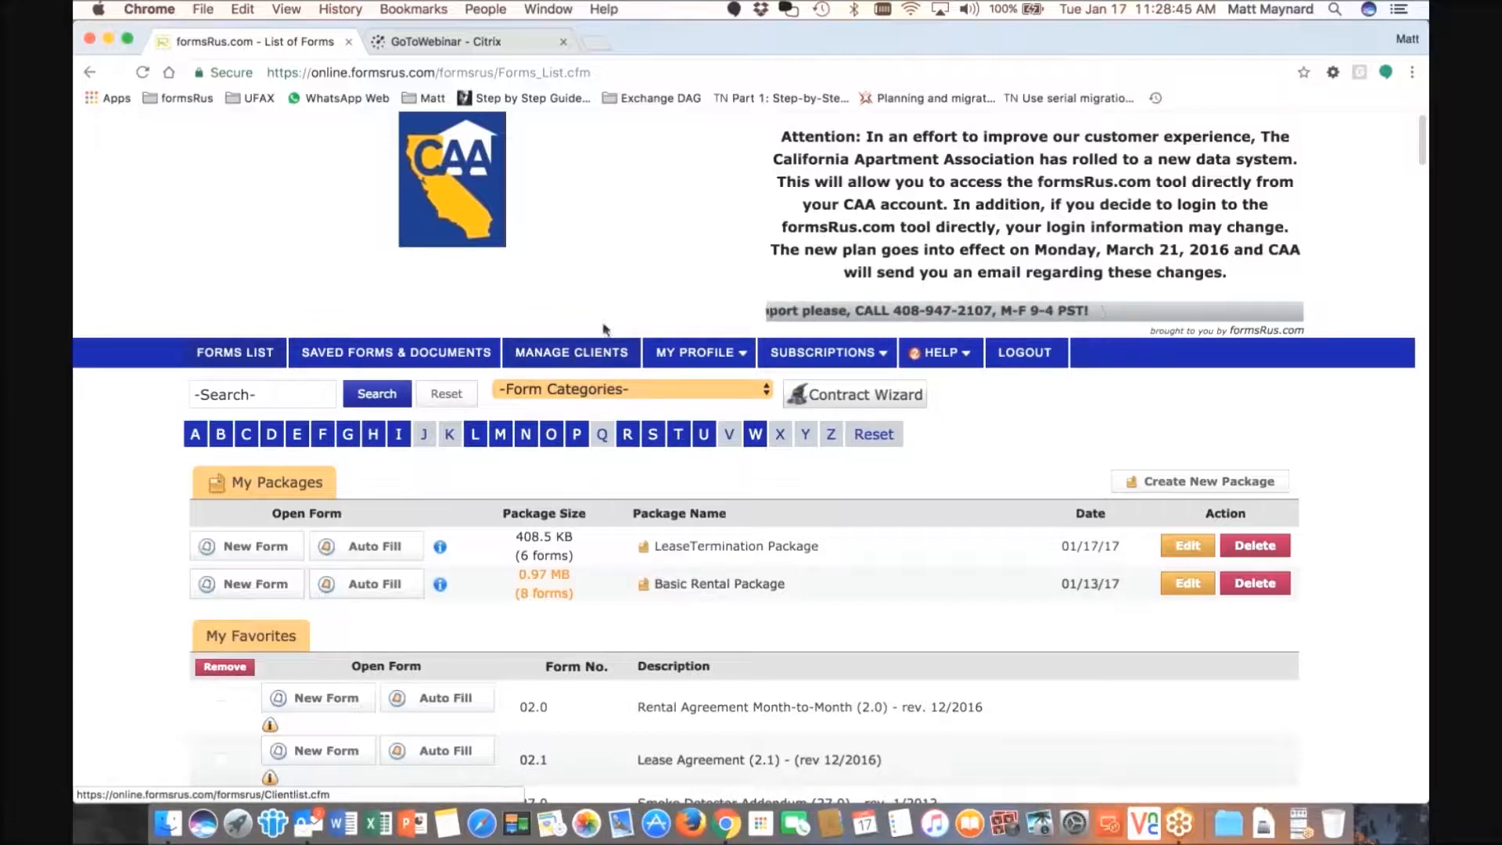
- Open the Okra Flats unit 1 client from the client list and inspect its unit and resident fields
{"action": "left_click", "coordinate": [577, 365]}
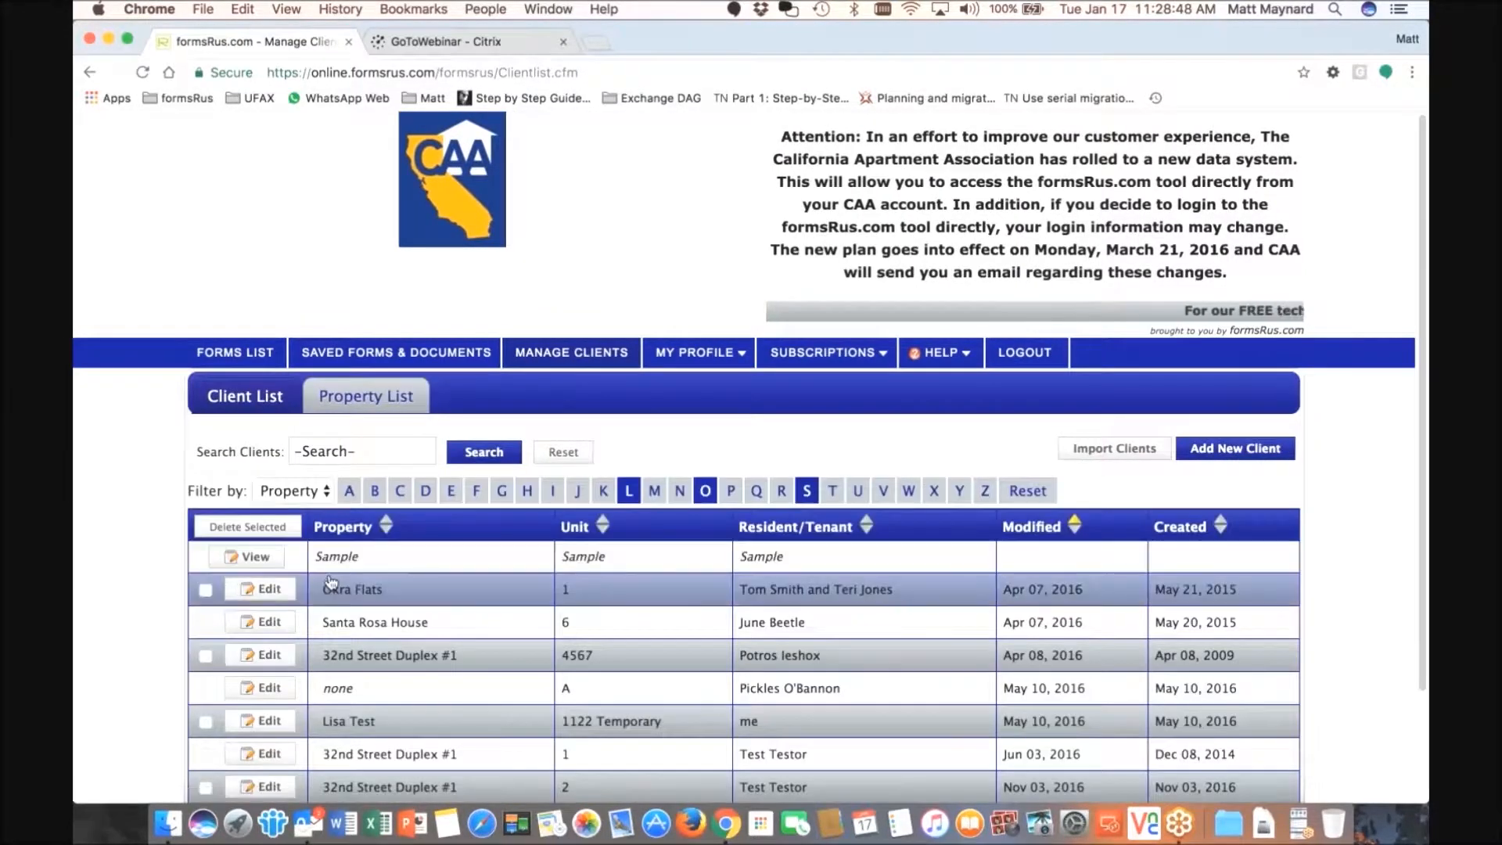
{"action": "left_click", "coordinate": [262, 588]}
{"action": "scroll", "coordinate": [450, 502], "scroll_direction": "down", "scroll_amount": 5}
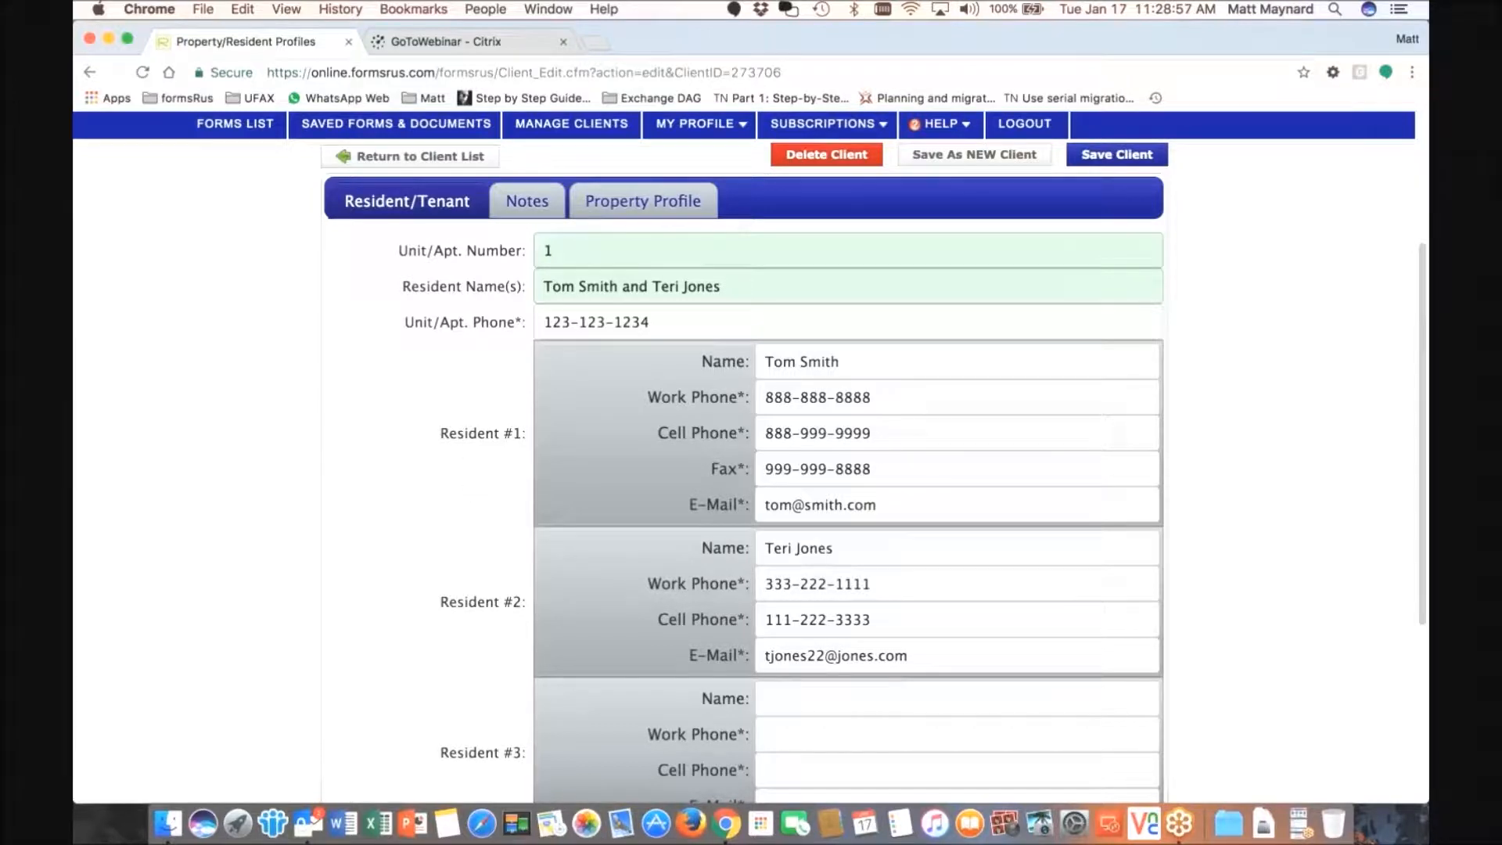
{"action": "left_click", "coordinate": [555, 249]}
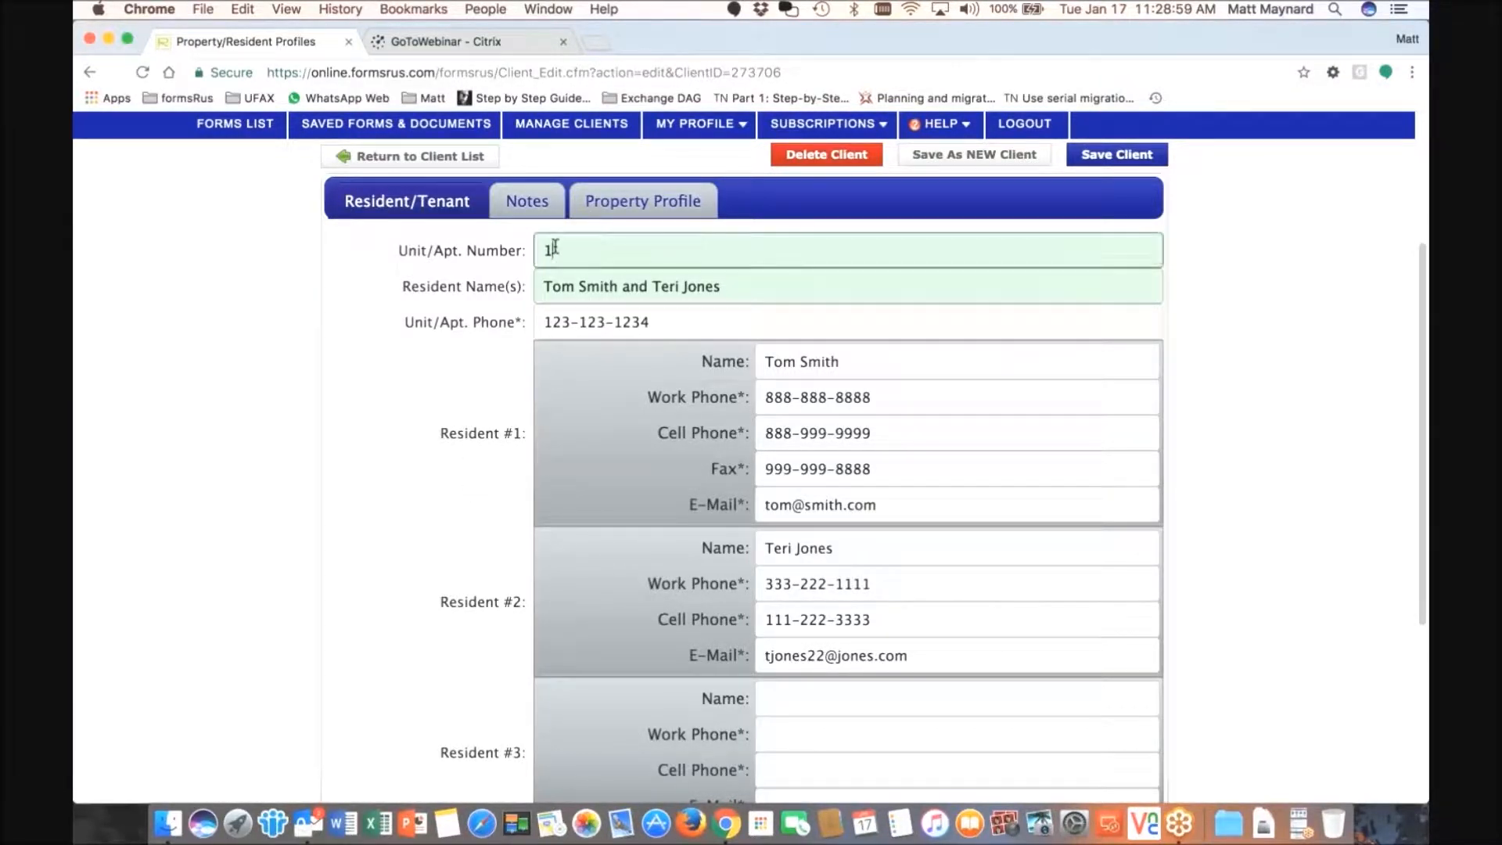
{"action": "left_click", "coordinate": [606, 292]}
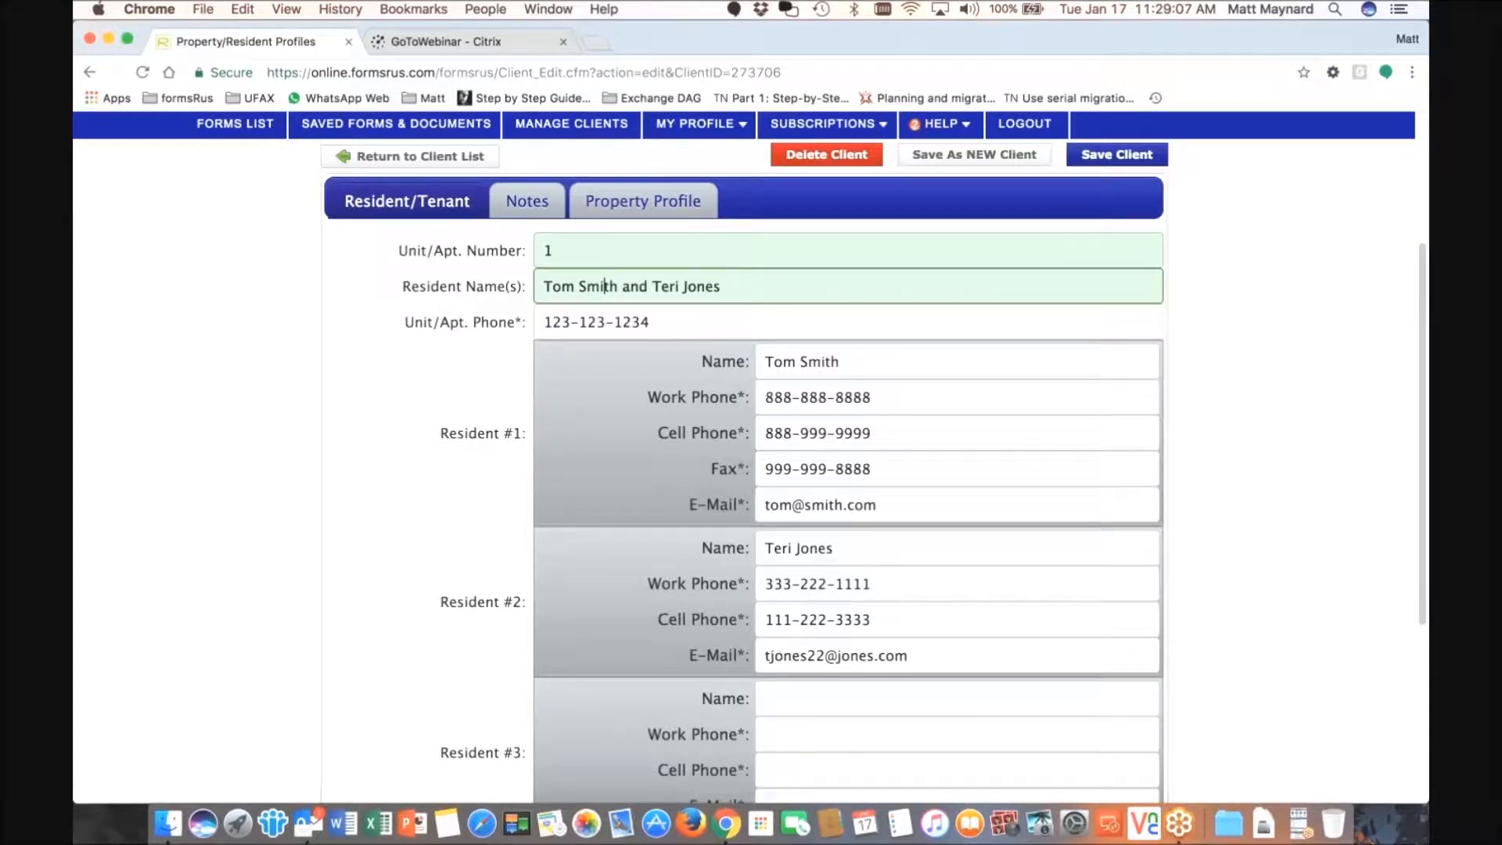
{"action": "scroll", "coordinate": [604, 287], "scroll_direction": "down", "scroll_amount": 3}
{"action": "scroll", "coordinate": [734, 401], "scroll_direction": "down", "scroll_amount": 5}
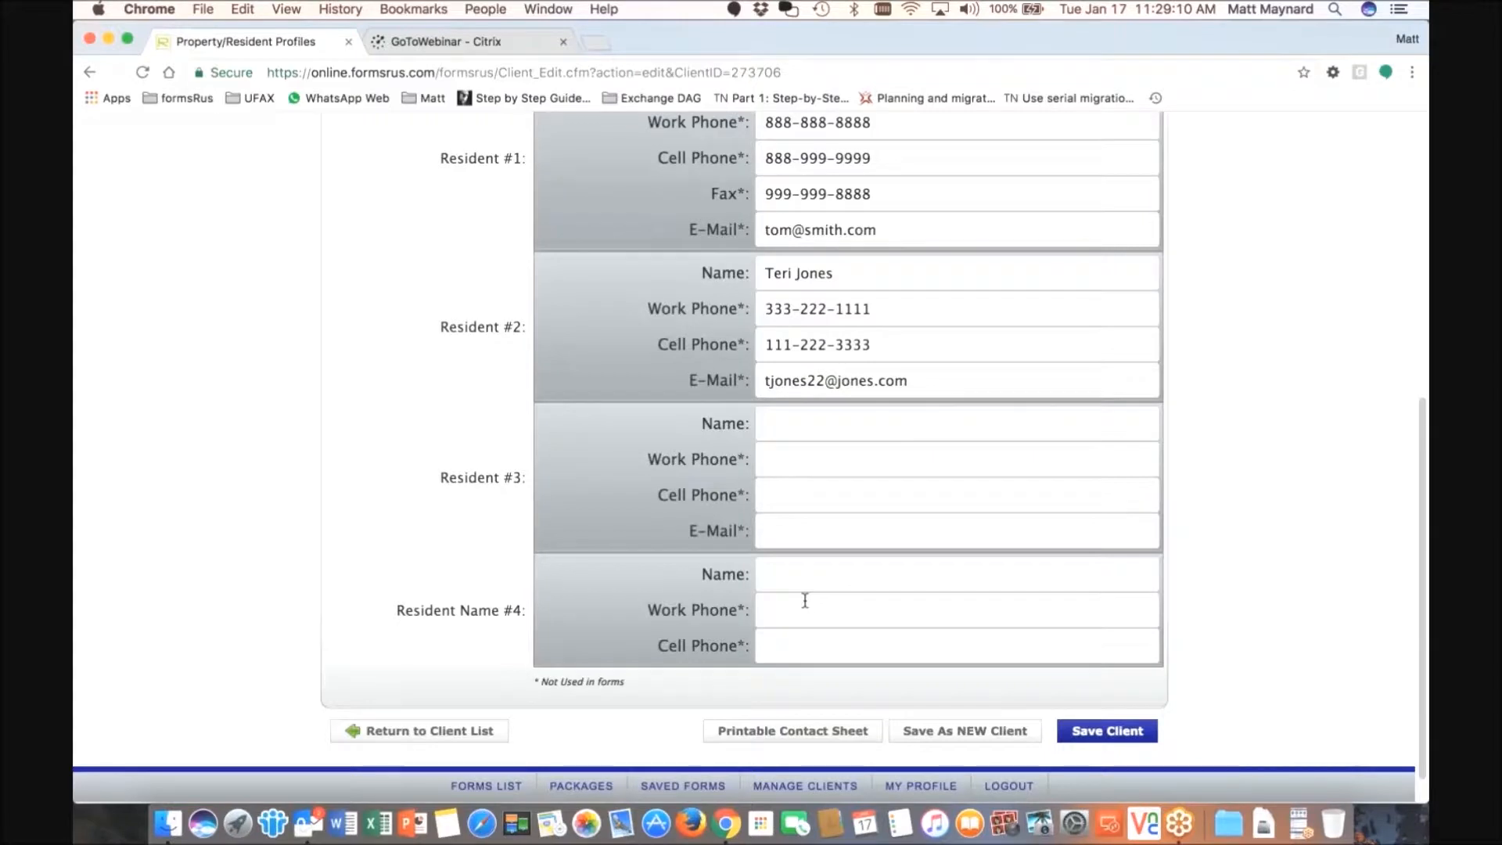
{"action": "scroll", "coordinate": [806, 601], "scroll_direction": "up", "scroll_amount": 5}
{"action": "left_click", "coordinate": [527, 134]}
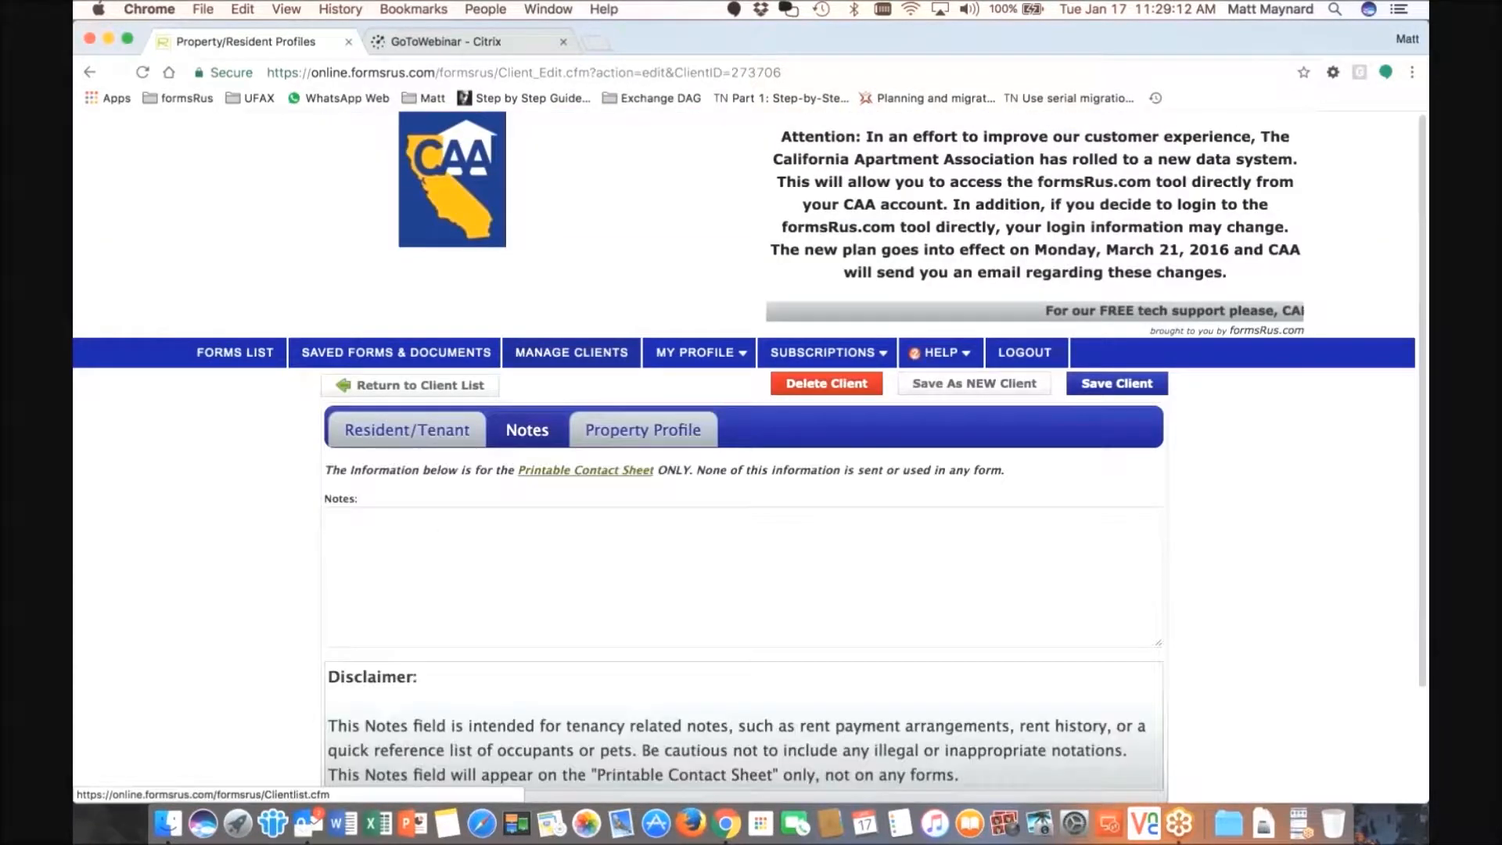
{"action": "left_click", "coordinate": [460, 539]}
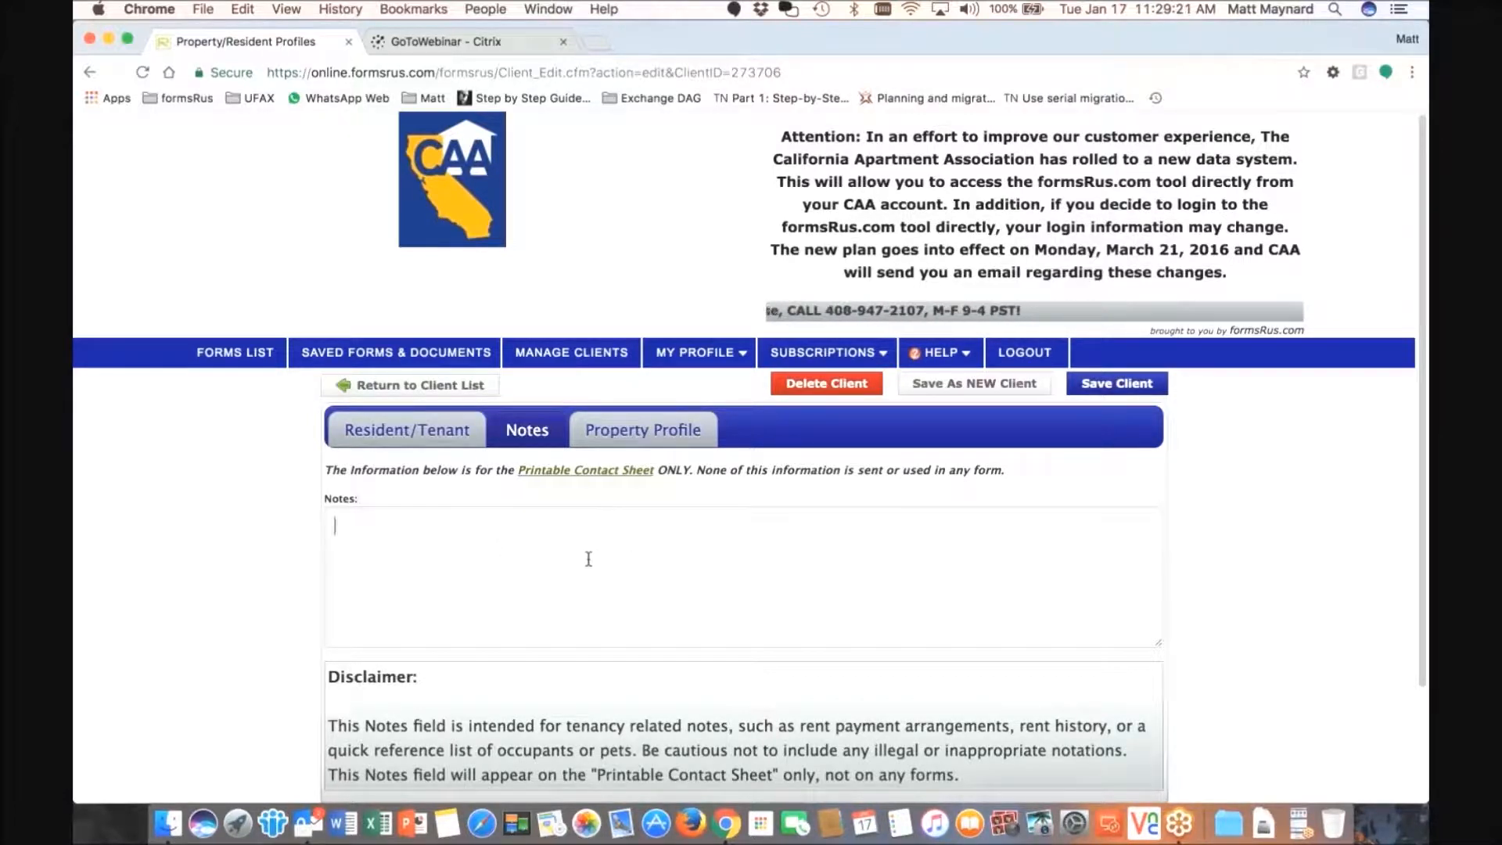
{"action": "left_click", "coordinate": [630, 430]}
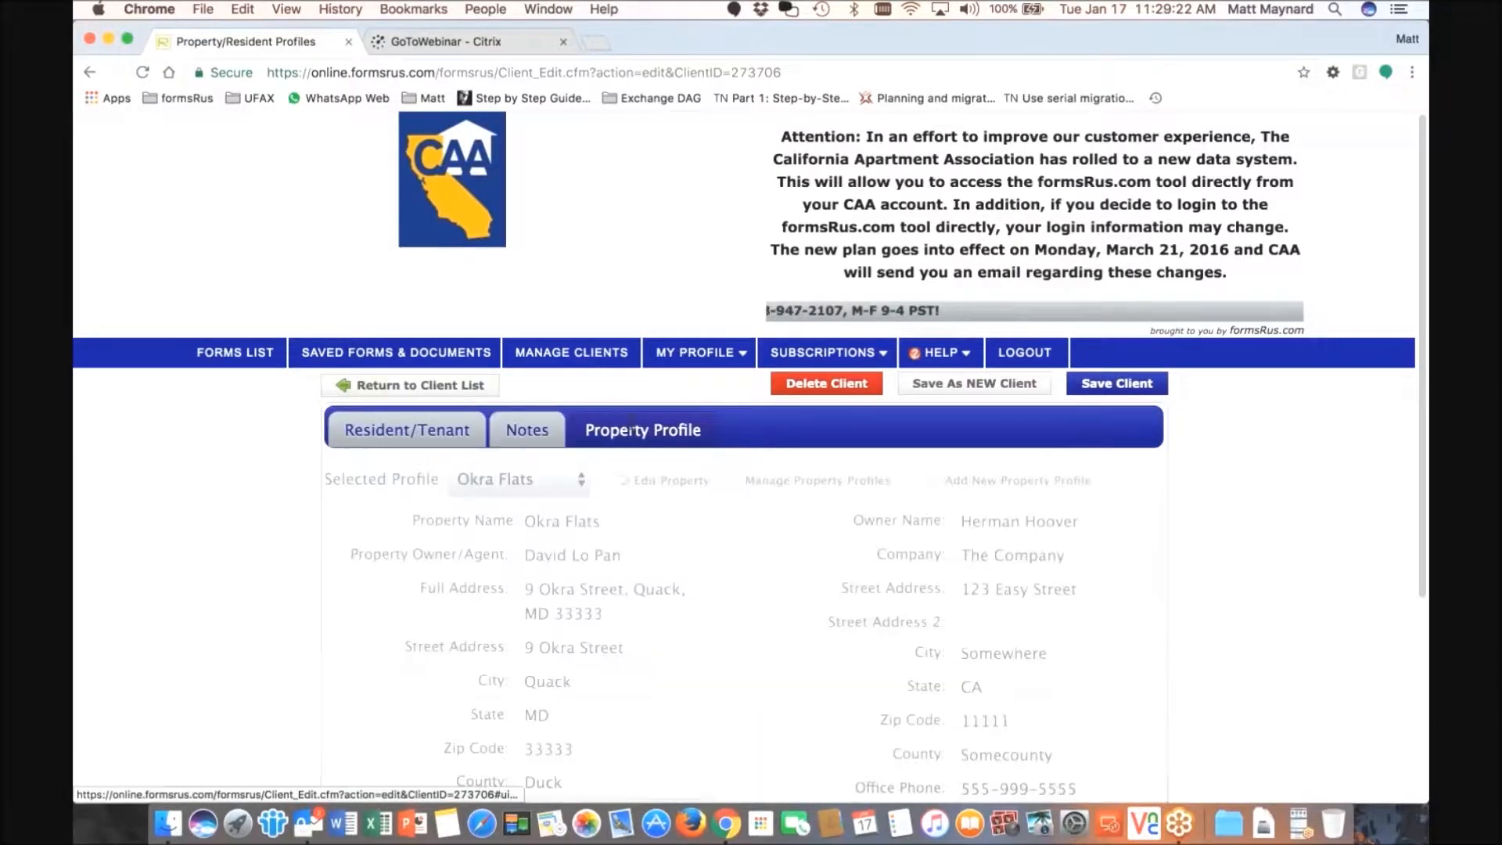
{"action": "scroll", "coordinate": [638, 323], "scroll_direction": "down", "scroll_amount": 5}
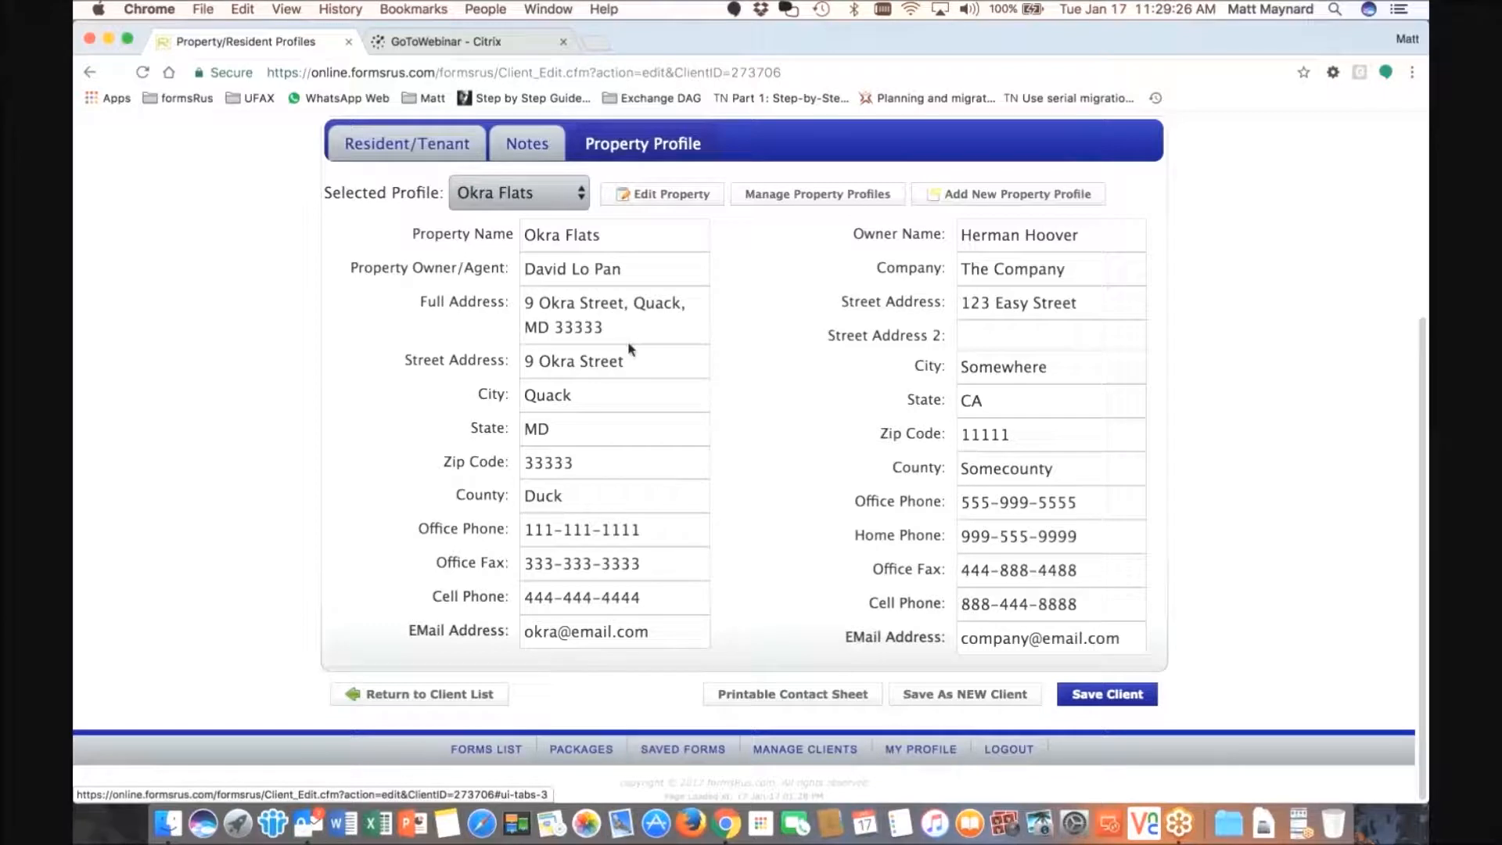
{"action": "scroll", "coordinate": [627, 340], "scroll_direction": "up", "scroll_amount": 2}
{"action": "left_click", "coordinate": [580, 242]}
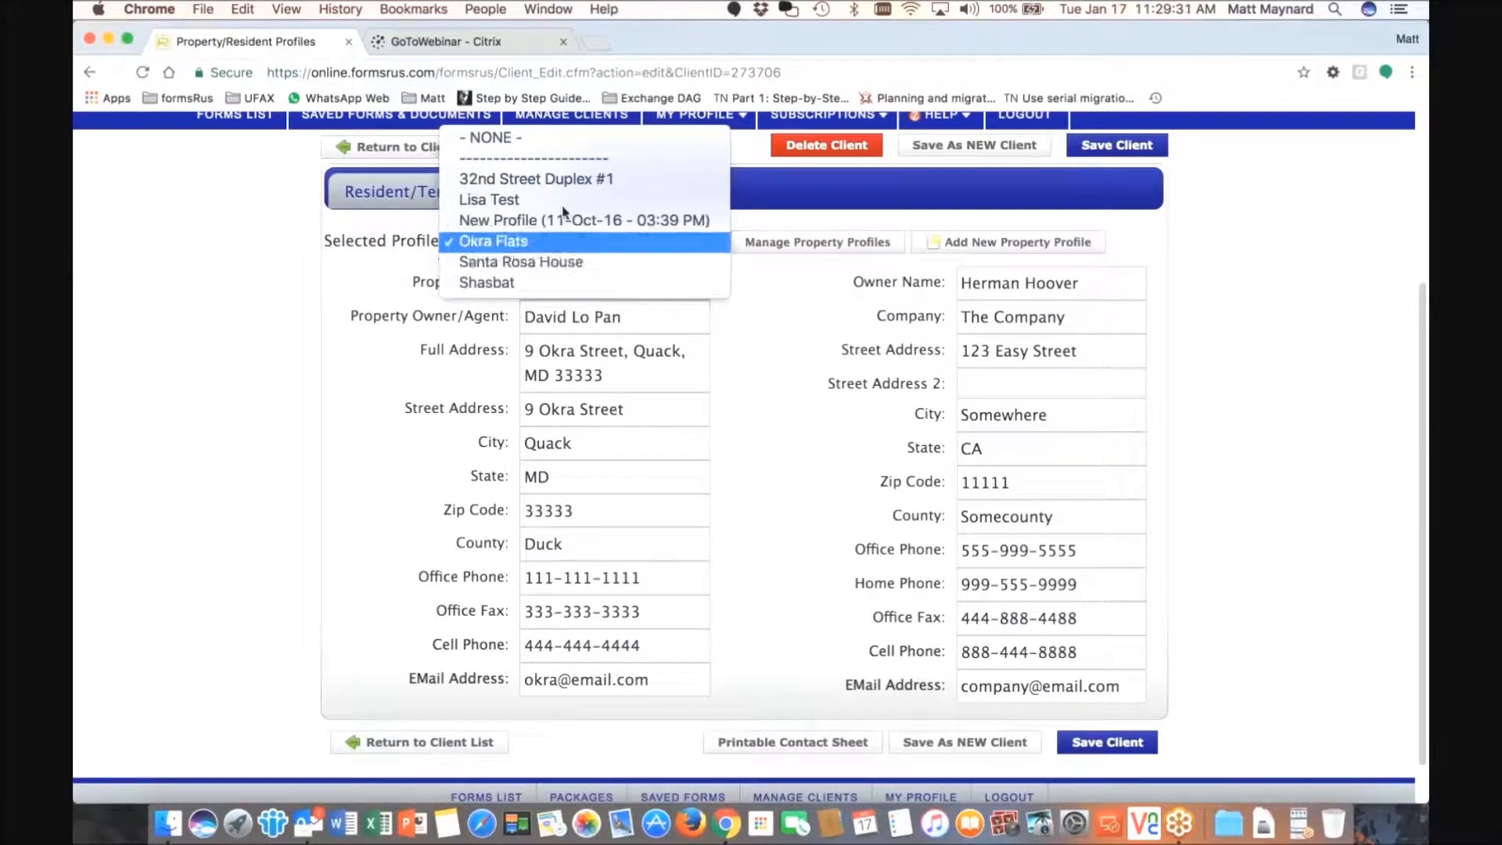
{"action": "left_click", "coordinate": [551, 239]}
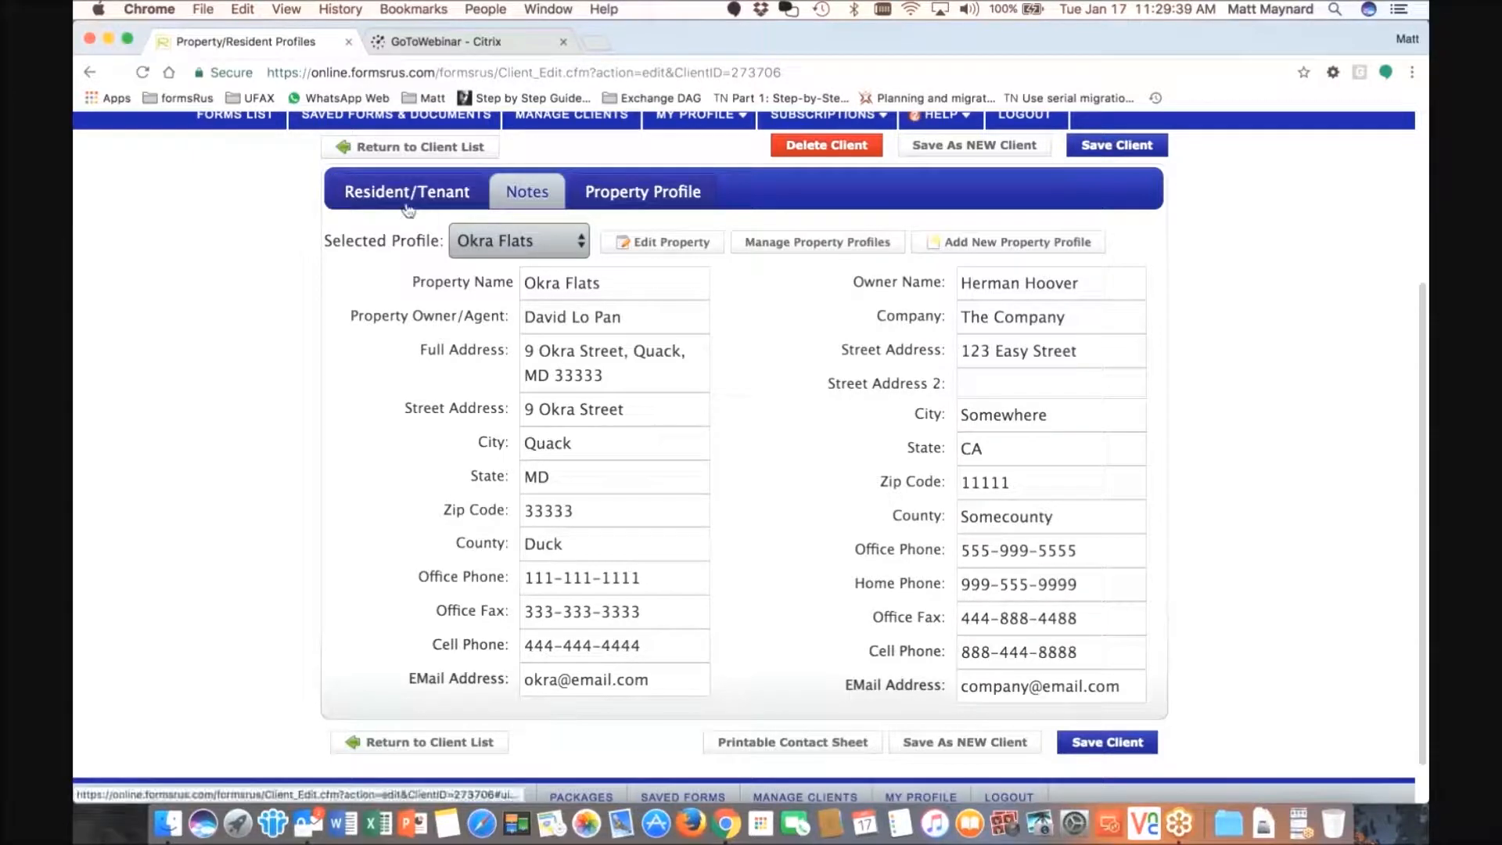
{"action": "left_click", "coordinate": [356, 192]}
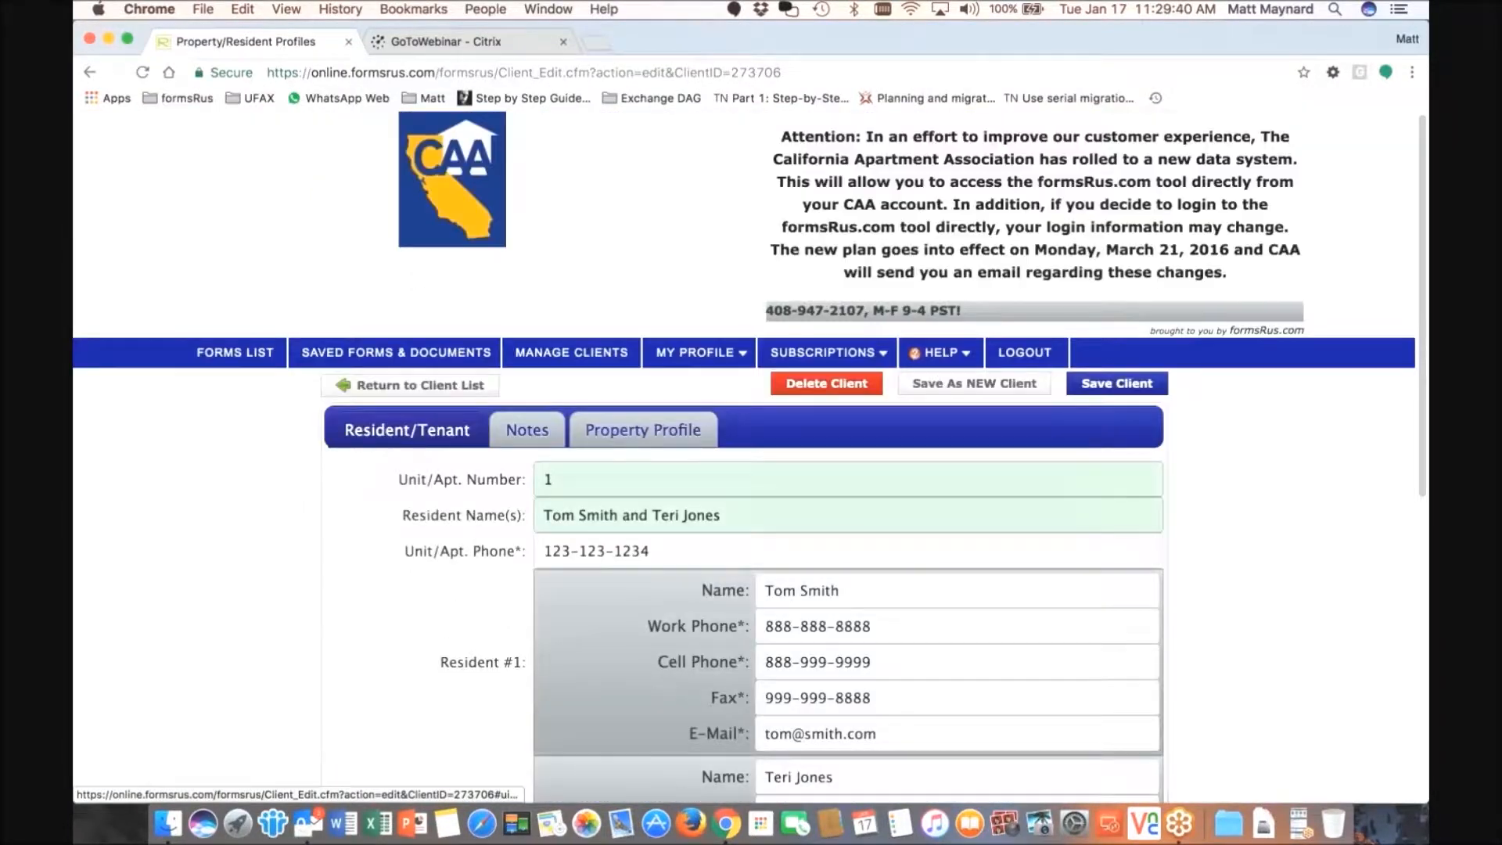
{"action": "scroll", "coordinate": [645, 441], "scroll_direction": "down", "scroll_amount": 1}
{"action": "scroll", "coordinate": [645, 440], "scroll_direction": "down", "scroll_amount": 5}
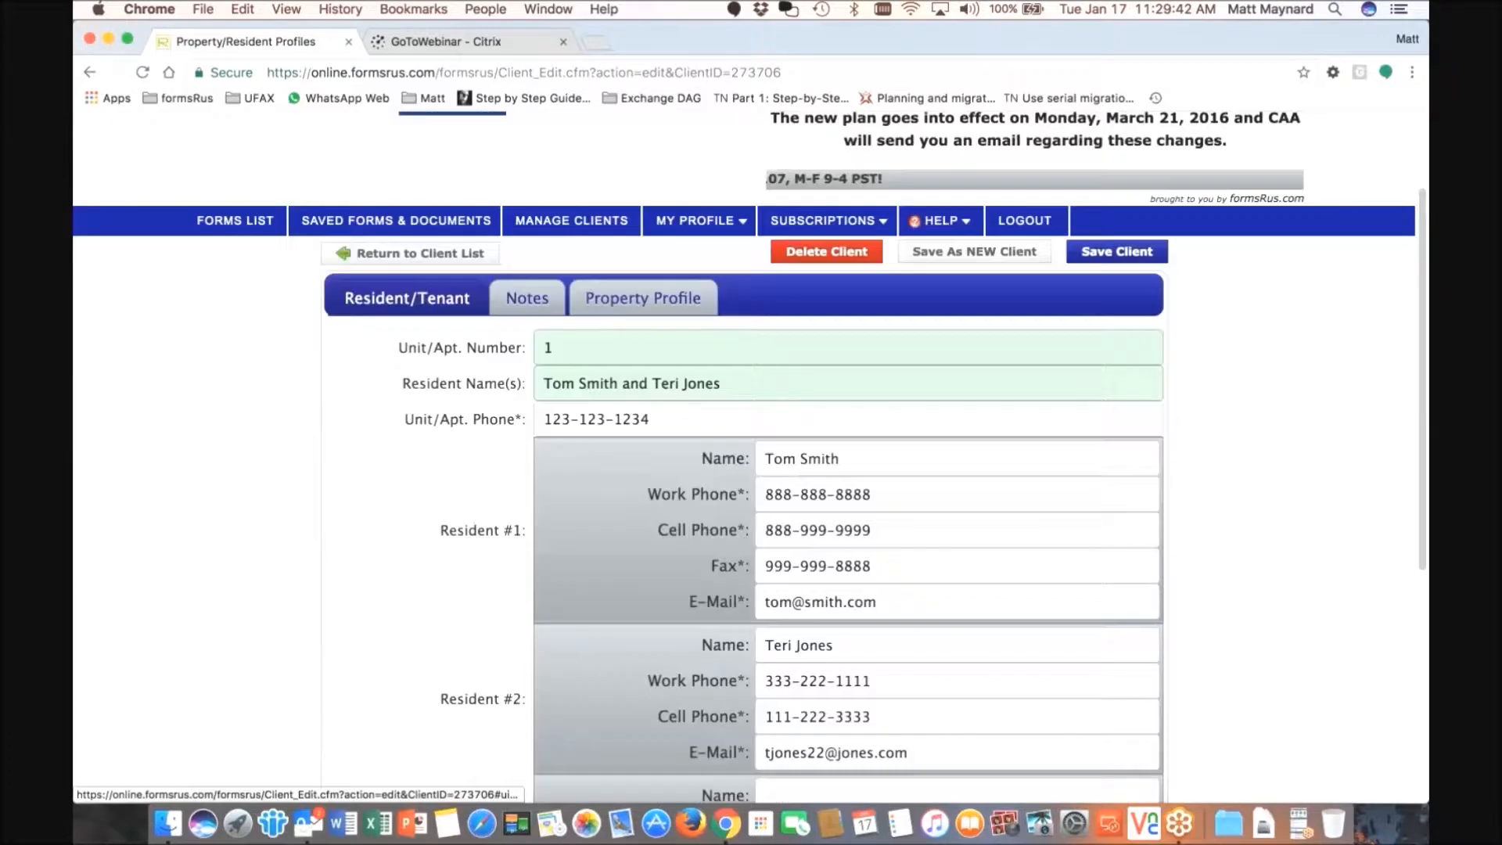
{"action": "left_click", "coordinate": [561, 173]}
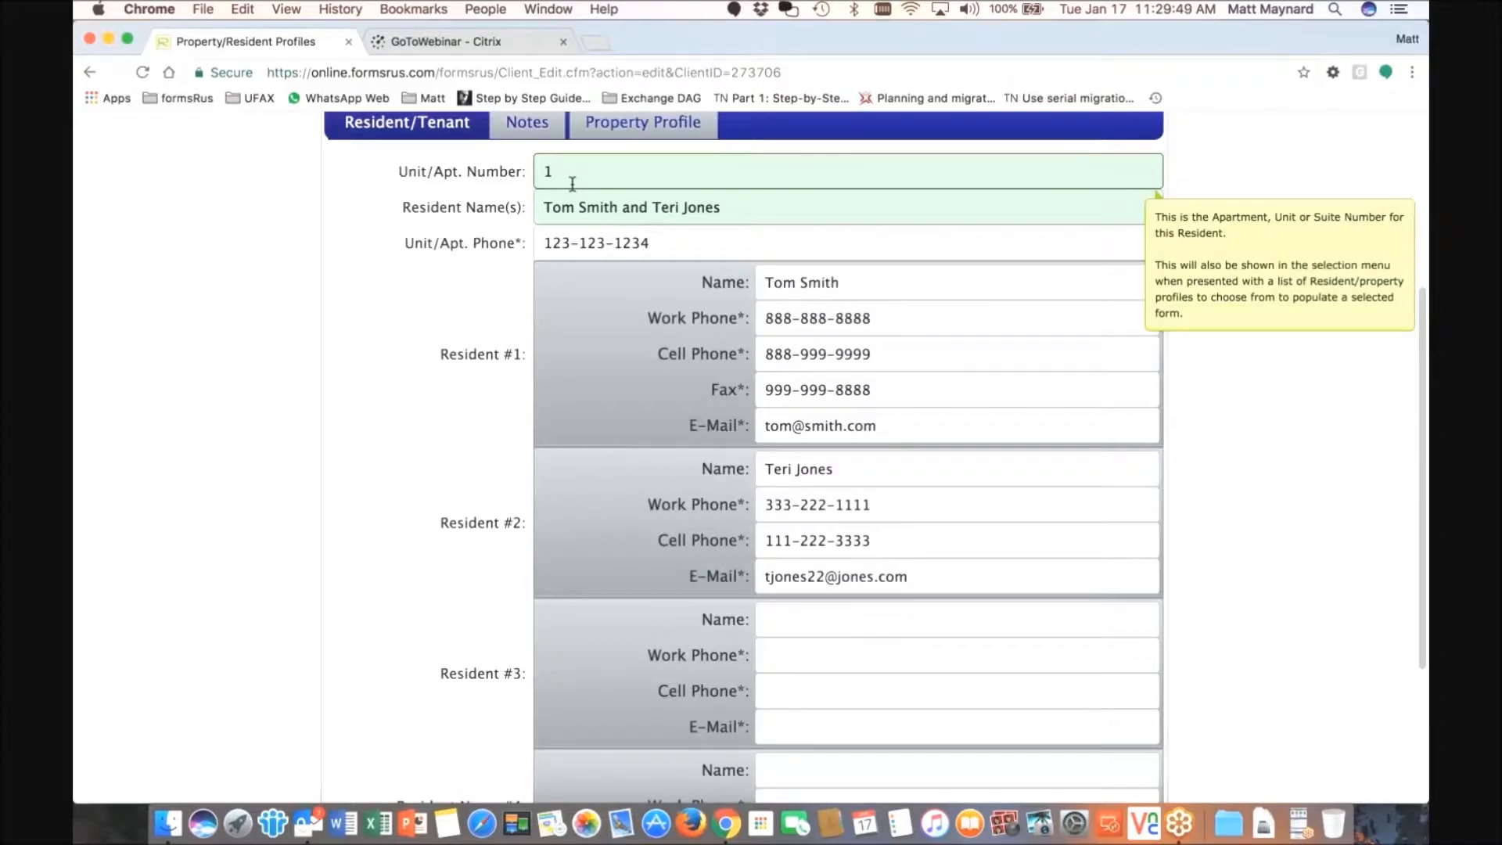
{"action": "mouse_move", "coordinate": [569, 209]}
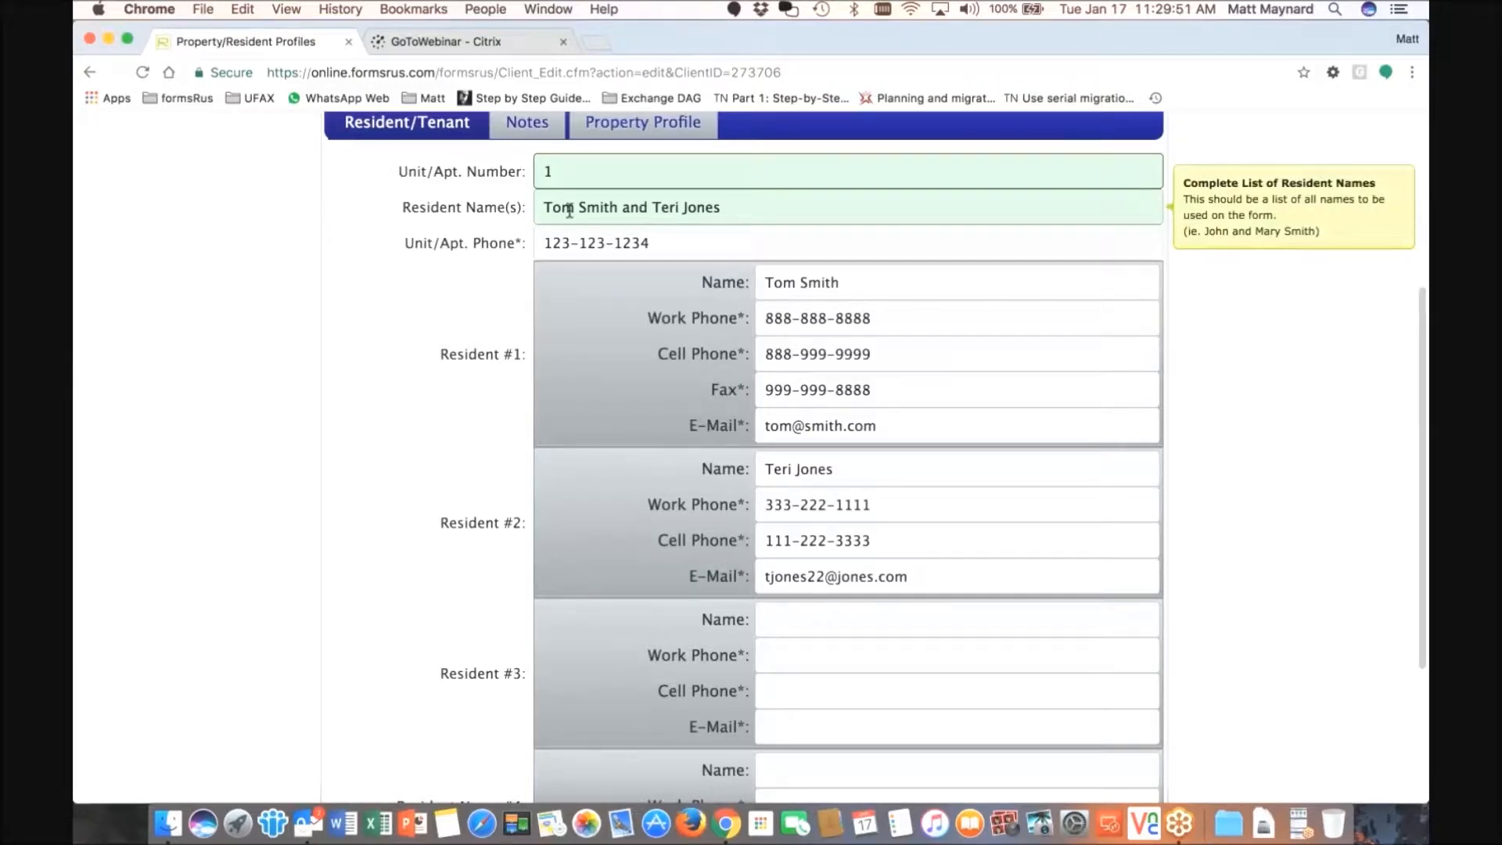
{"action": "mouse_move", "coordinate": [566, 169]}
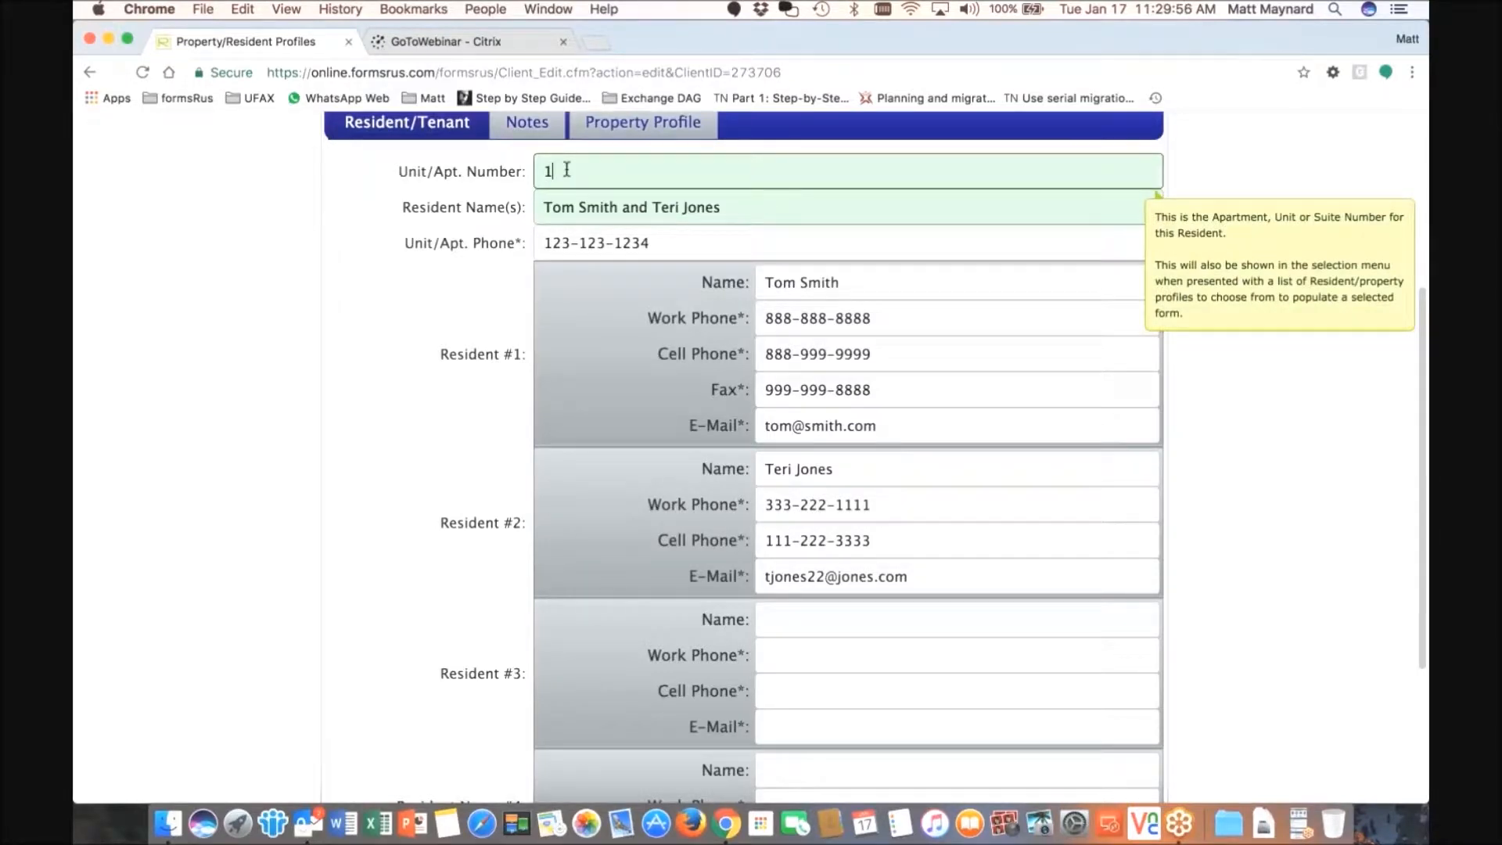
{"action": "scroll", "coordinate": [566, 169], "scroll_direction": "up", "scroll_amount": 5}
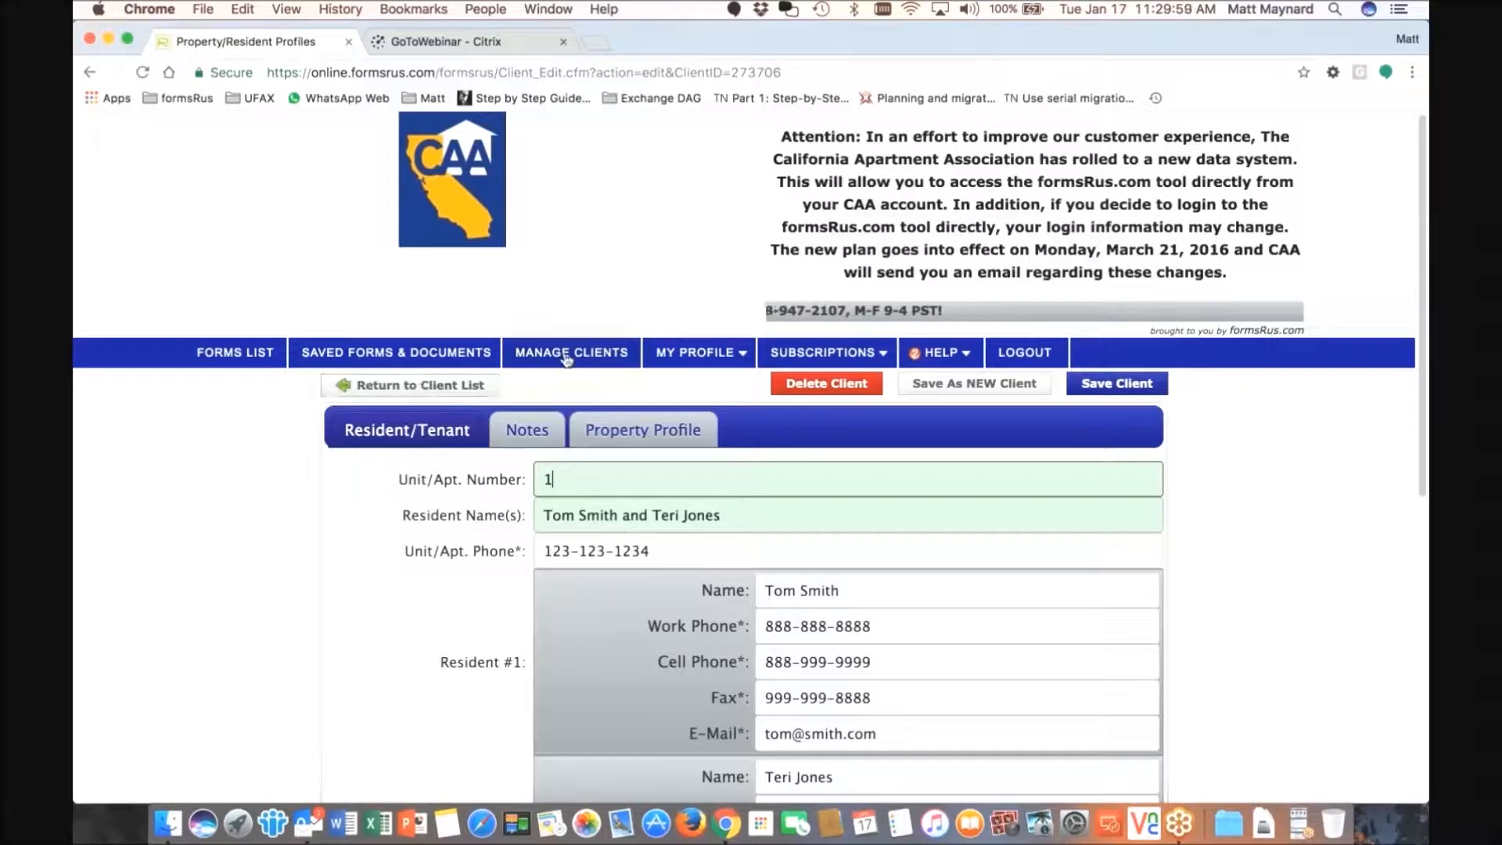
- Start a new, empty client record from the client list
{"action": "left_click", "coordinate": [574, 353]}
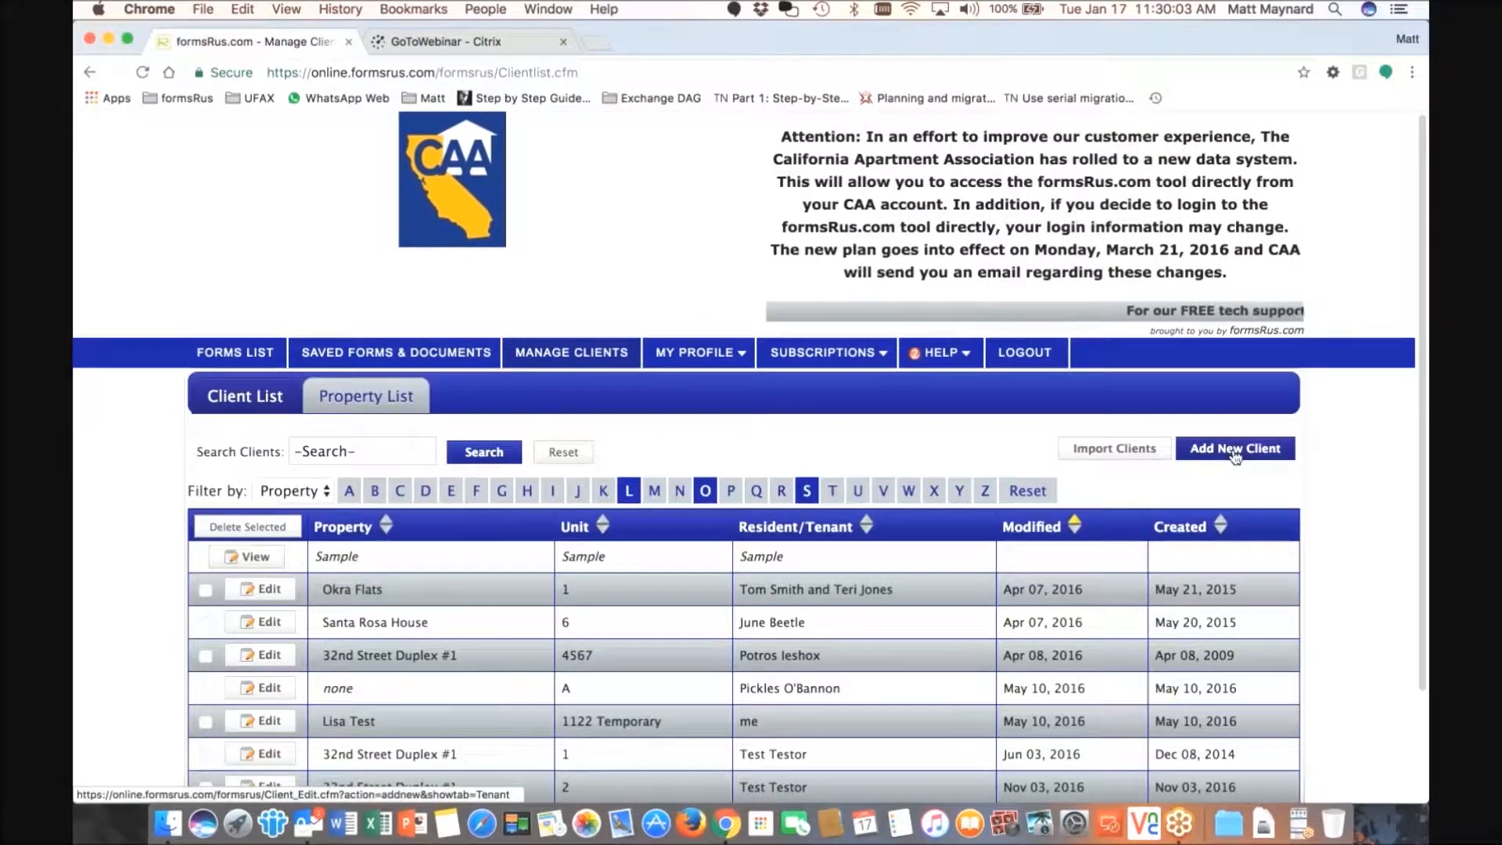
{"action": "left_click", "coordinate": [1235, 455]}
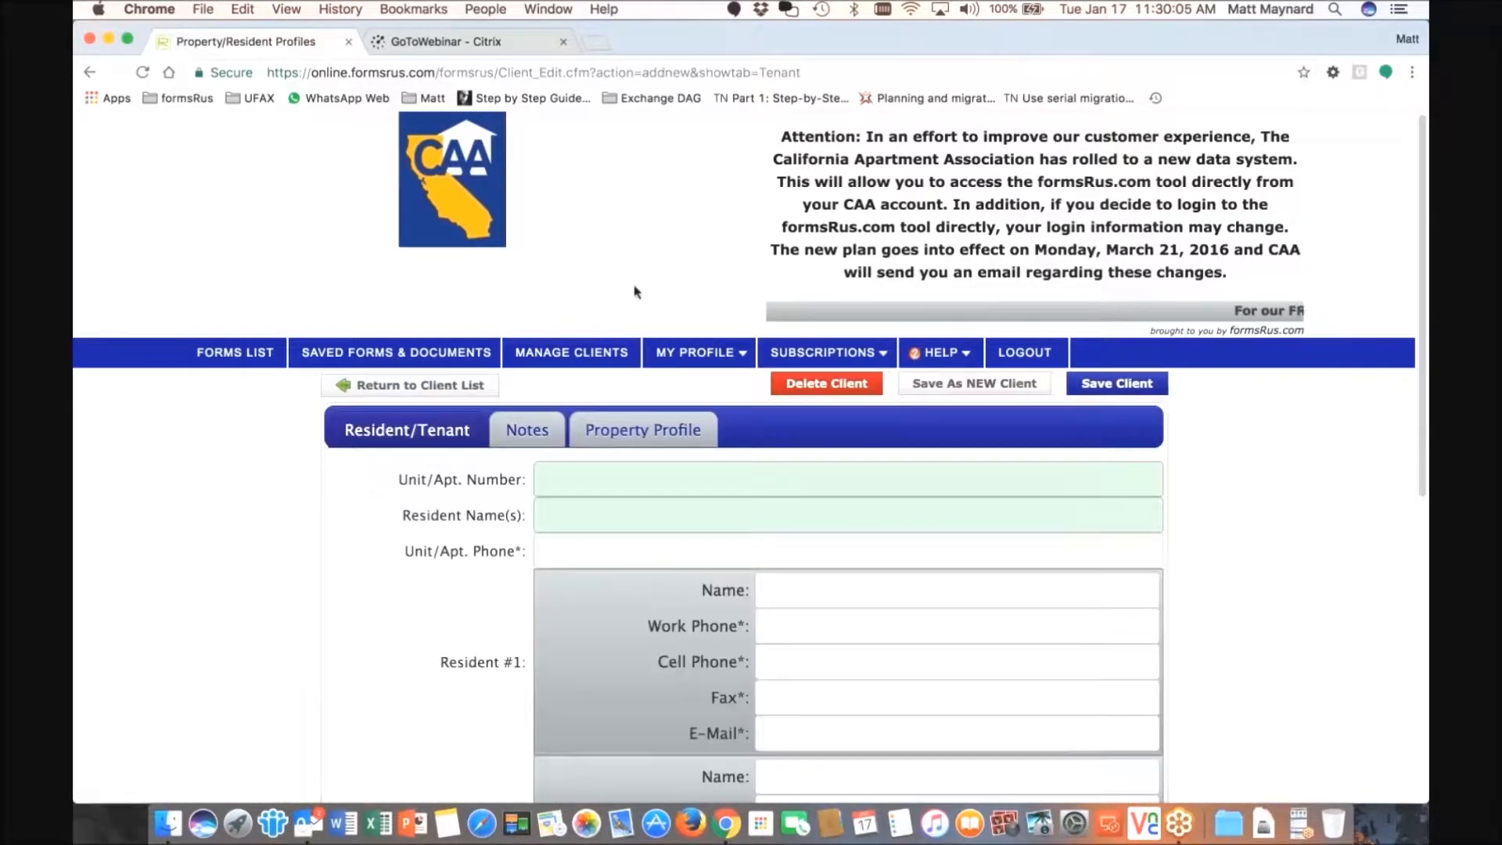
{"action": "scroll", "coordinate": [622, 285], "scroll_direction": "down", "scroll_amount": 1}
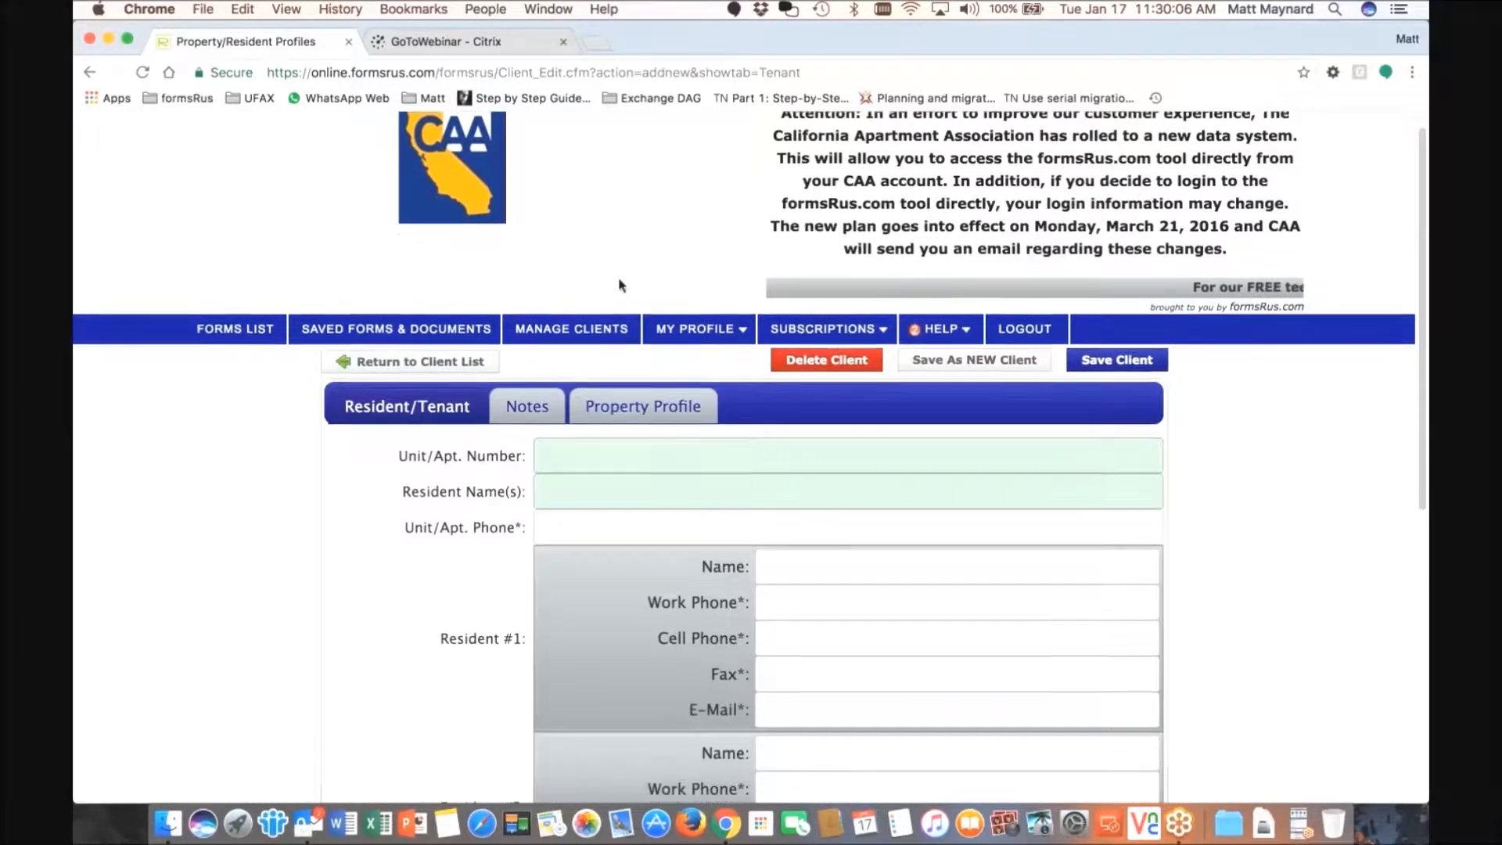
{"action": "scroll", "coordinate": [674, 329], "scroll_direction": "down", "scroll_amount": 10}
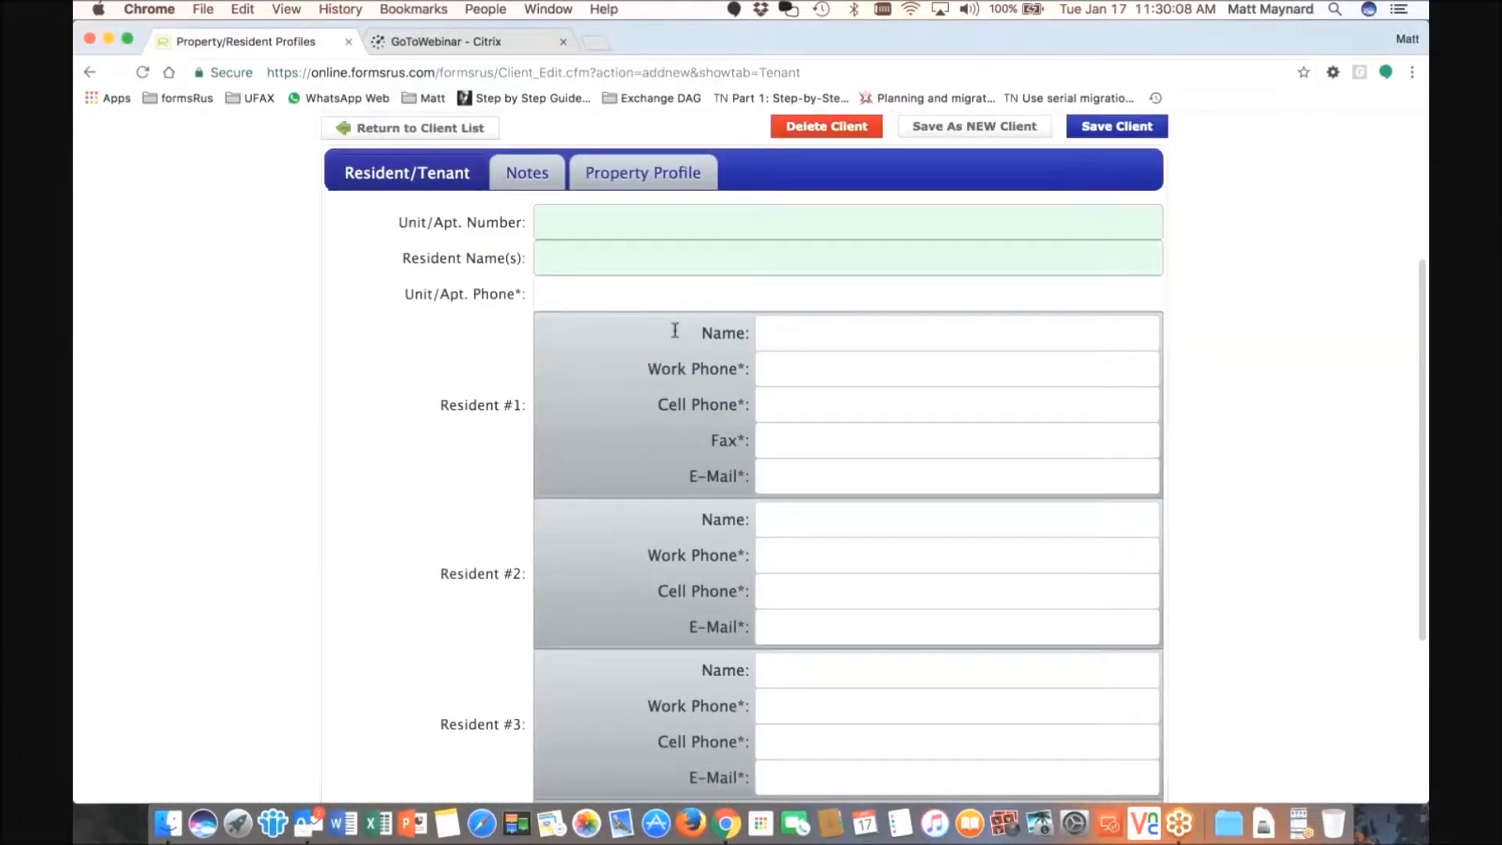
{"action": "scroll", "coordinate": [674, 330], "scroll_direction": "up", "scroll_amount": 1}
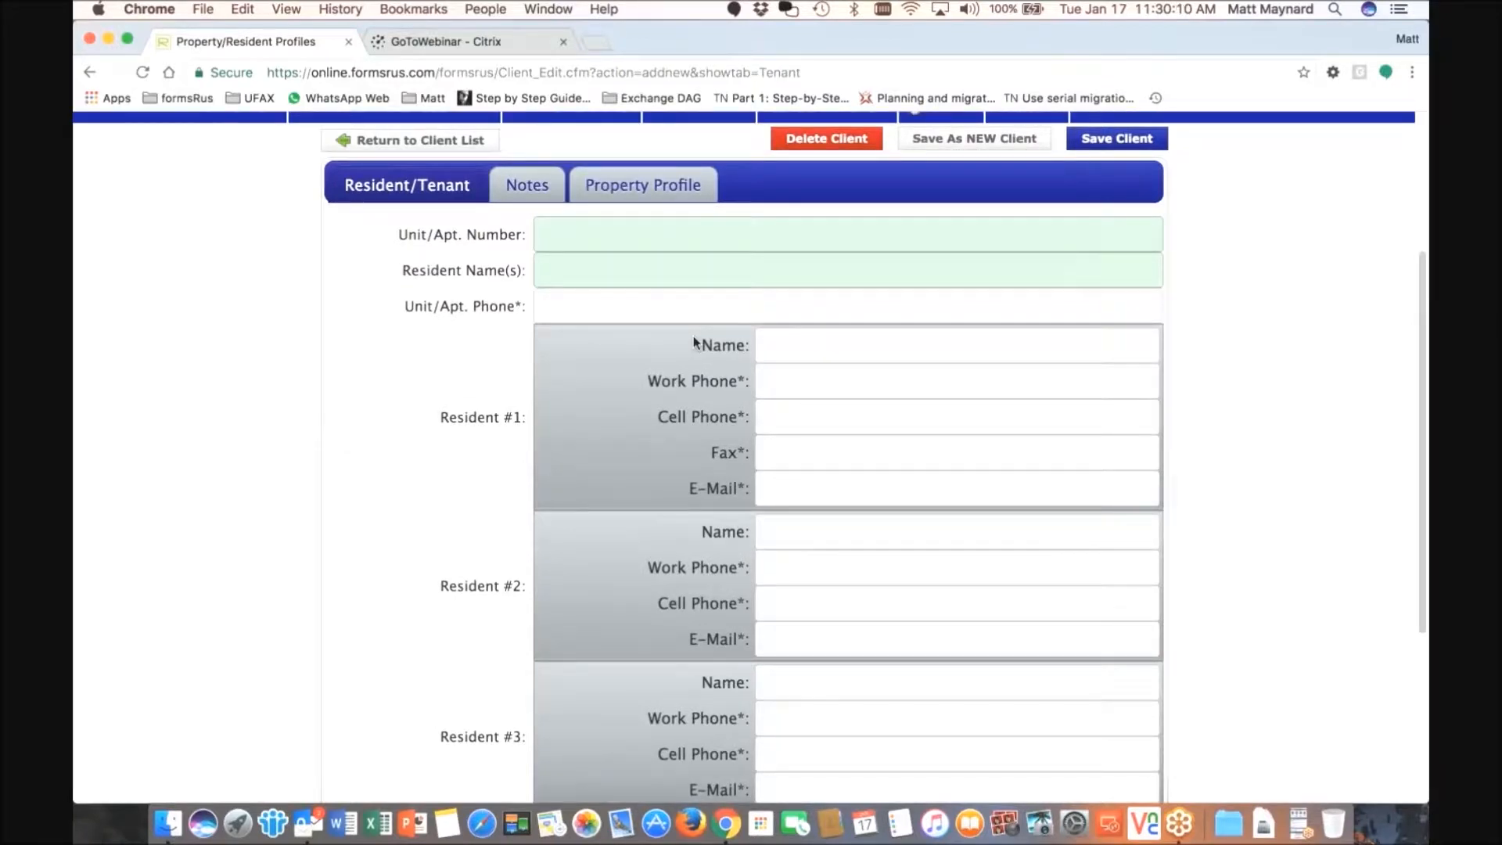
{"action": "scroll", "coordinate": [694, 343], "scroll_direction": "up", "scroll_amount": 3}
- Leave Selected Profile at '- NONE -' and request a new property profile
{"action": "left_click", "coordinate": [527, 245]}
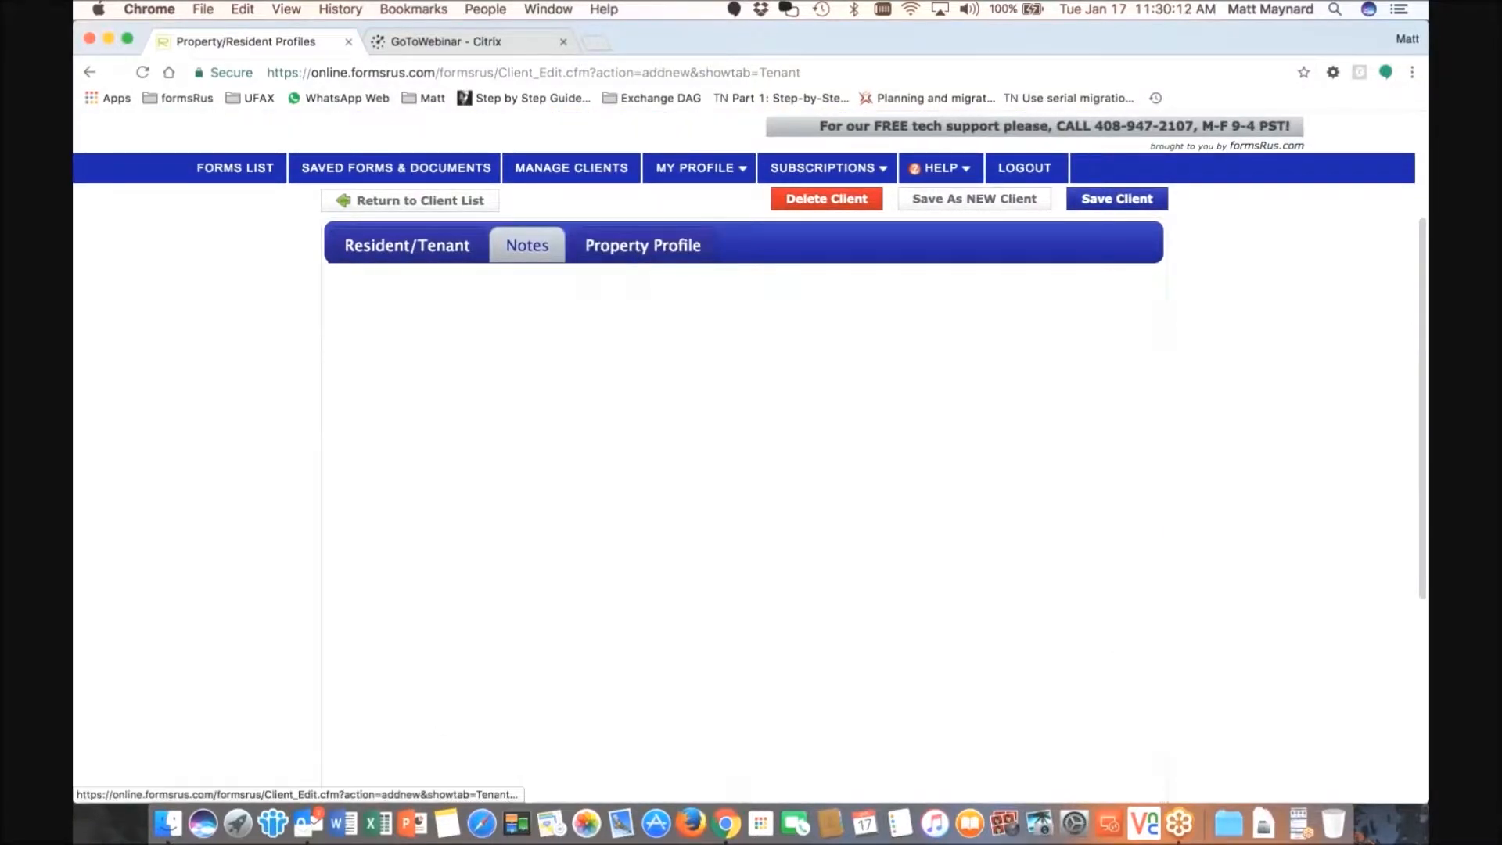
{"action": "scroll", "coordinate": [649, 407], "scroll_direction": "down", "scroll_amount": 1}
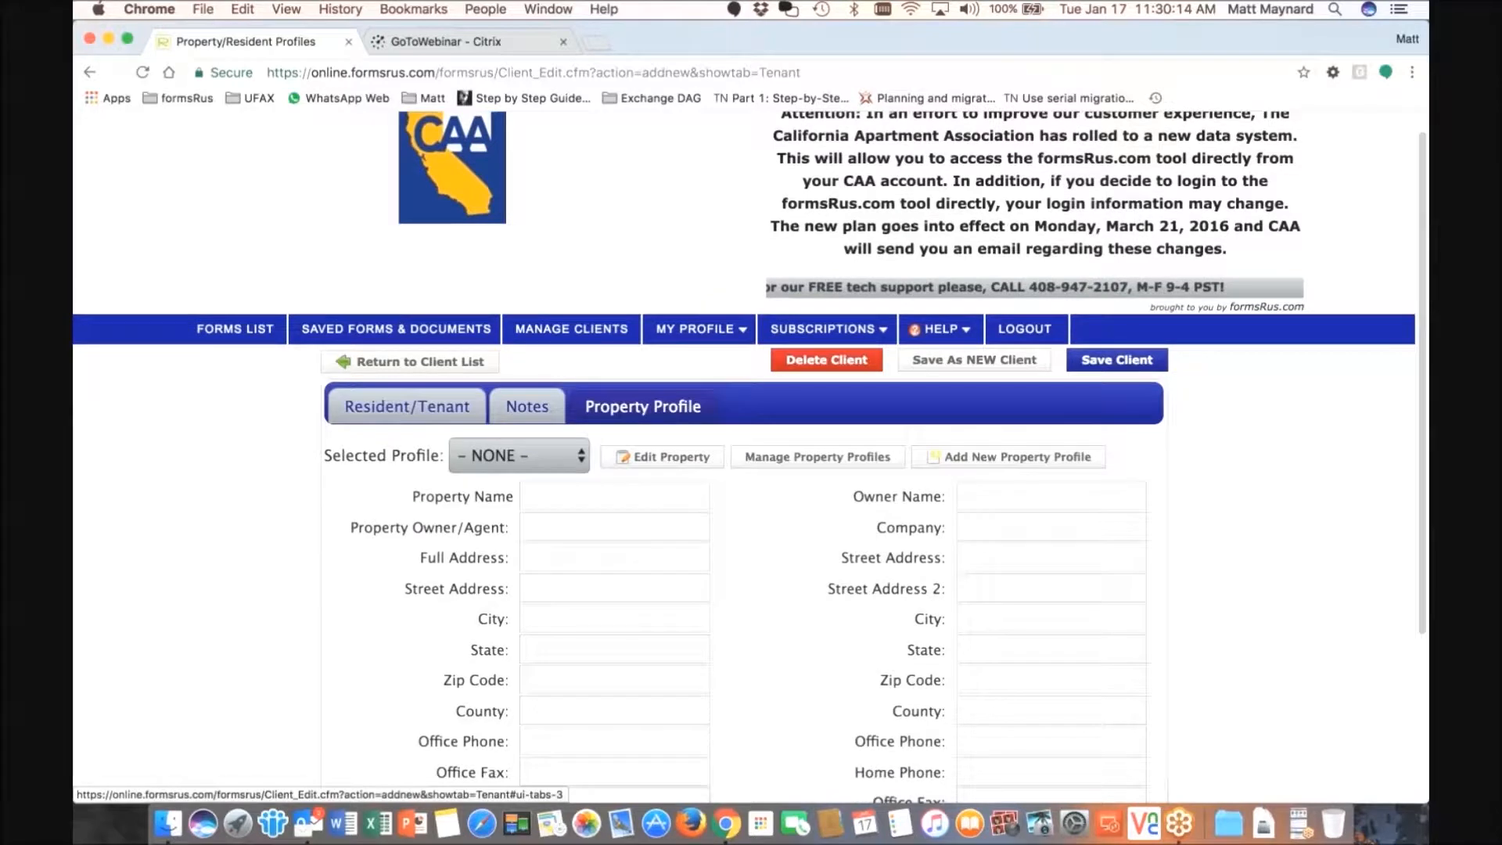
{"action": "scroll", "coordinate": [519, 456], "scroll_direction": "down", "scroll_amount": 1}
{"action": "left_click", "coordinate": [519, 443]}
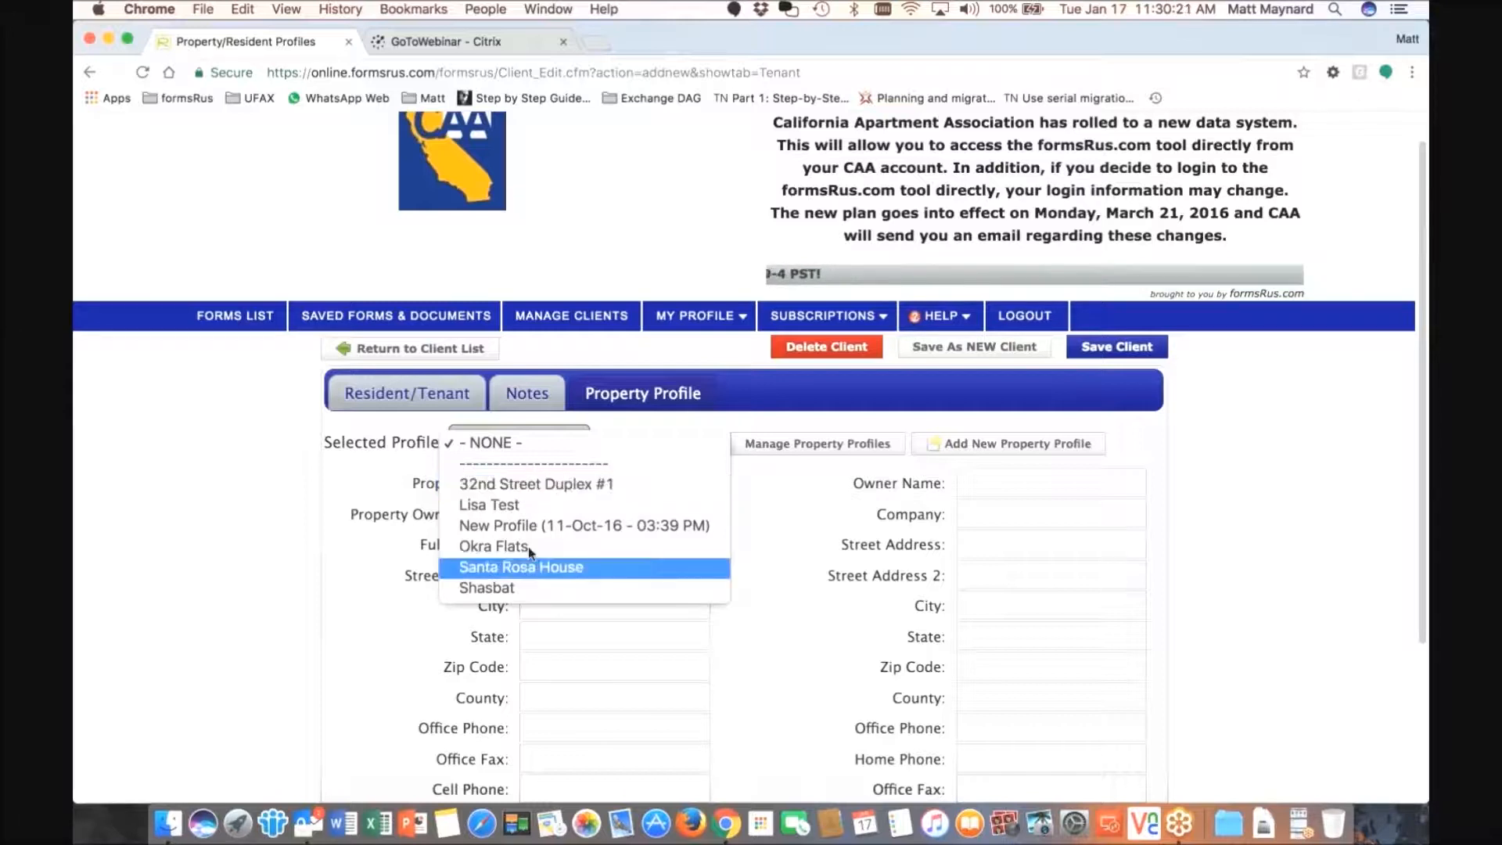
{"action": "left_click", "coordinate": [596, 274]}
{"action": "left_click", "coordinate": [518, 444]}
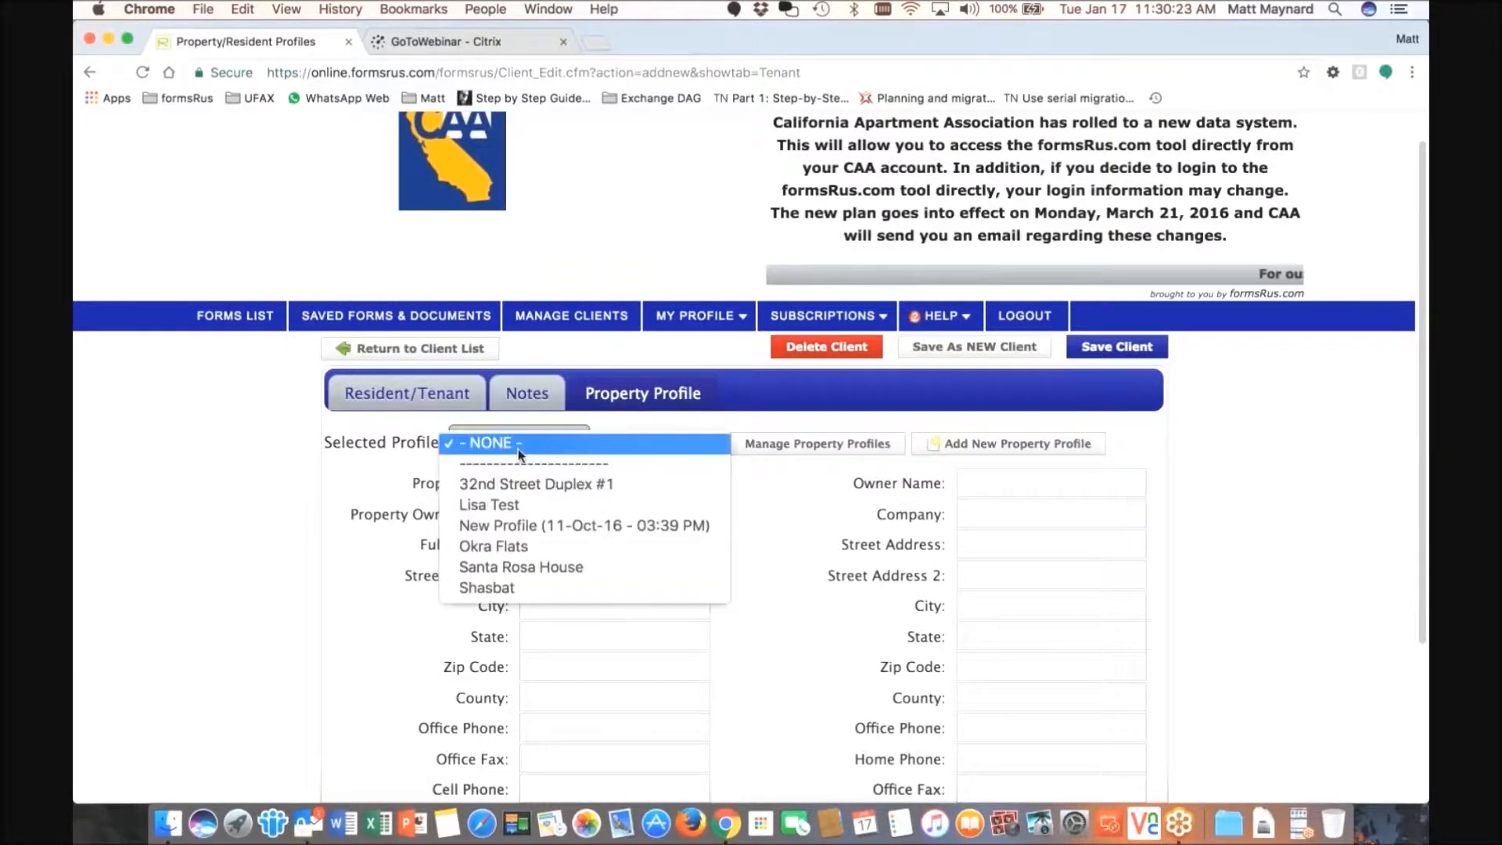
{"action": "left_click", "coordinate": [594, 274]}
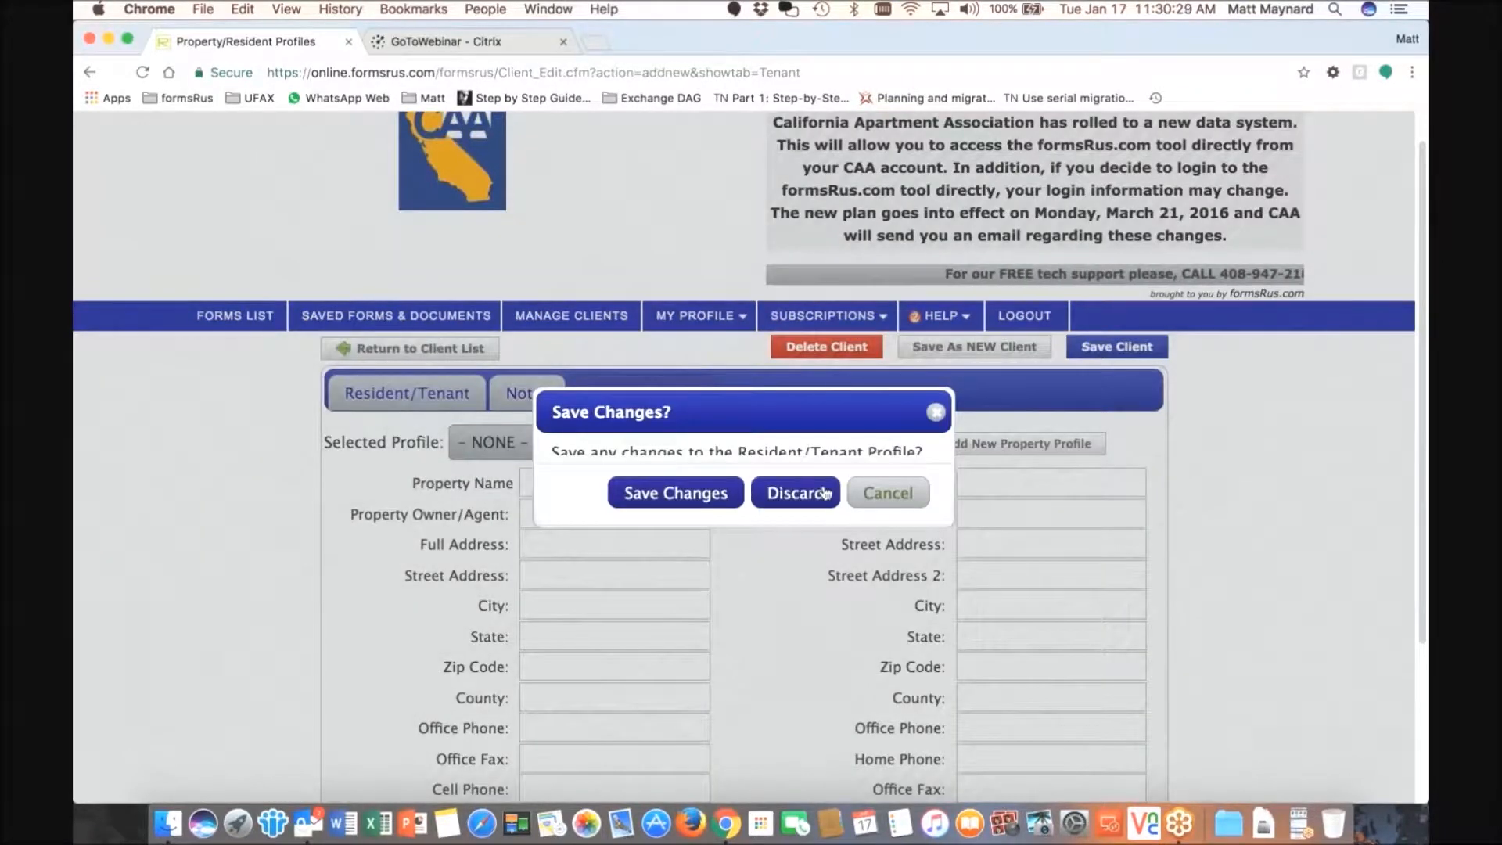
- Discard the tenant changes and name the new property profile '12345 CAA Drive'
{"action": "left_click", "coordinate": [804, 501]}
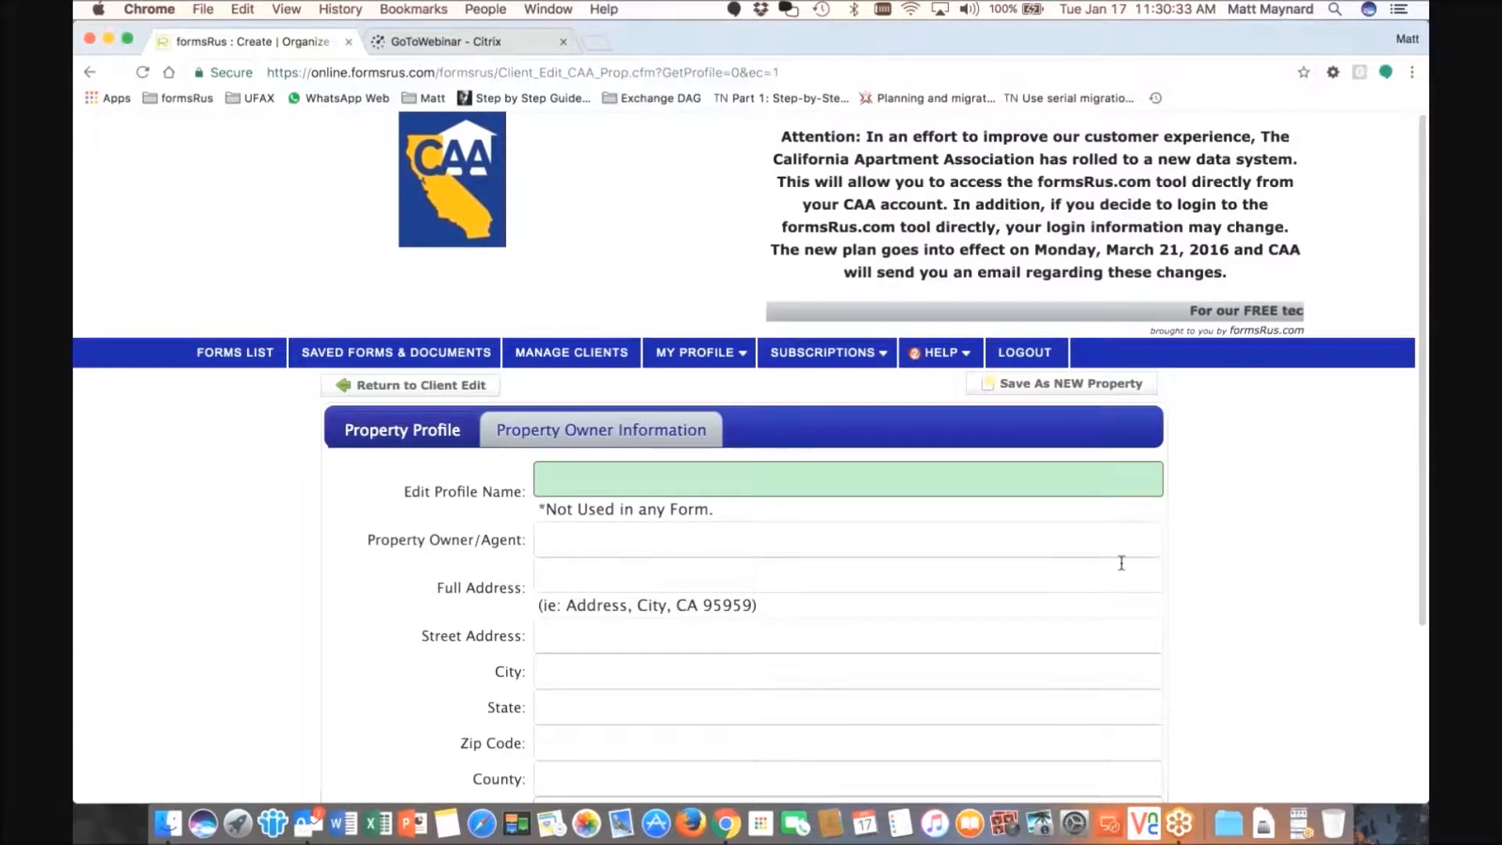
{"action": "type", "text": "1234"}
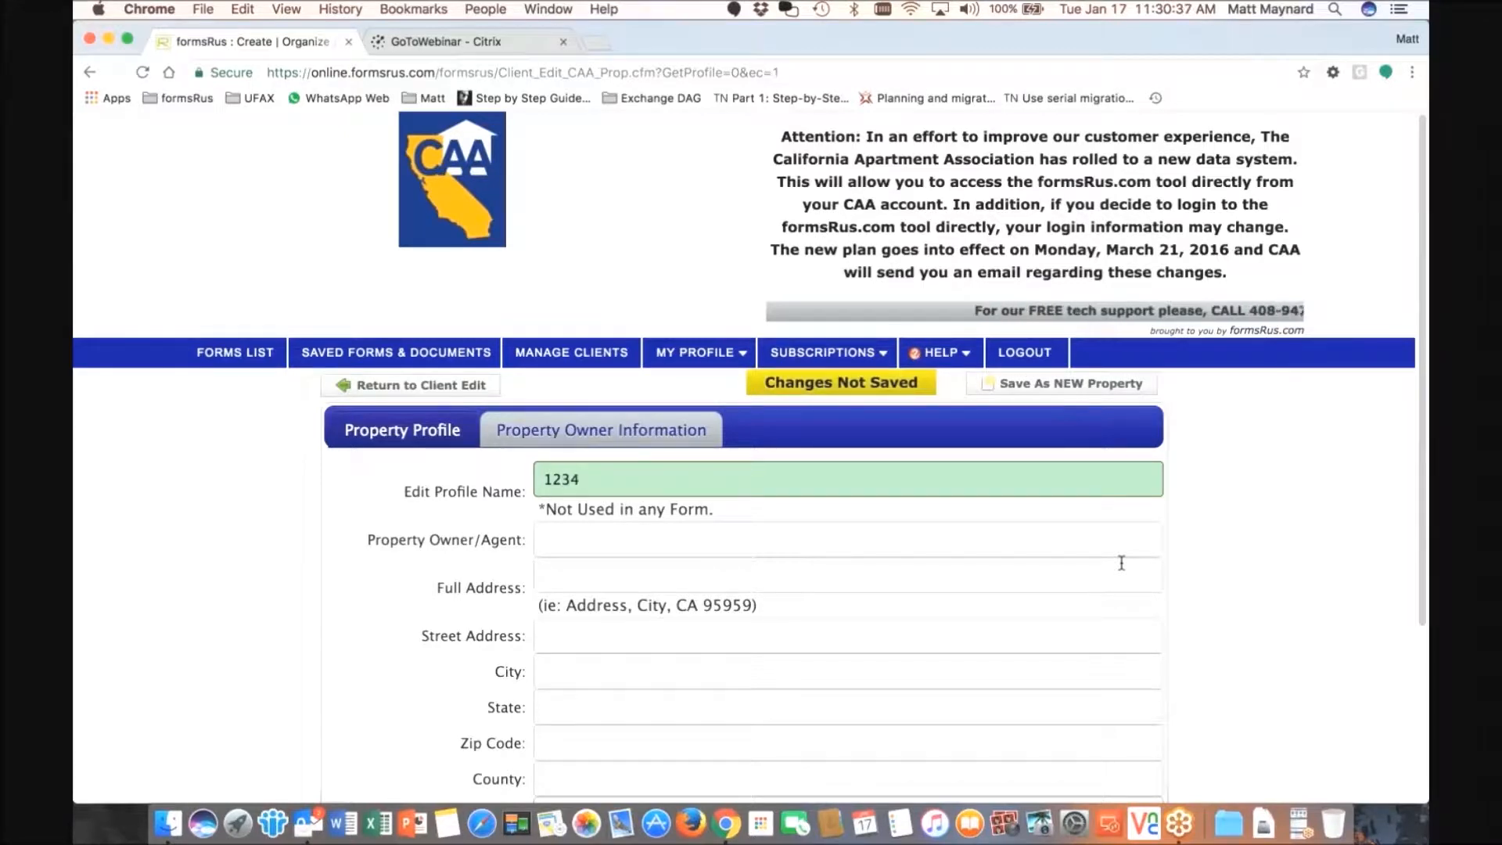
{"action": "type", "text": "5 CAA T"}
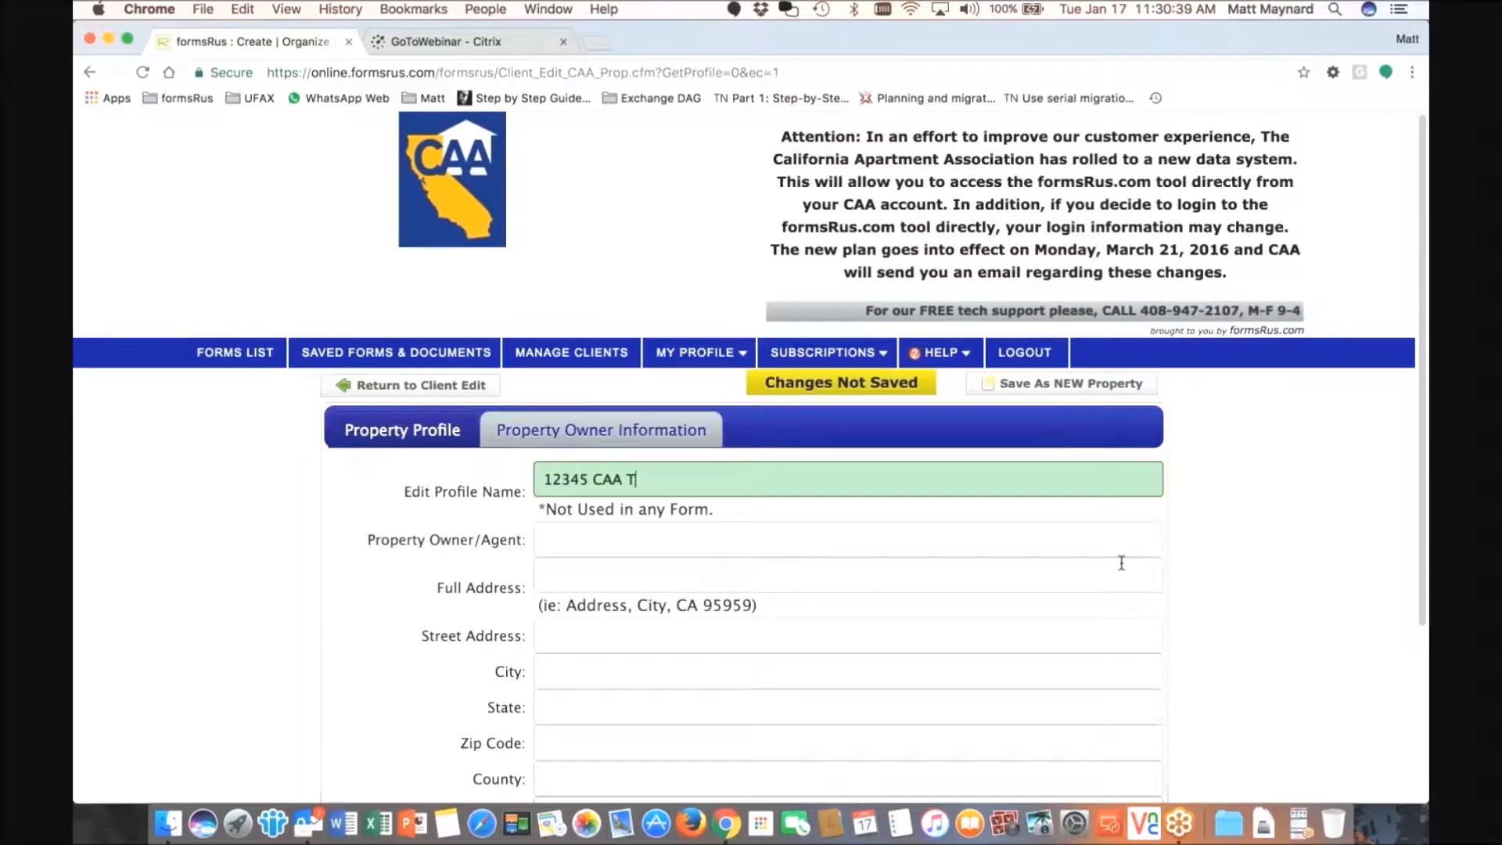
{"action": "type", "text": "raining"}
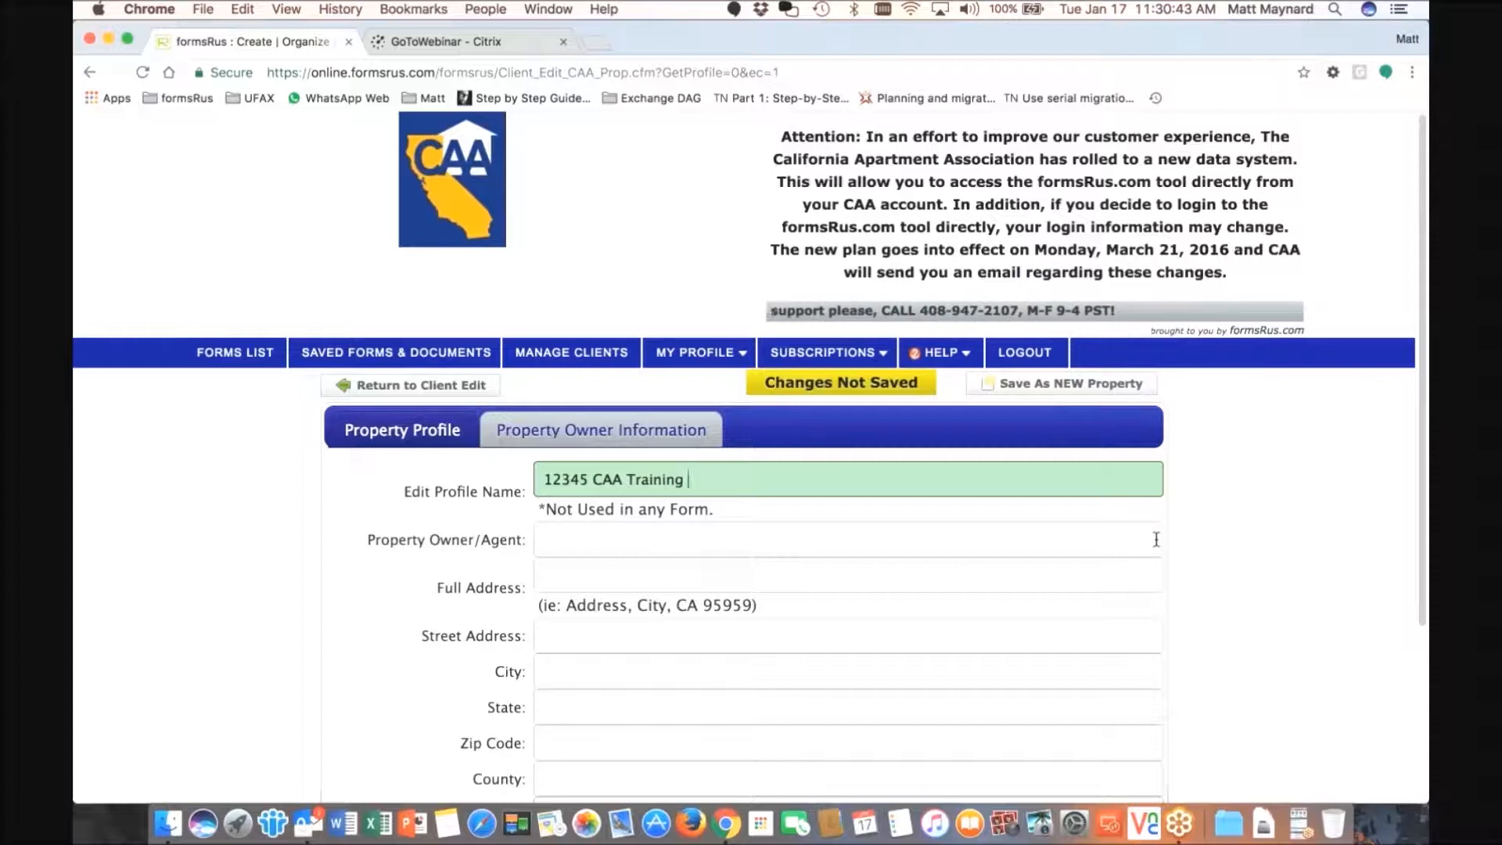
{"action": "key", "text": "BackSpace"}
{"action": "key", "text": "BackSpace"}
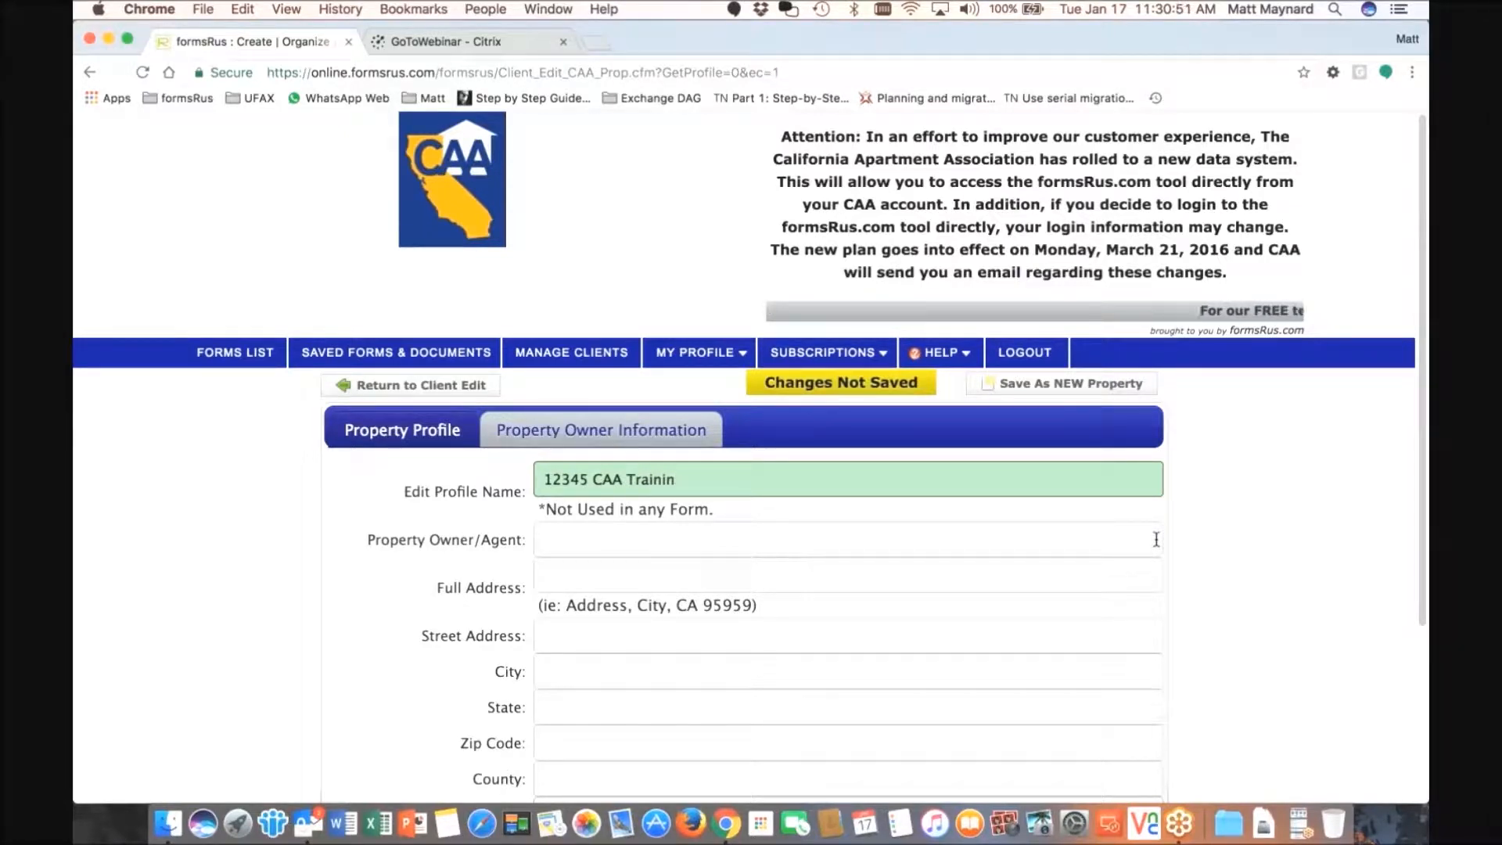
{"action": "type", "text": "rive"}
- Enter the property owner/agent's name and full address, copying the street into Street Address
{"action": "left_click", "coordinate": [708, 543]}
{"action": "left_click", "coordinate": [667, 570]}
{"action": "type", "text": "12345 CAA Street,"}
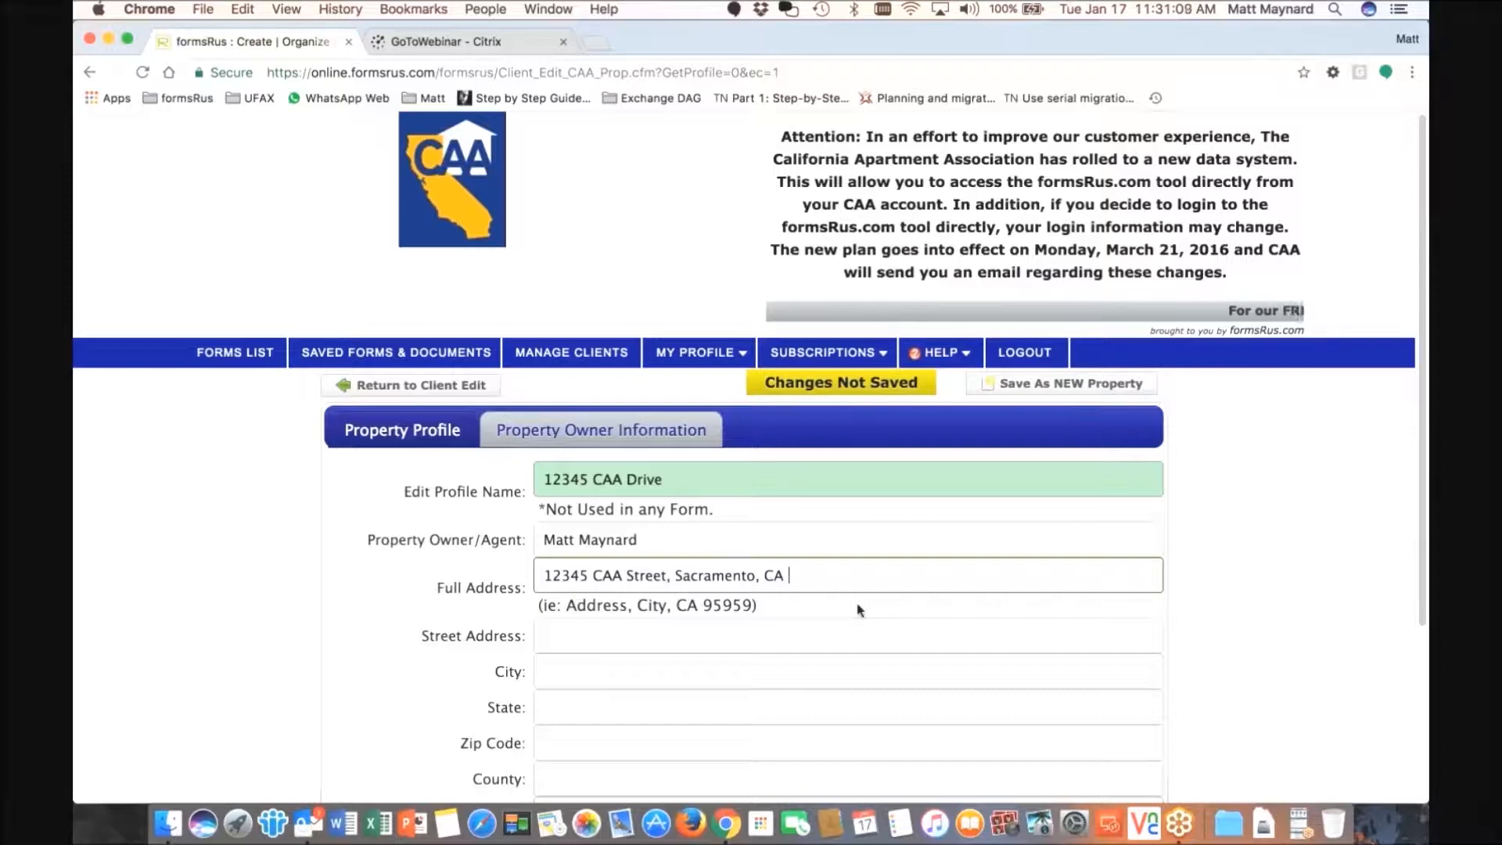
{"action": "type", "text": "Sacramento, CA 94103"}
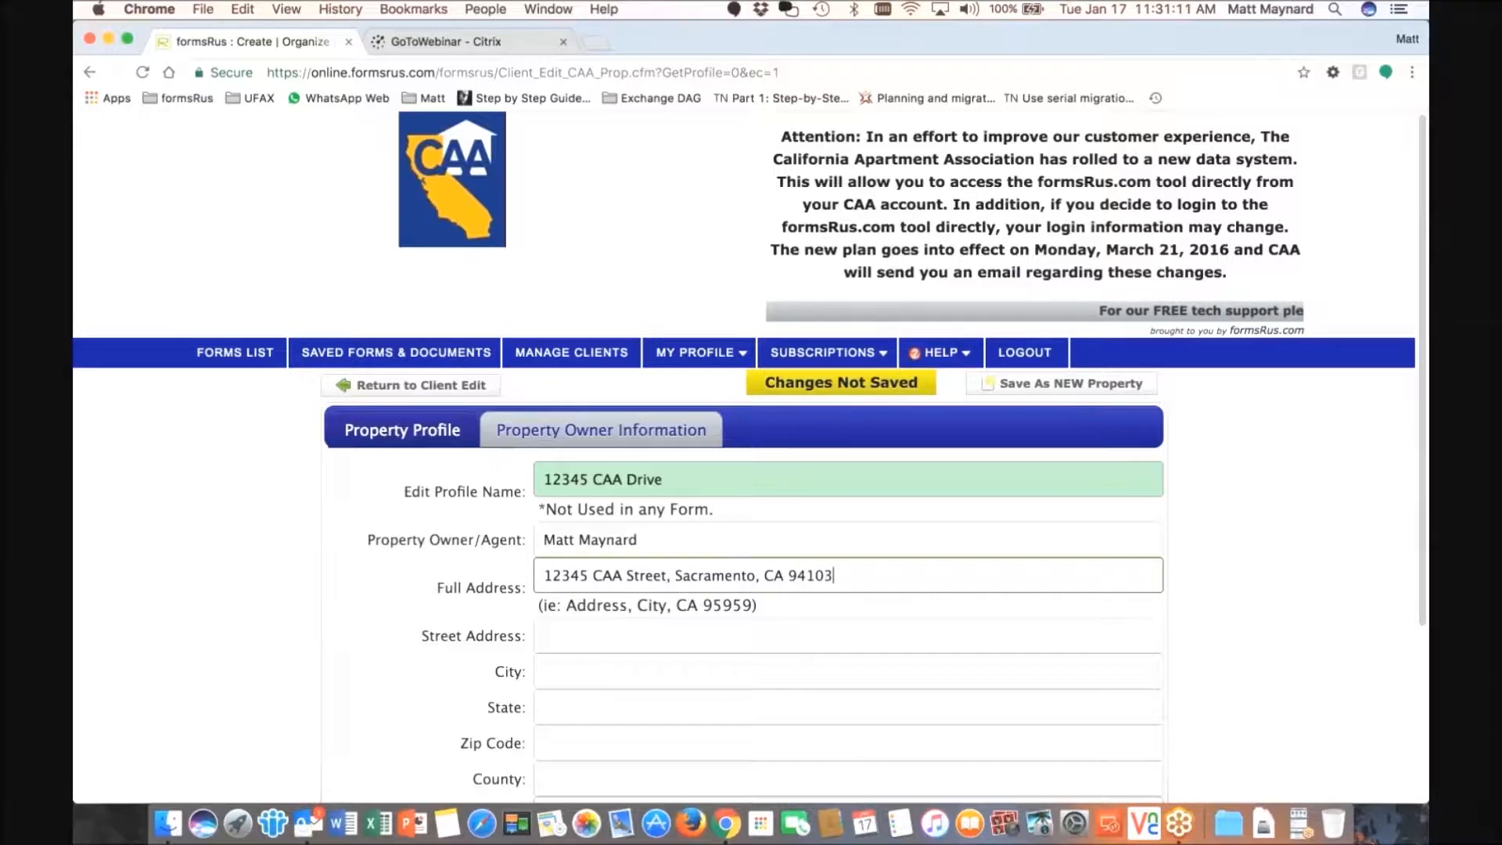
{"action": "scroll", "coordinate": [852, 594], "scroll_direction": "down", "scroll_amount": 1}
{"action": "left_click", "coordinate": [852, 596]}
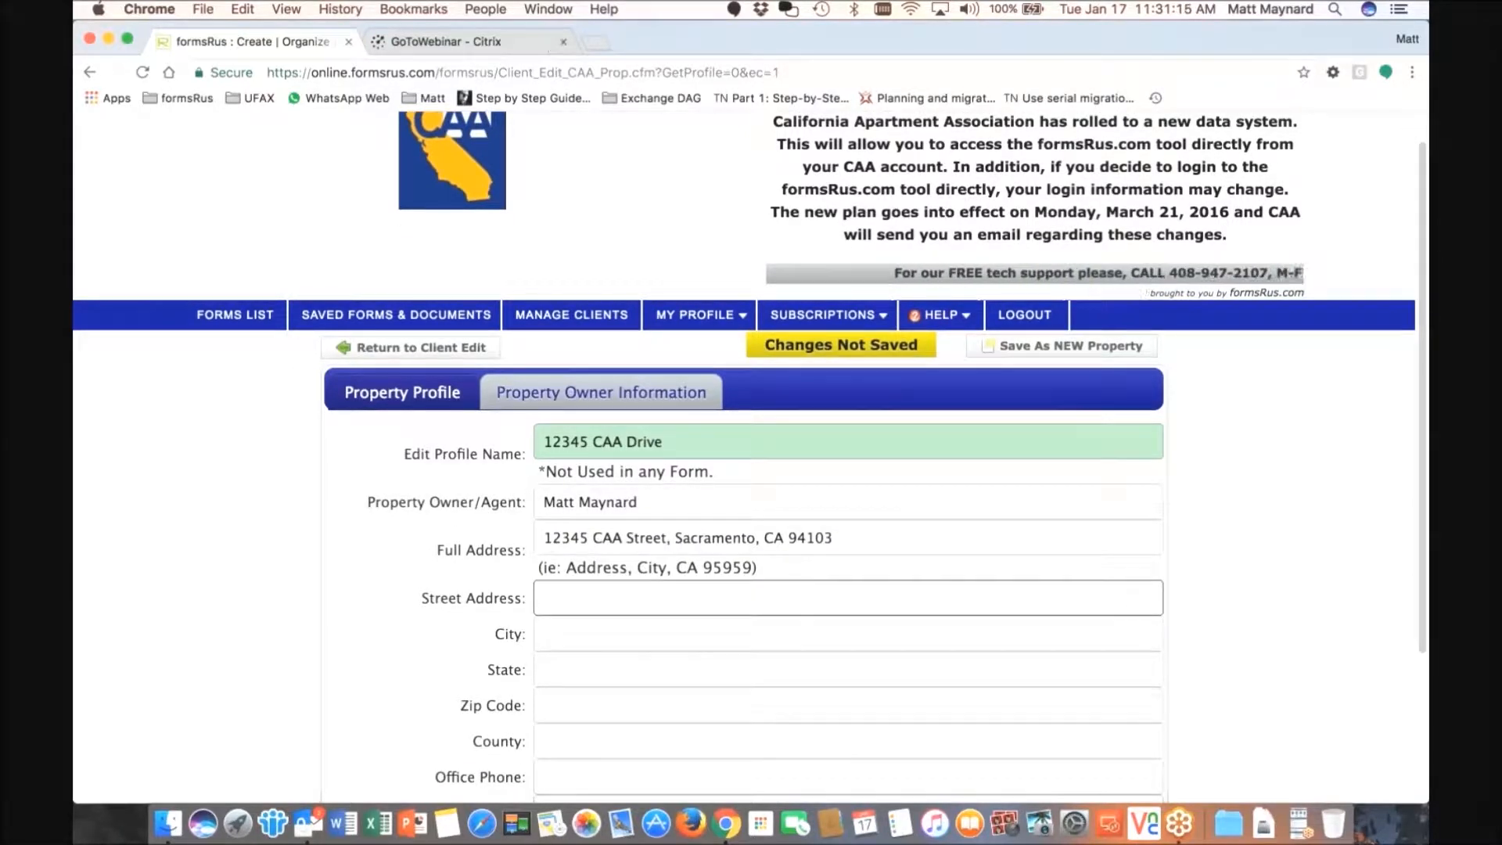
{"action": "left_click_drag", "start_coordinate": [667, 537], "coordinate": [542, 538]}
{"action": "key", "text": "super+c"}
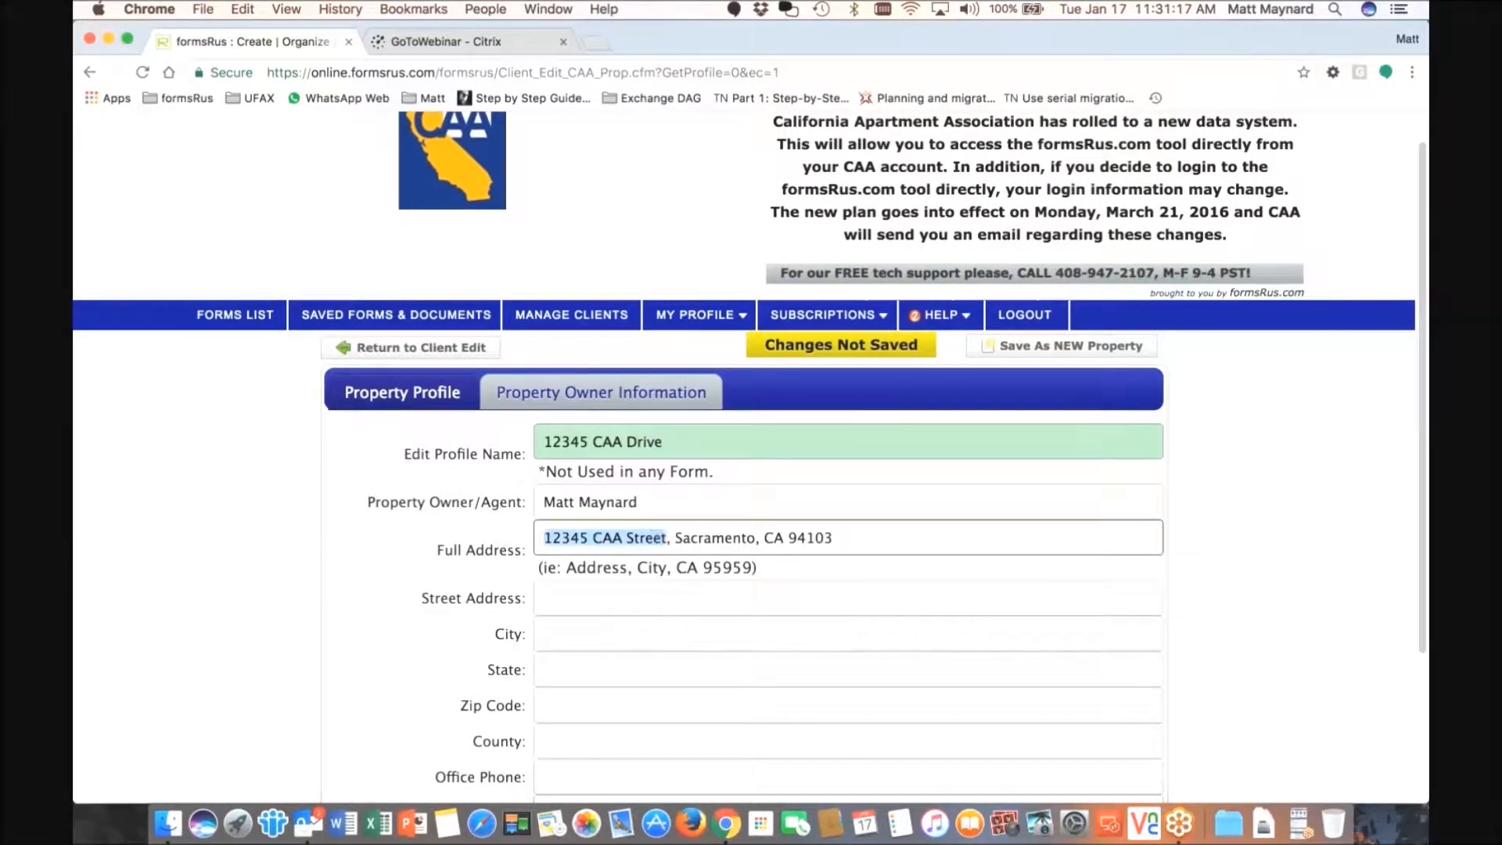
{"action": "left_click", "coordinate": [592, 596]}
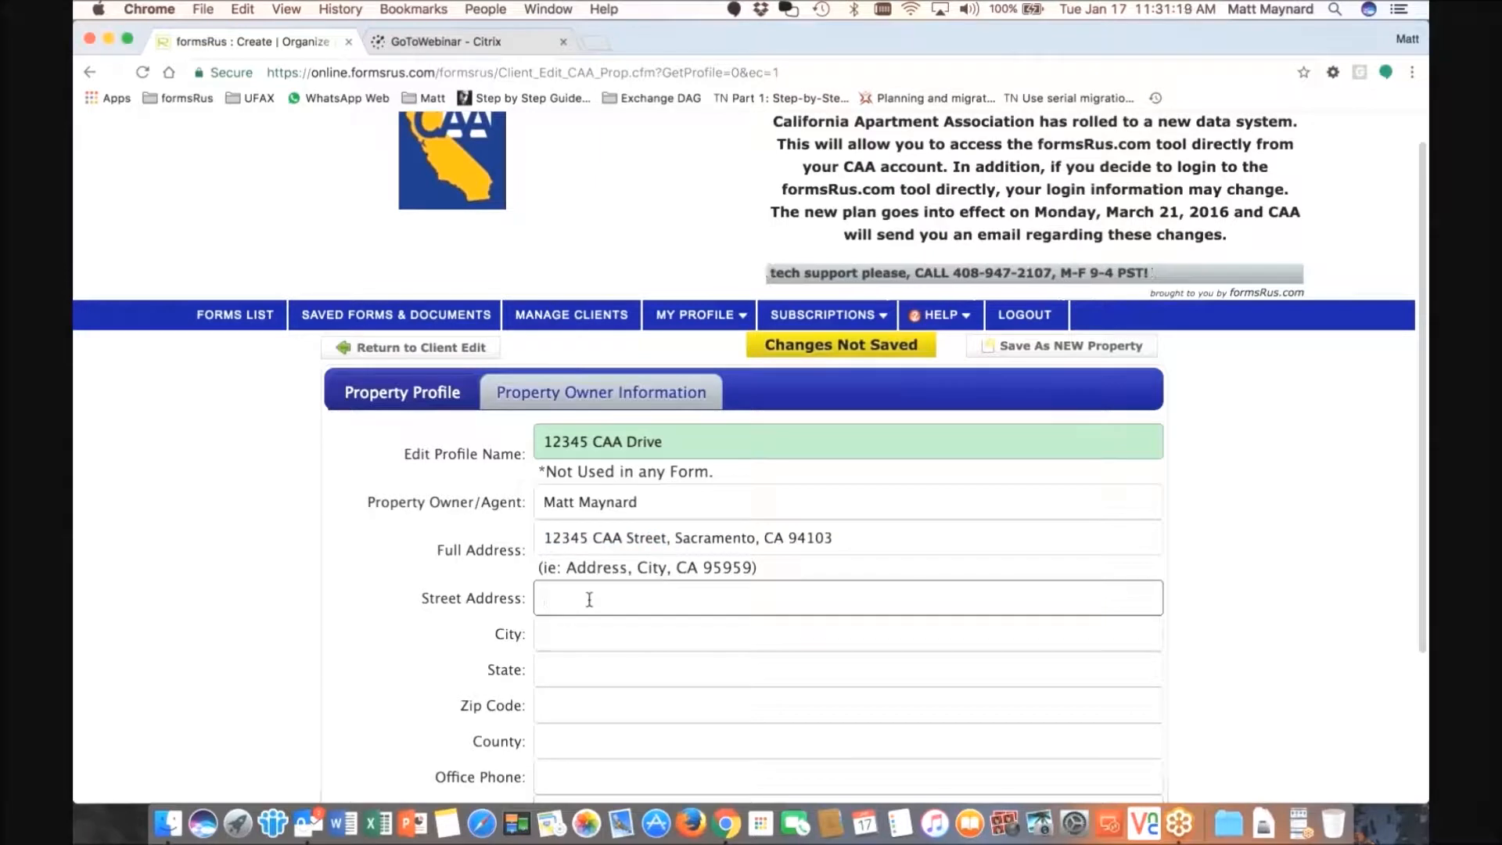
{"action": "key", "text": "super+v"}
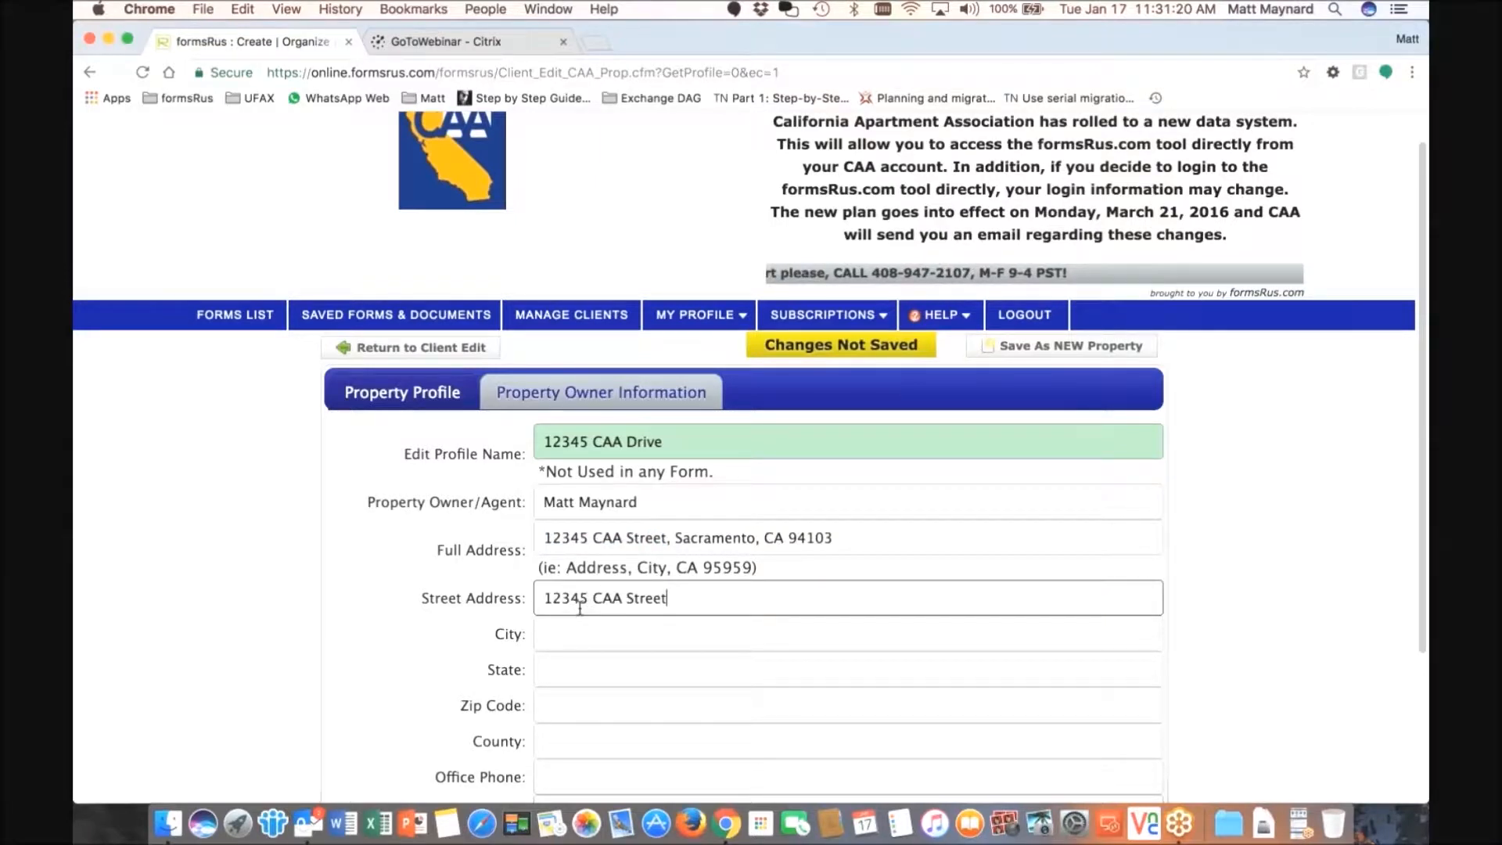
- Fill in the city, state CA, zip code and county Sacramento
{"action": "scroll", "coordinate": [579, 606], "scroll_direction": "down", "scroll_amount": 1}
{"action": "left_click", "coordinate": [904, 606]}
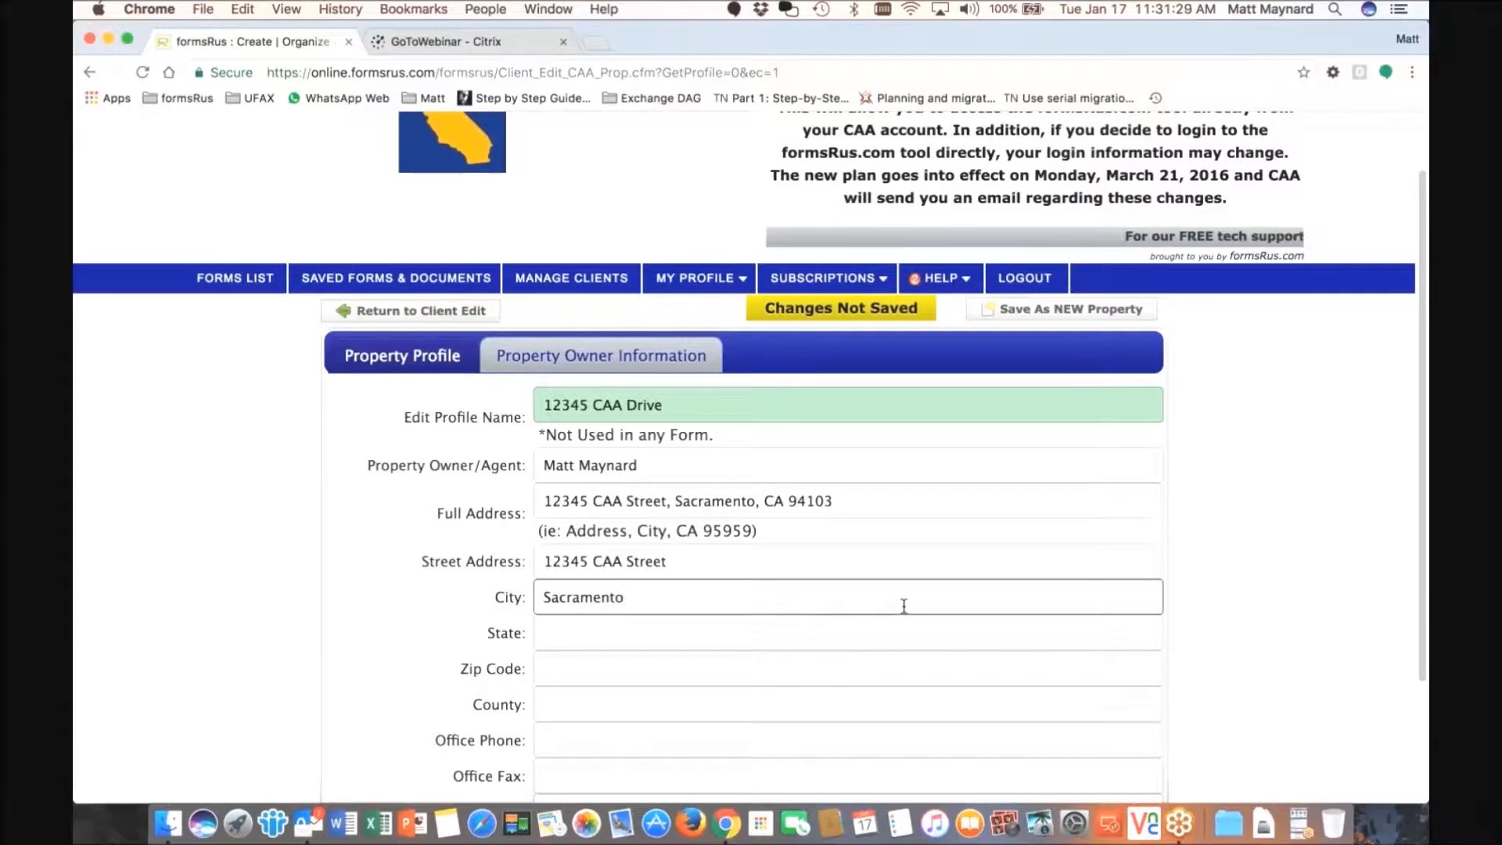
{"action": "left_click", "coordinate": [673, 626]}
{"action": "type", "text": "CA"}
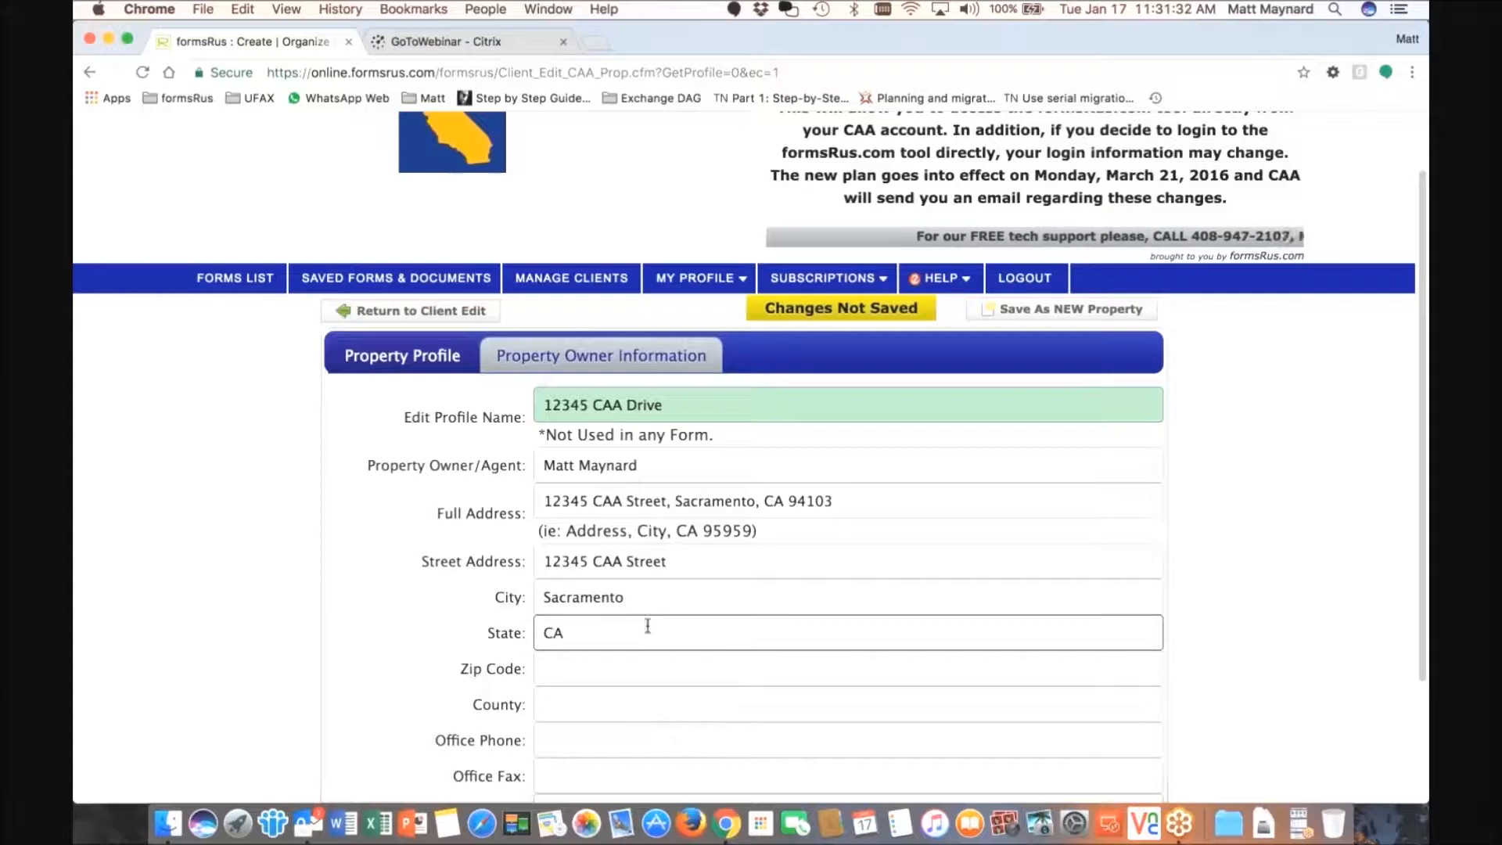
{"action": "scroll", "coordinate": [622, 641], "scroll_direction": "down", "scroll_amount": 1}
{"action": "left_click", "coordinate": [597, 657]}
{"action": "type", "text": "94103"}
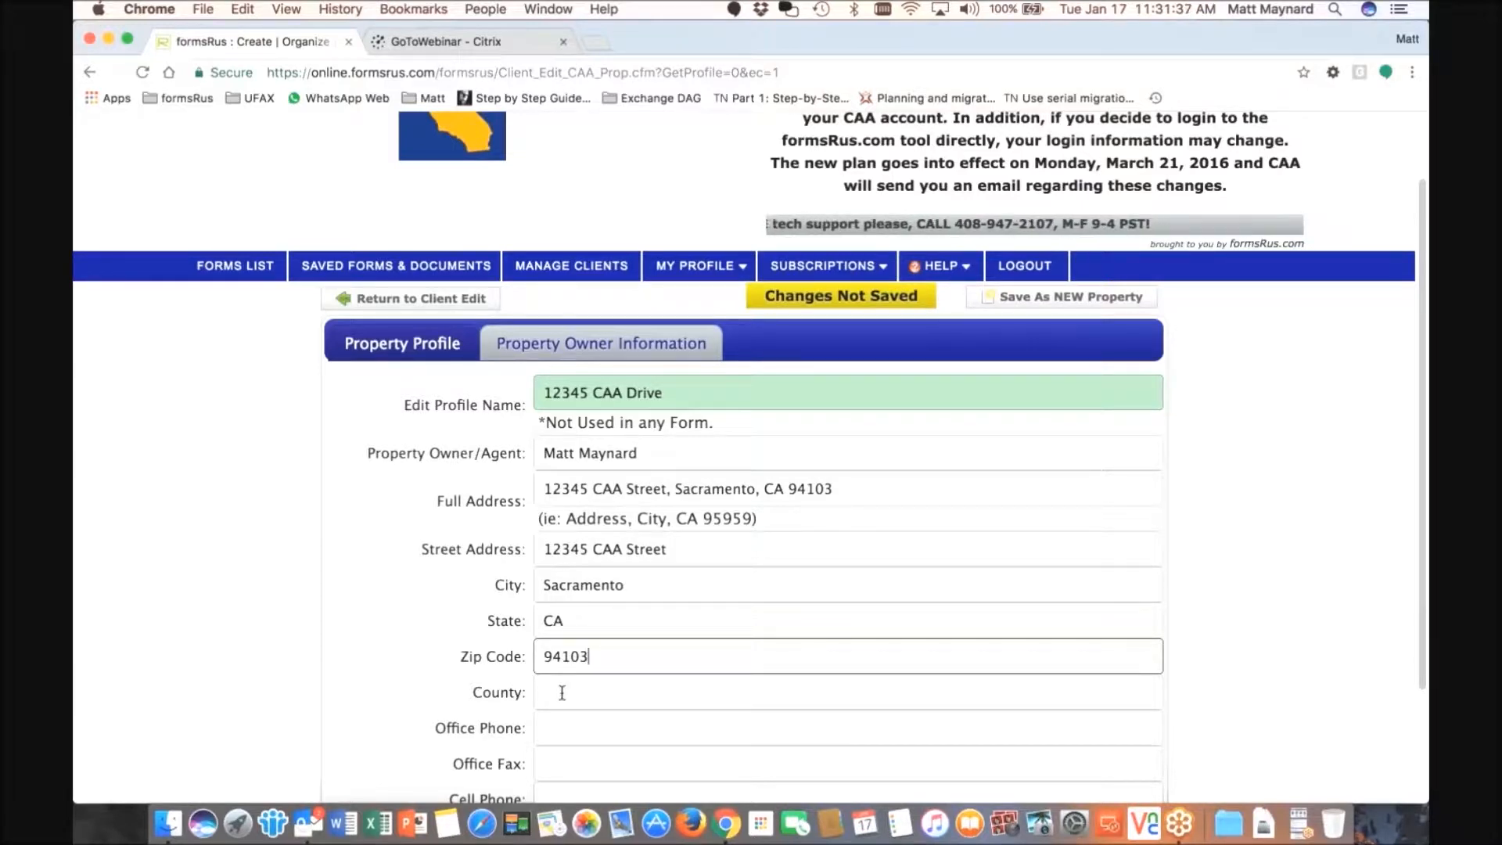
{"action": "left_click", "coordinate": [562, 692]}
{"action": "type", "text": "Sacramento"}
- Fill in the office phone, cell phone and the owner's e-mail address
{"action": "scroll", "coordinate": [573, 689], "scroll_direction": "down", "scroll_amount": 3}
{"action": "scroll", "coordinate": [573, 689], "scroll_direction": "down", "scroll_amount": 3}
{"action": "left_click", "coordinate": [562, 616]}
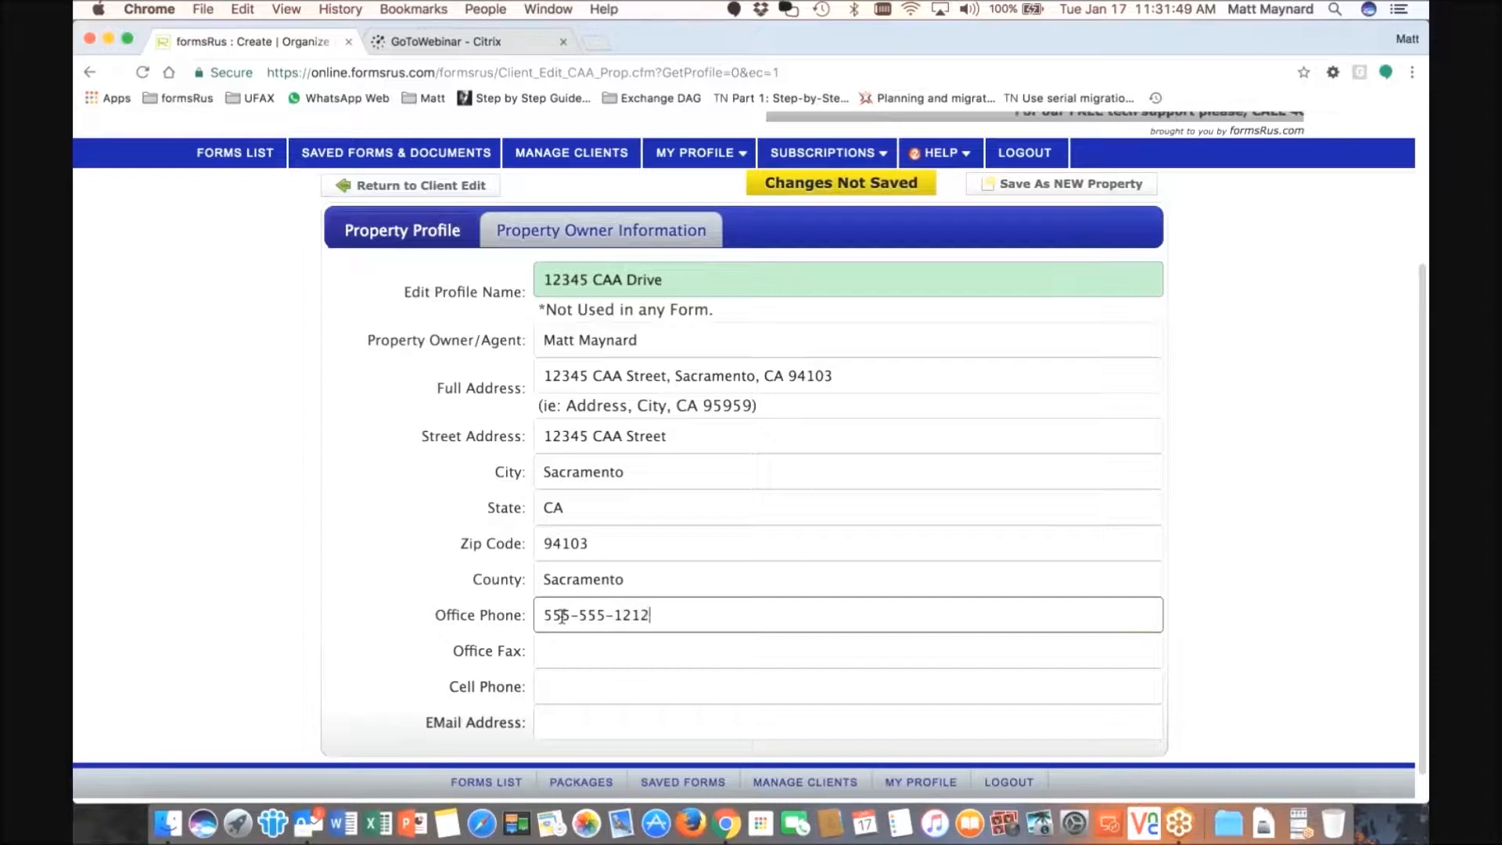
{"action": "left_click", "coordinate": [572, 685]}
{"action": "left_click", "coordinate": [588, 720]}
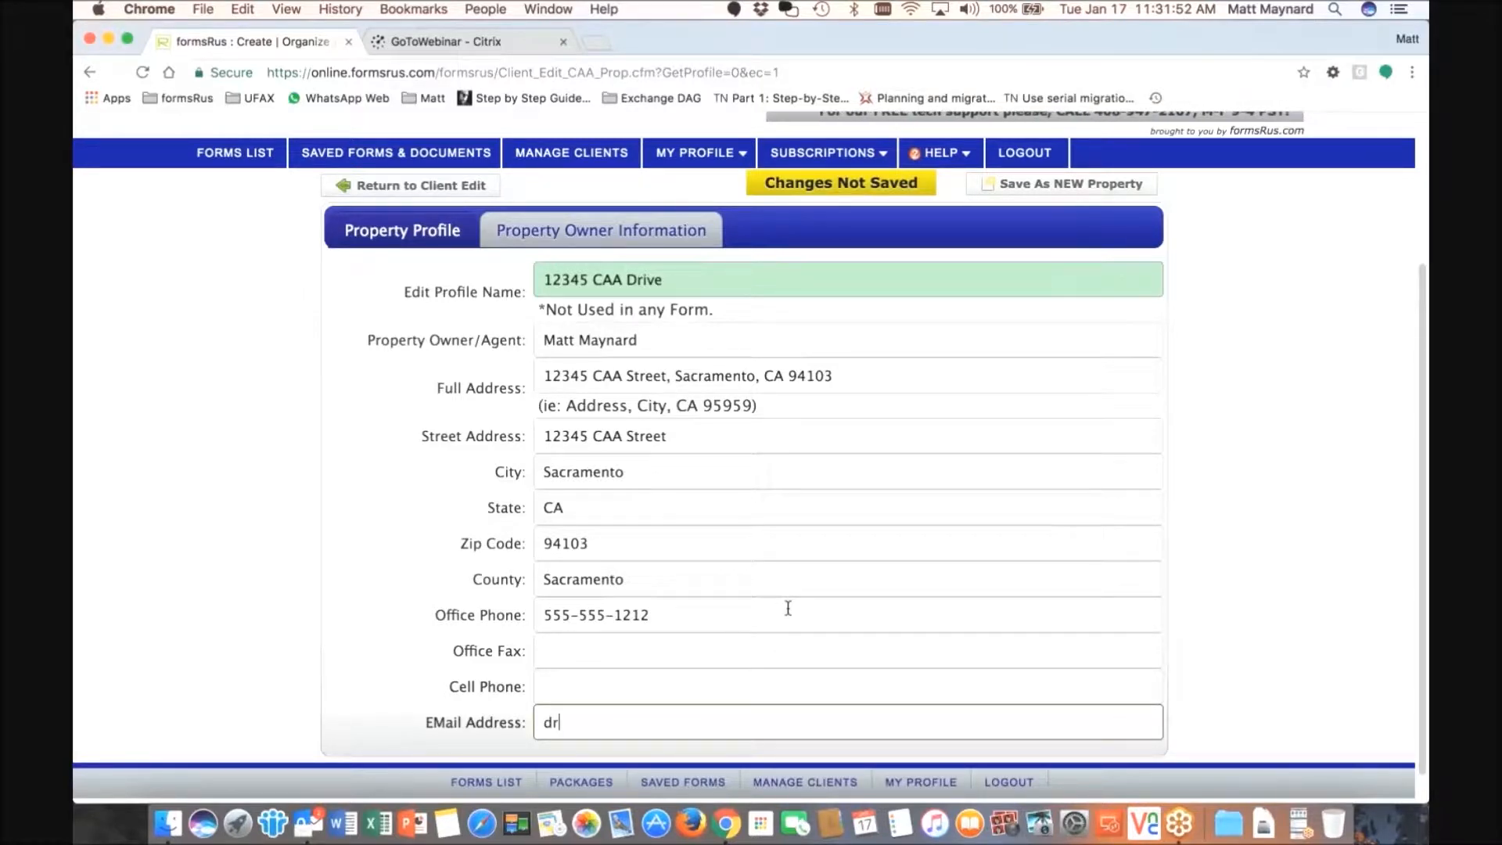
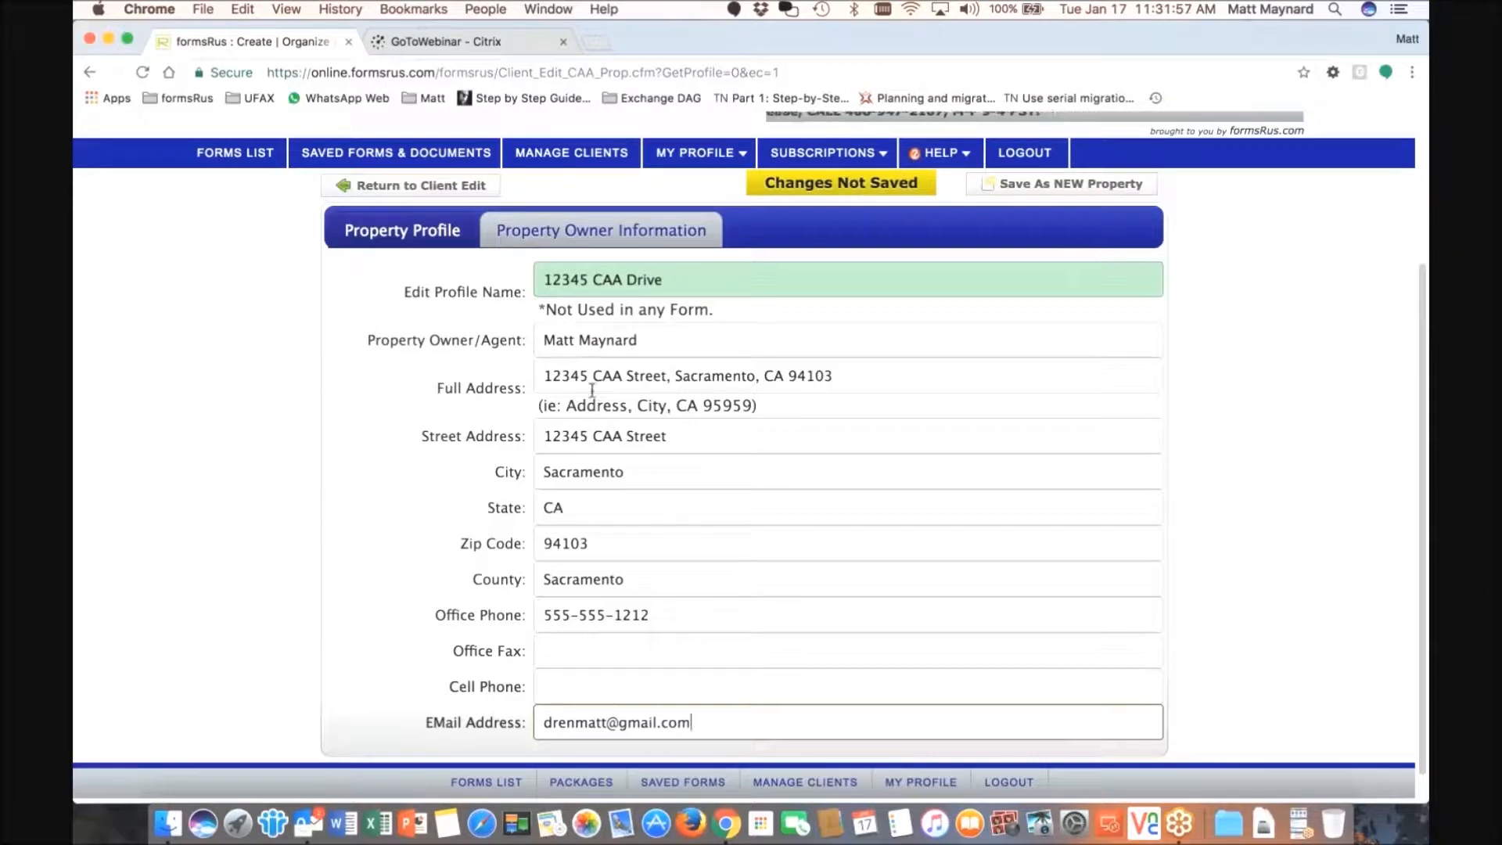
{"action": "left_click", "coordinate": [580, 235]}
- Enter the owner's name, company 'Acme Reanta' and street address in Property Owner Information
{"action": "left_click", "coordinate": [423, 237]}
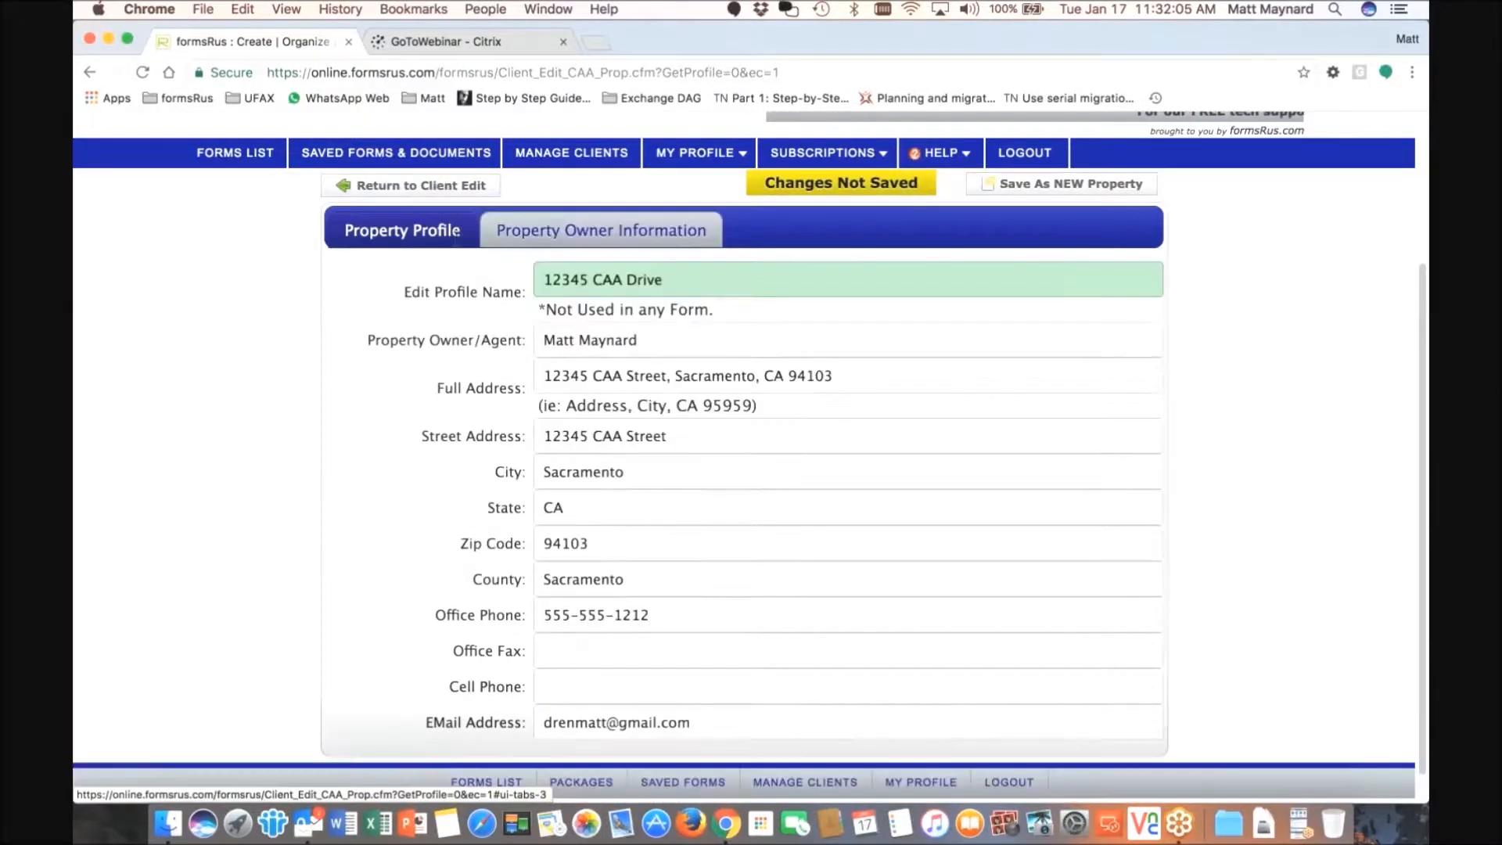
{"action": "left_click", "coordinate": [578, 235]}
{"action": "left_click", "coordinate": [584, 294]}
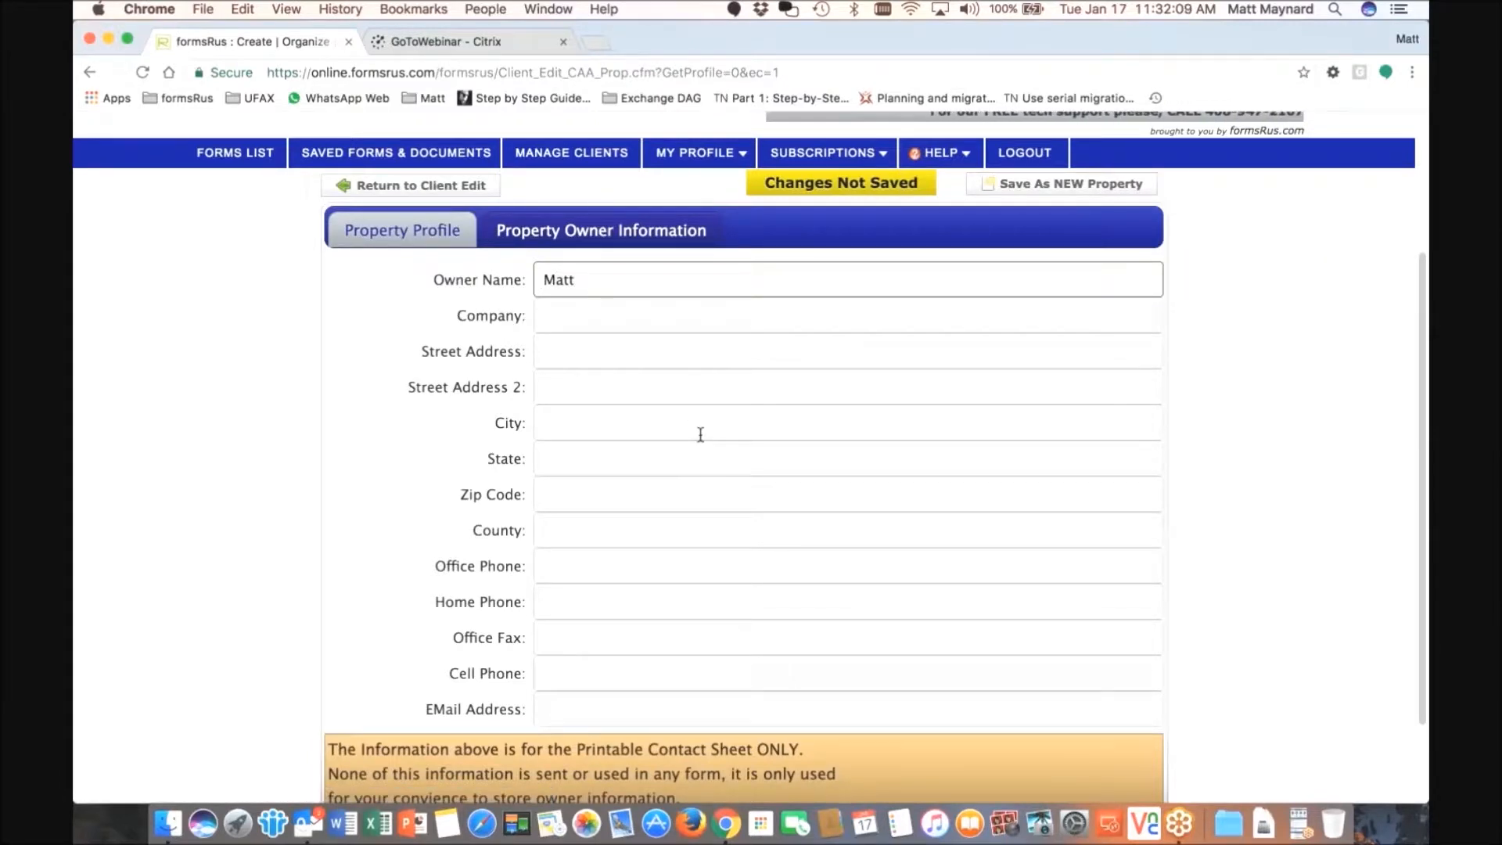
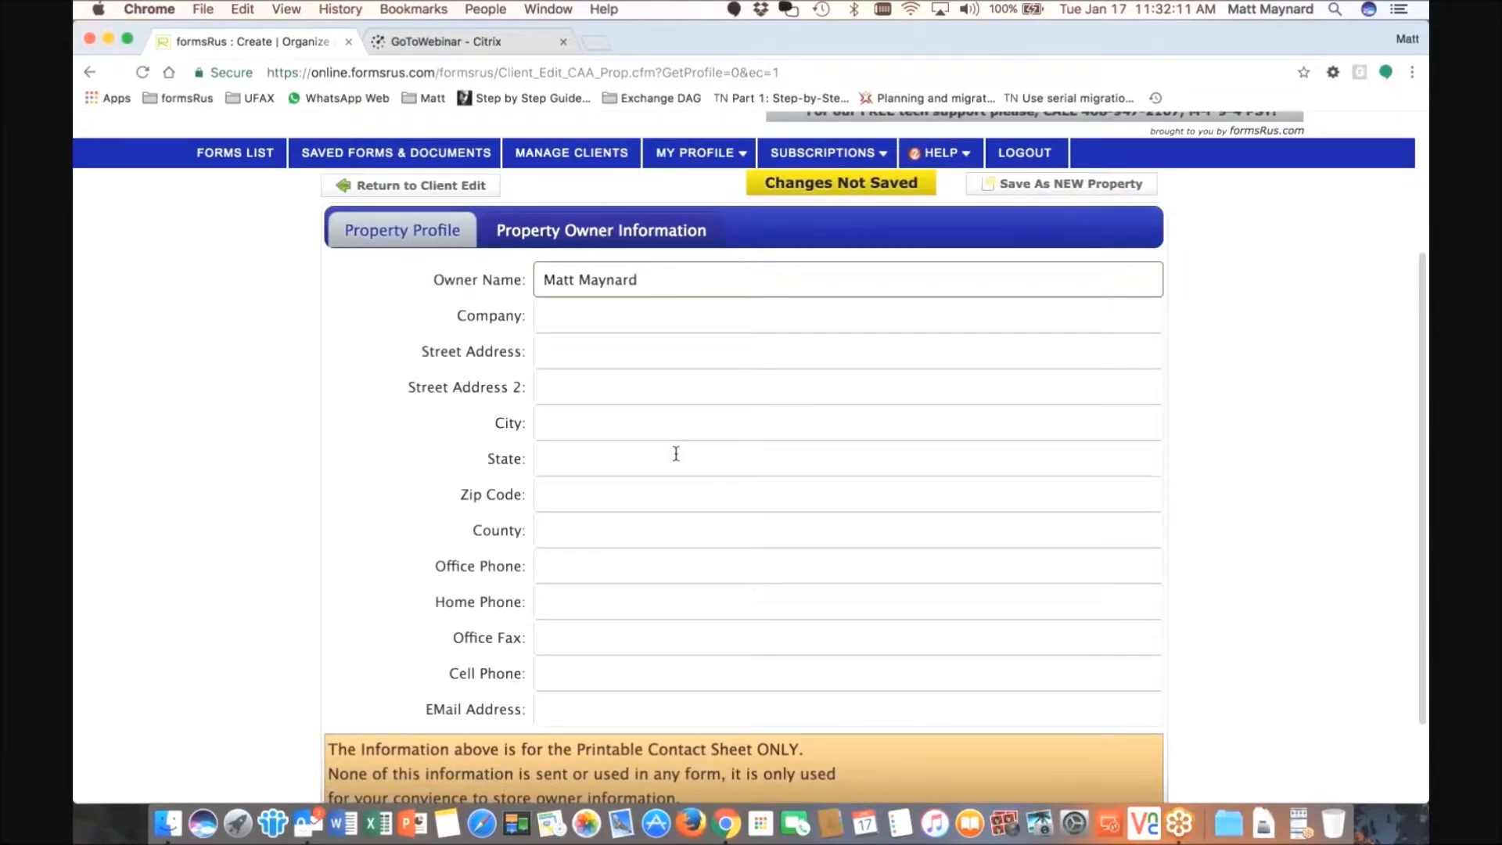
{"action": "left_click", "coordinate": [583, 314]}
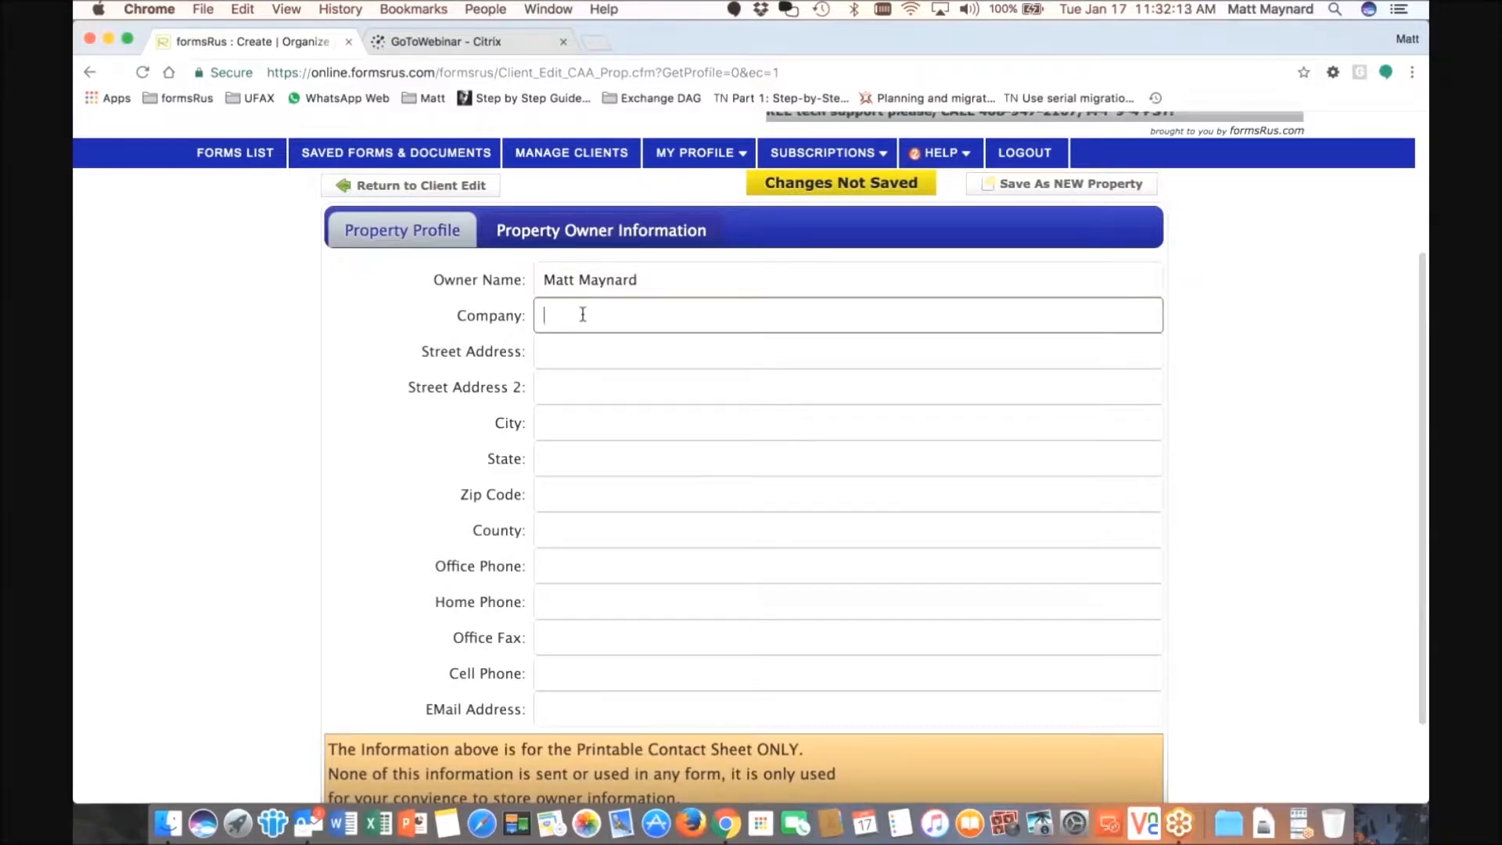
{"action": "type", "text": "Acme Reantal, Inc"}
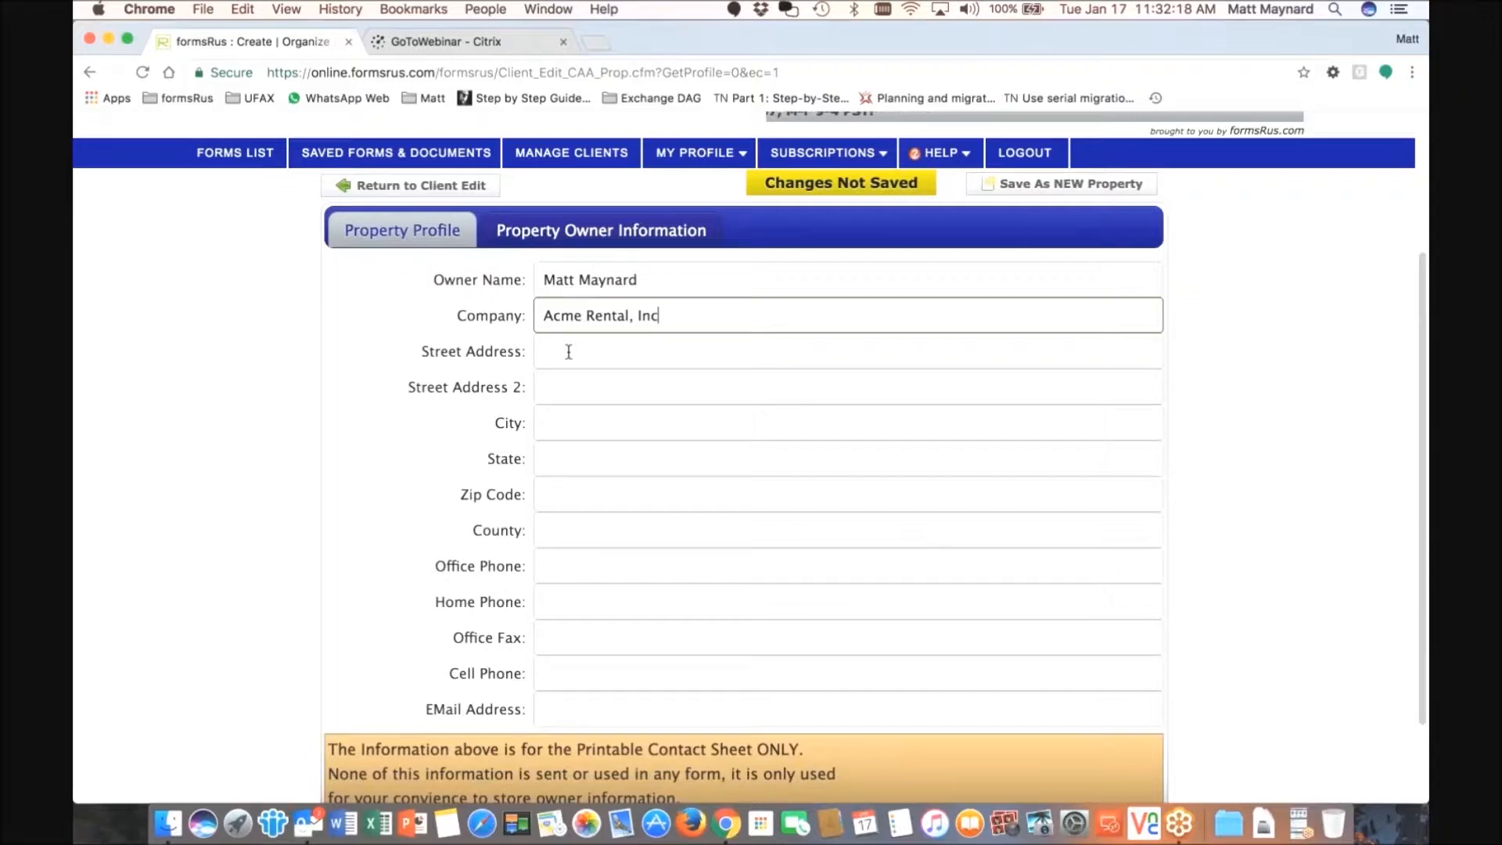
{"action": "left_click", "coordinate": [568, 351]}
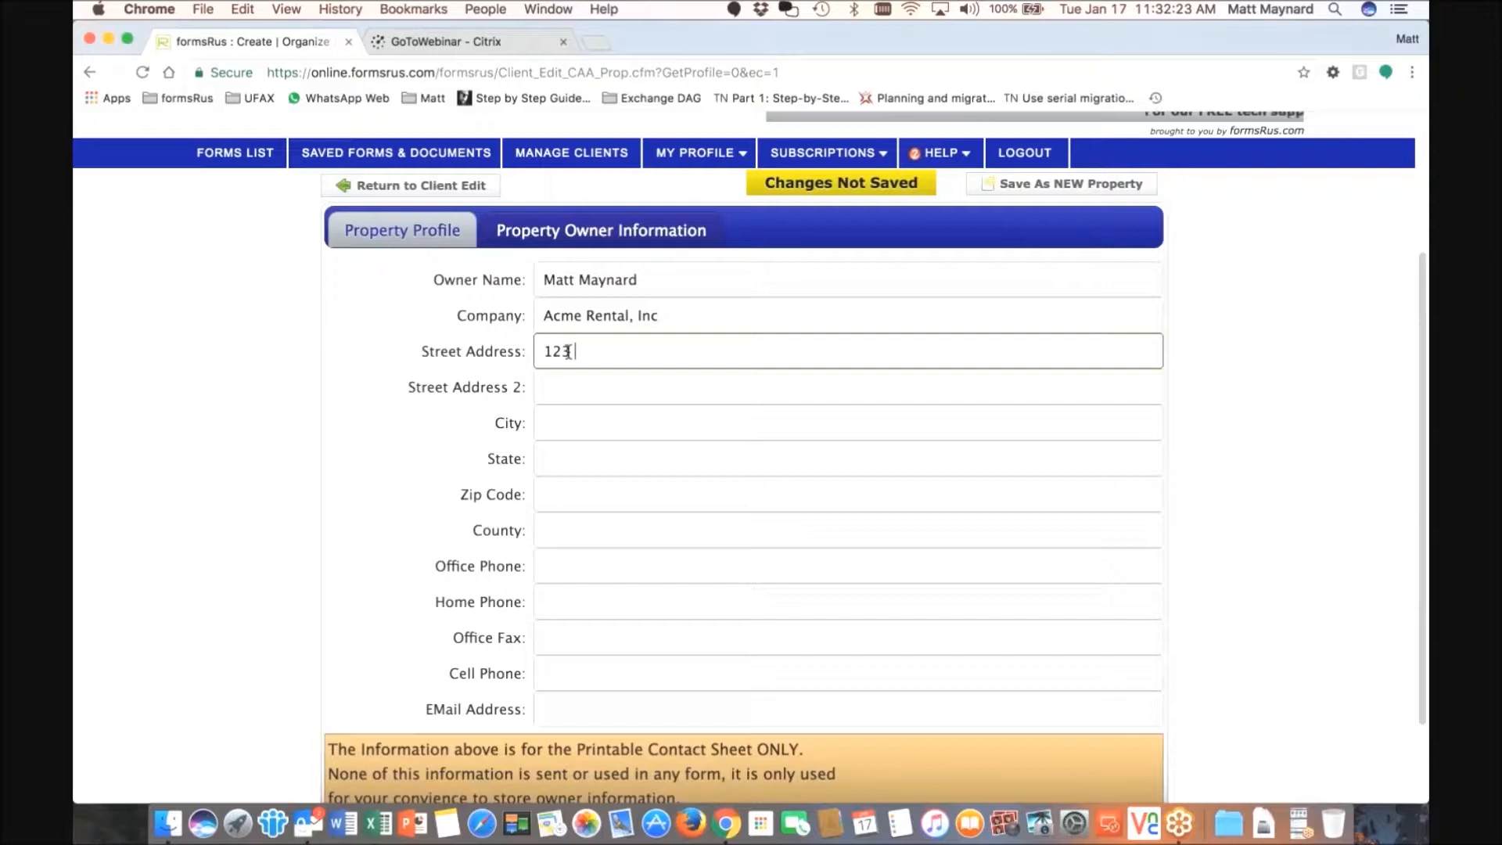
{"action": "type", "text": "123 My Street"}
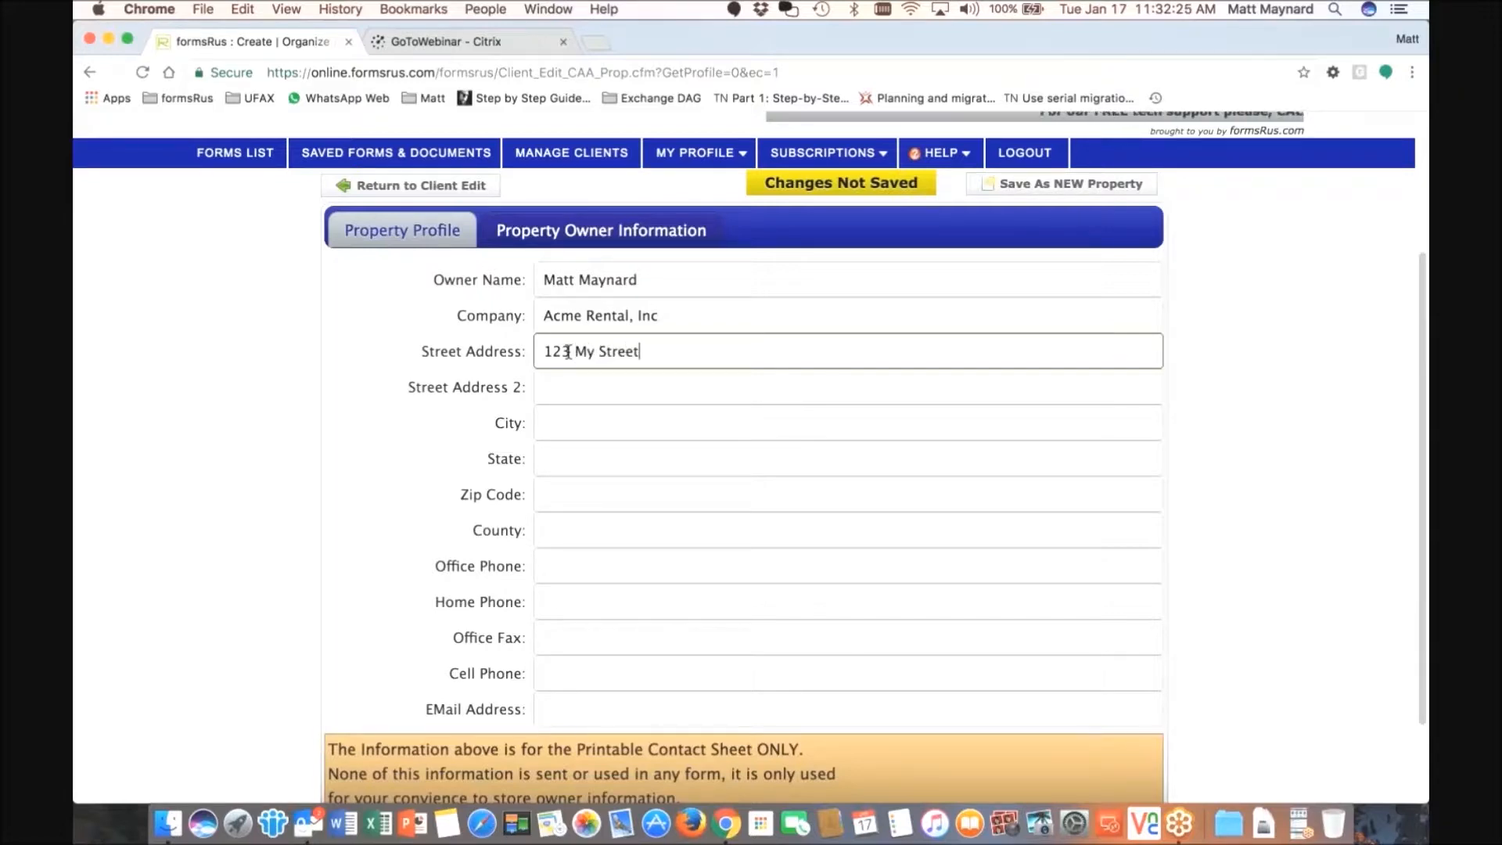
- Fill the owner's city San Francisco, state CA, county and e-mail address
{"action": "left_click", "coordinate": [574, 427]}
{"action": "type", "text": "San Fa"}
{"action": "key", "text": "BackSpace"}
{"action": "type", "text": "r"}
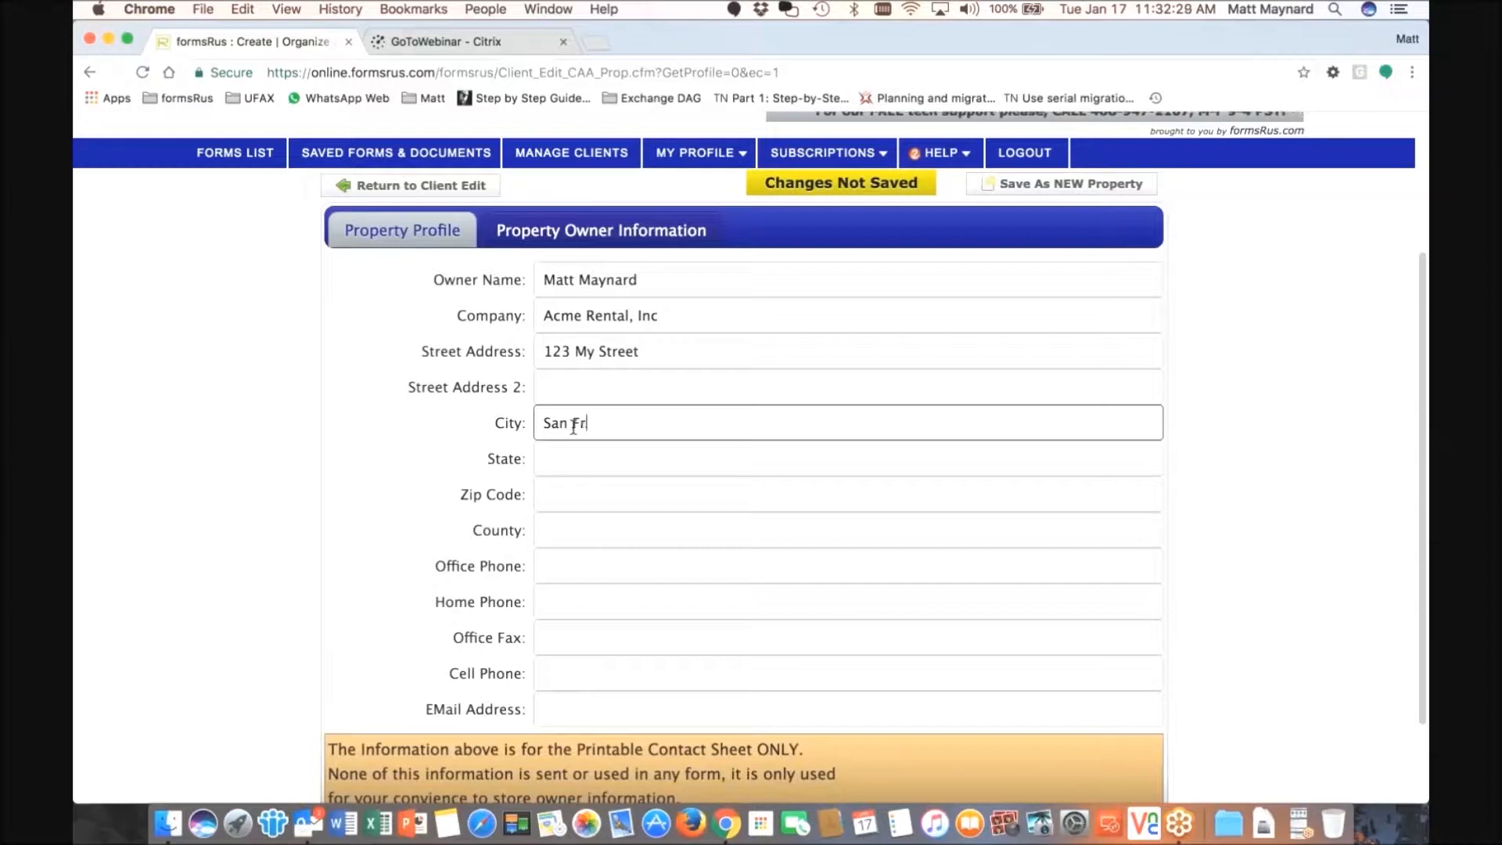
{"action": "type", "text": "ancisco"}
{"action": "key", "text": "Tab"}
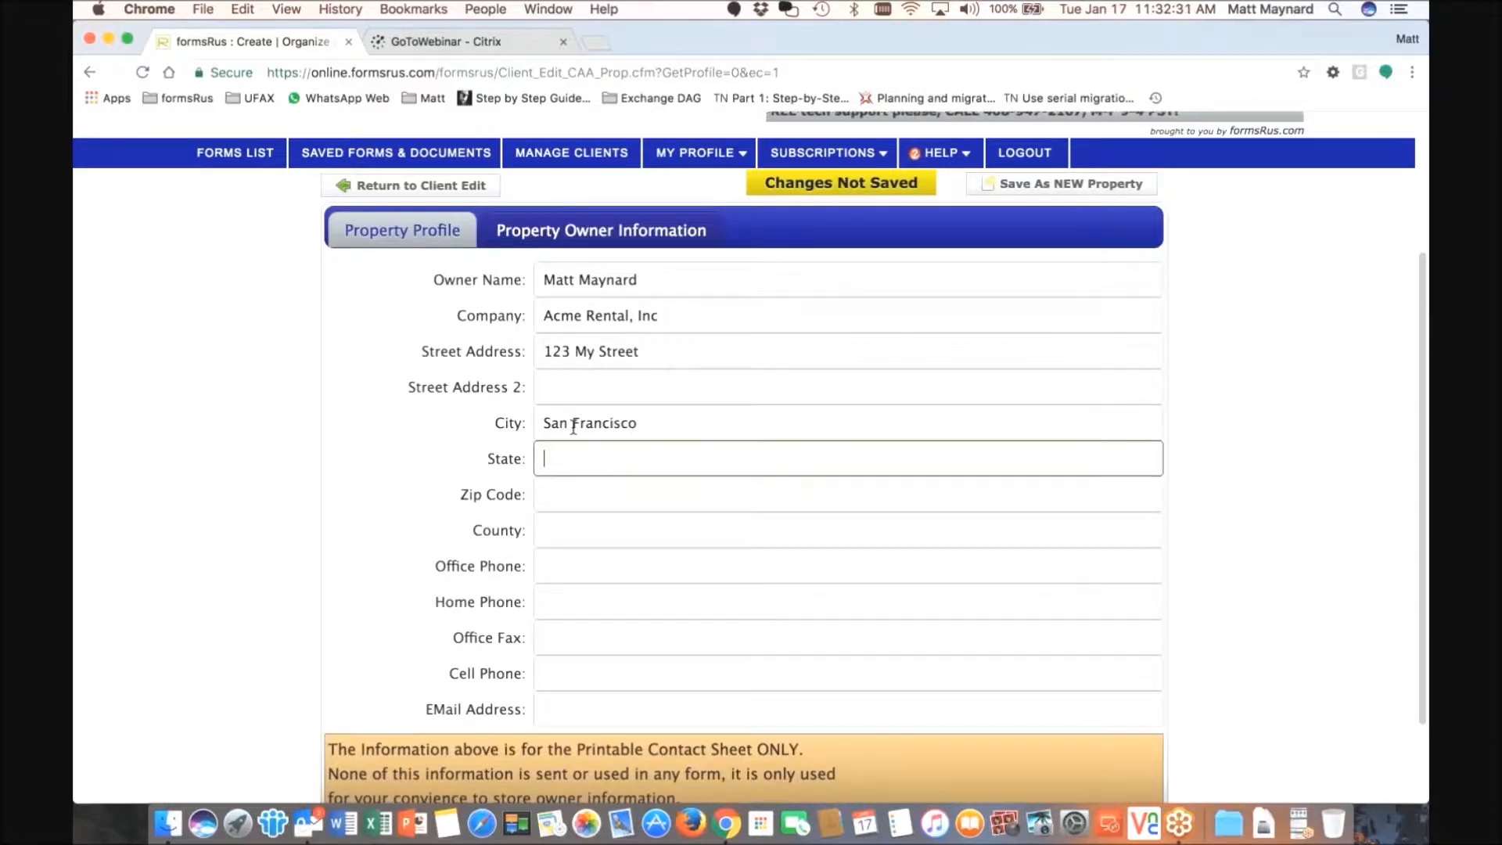
{"action": "type", "text": "CA"}
{"action": "key", "text": "Tab"}
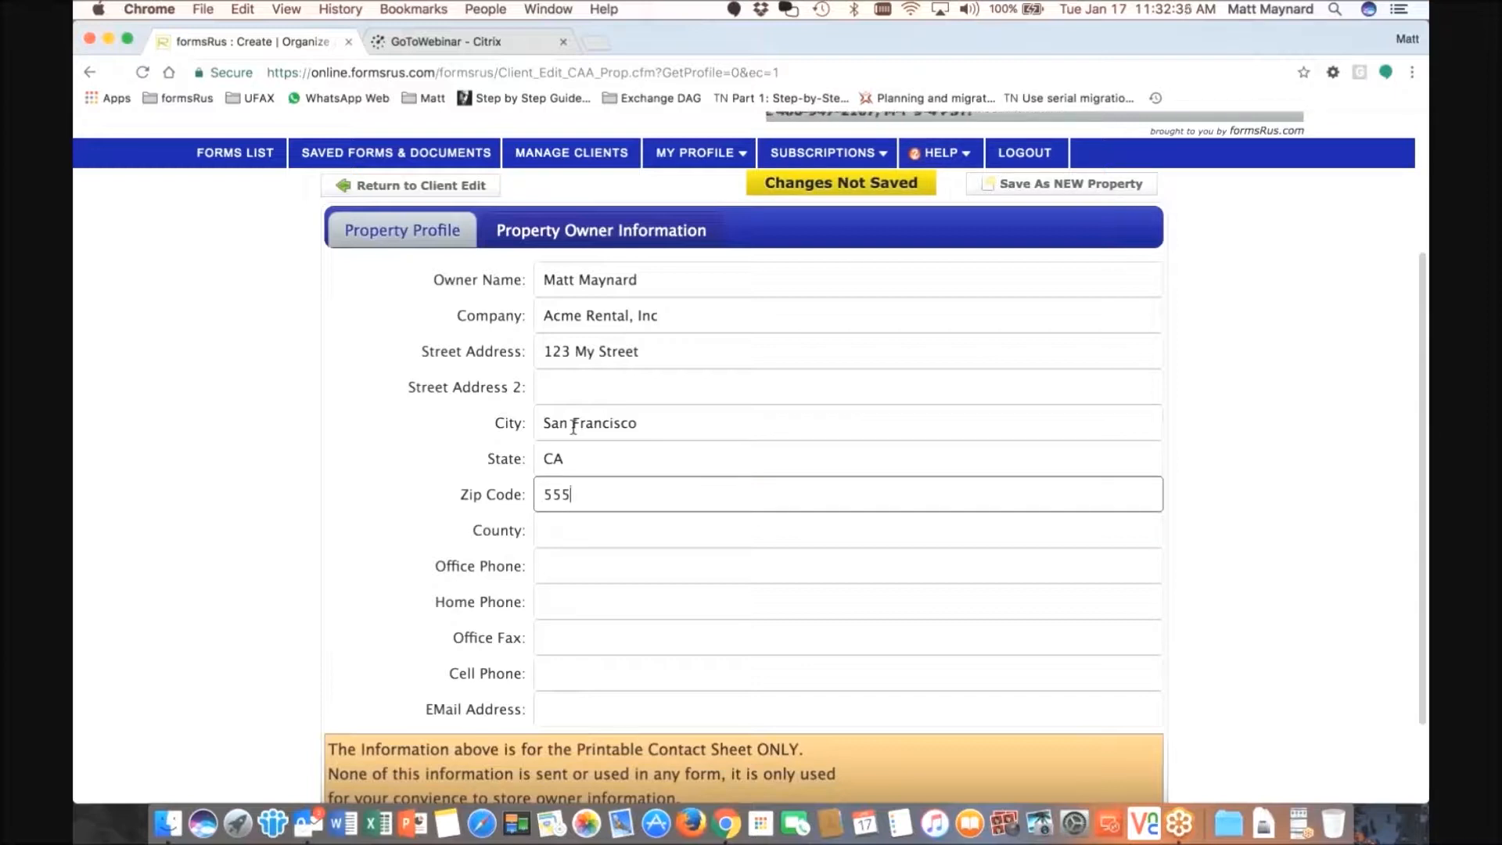
{"action": "left_click", "coordinate": [598, 529]}
{"action": "type", "text": "Santa Ana"}
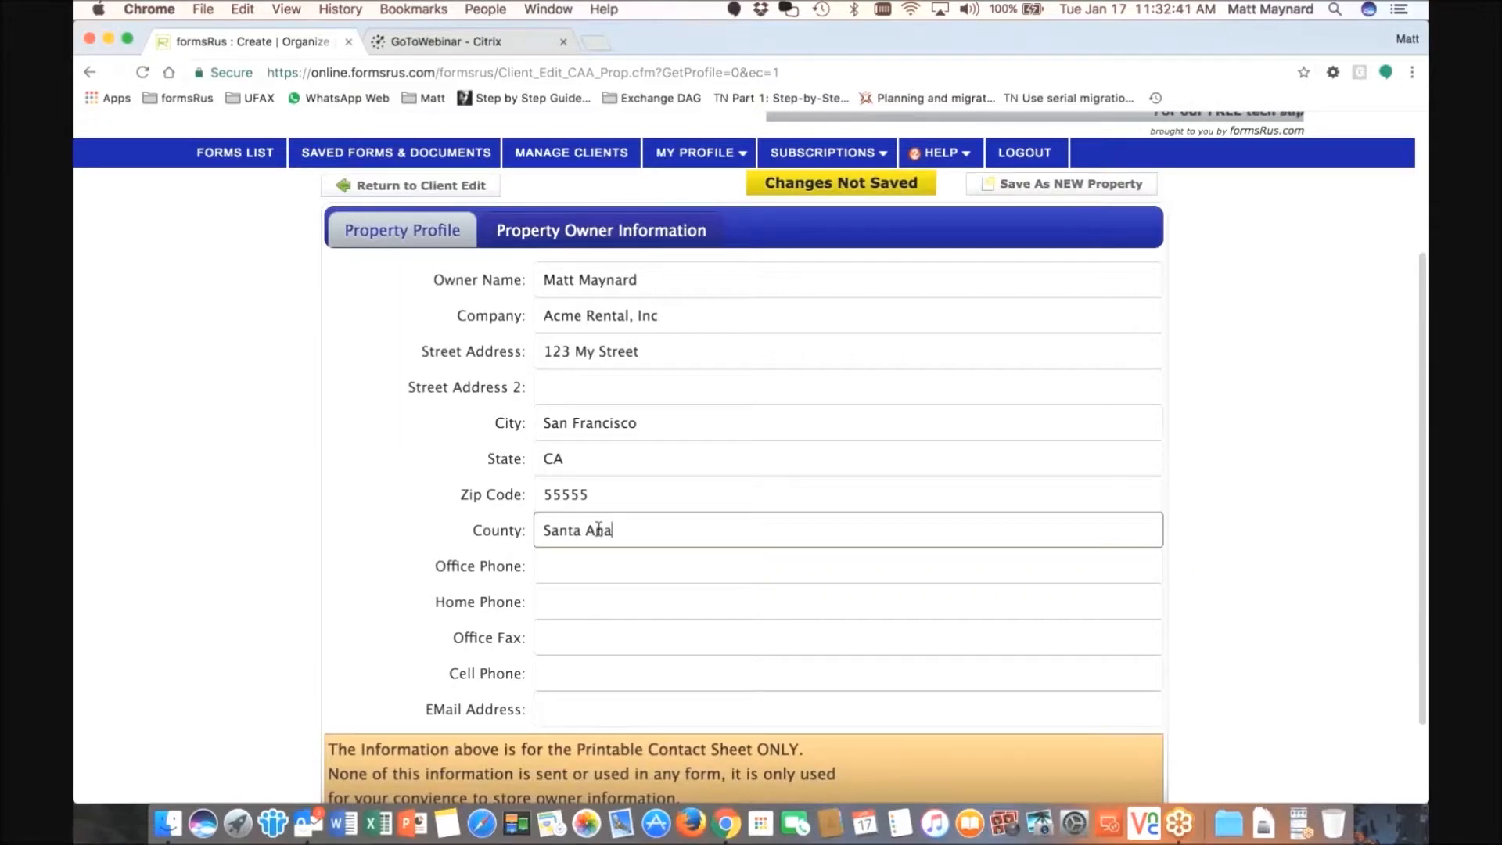
{"action": "left_click", "coordinate": [580, 718]}
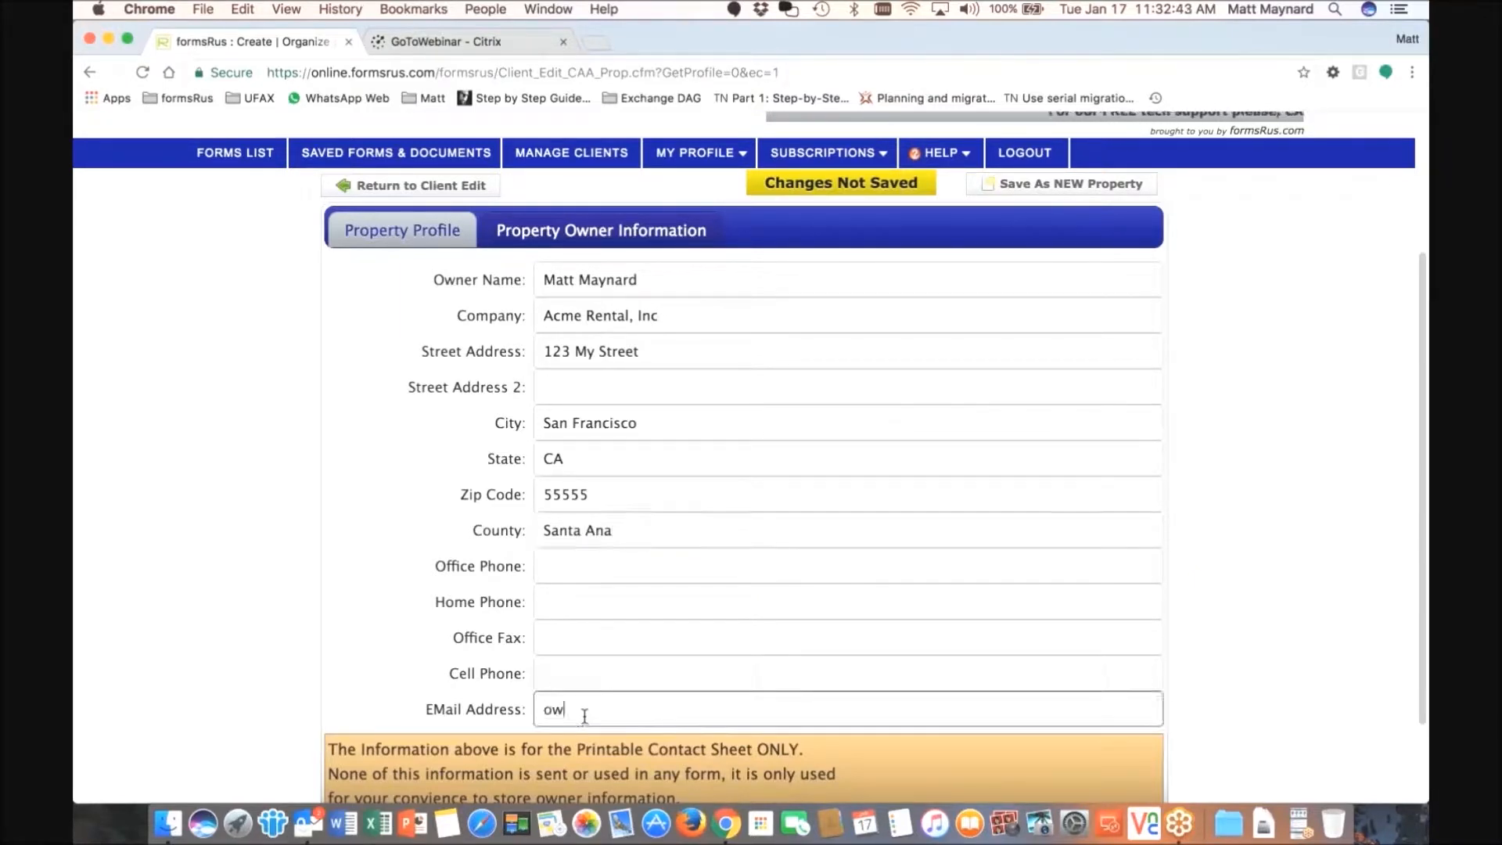
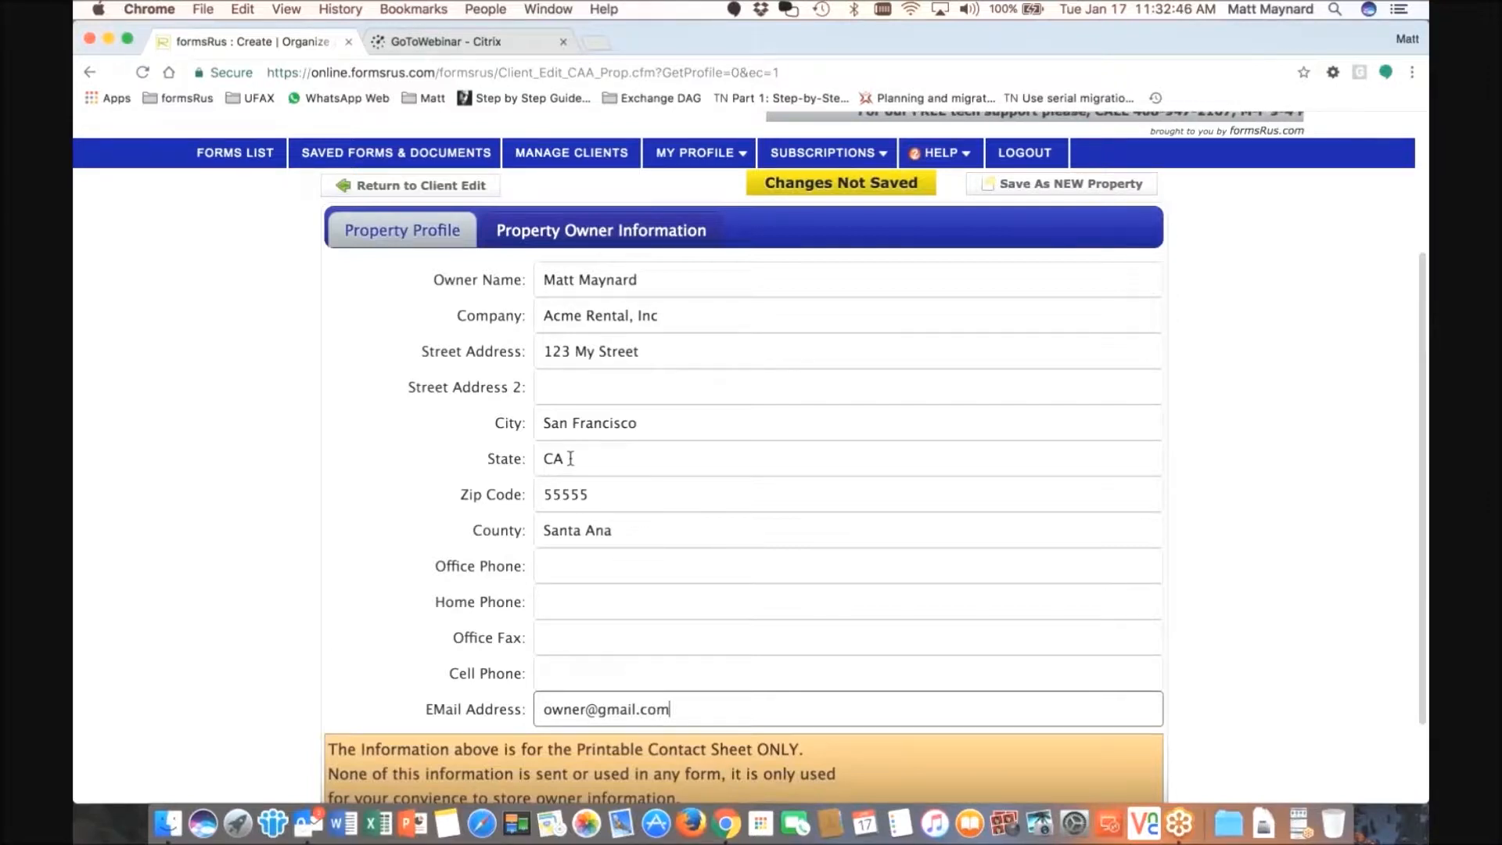
{"action": "scroll", "coordinate": [603, 470], "scroll_direction": "up", "scroll_amount": 1}
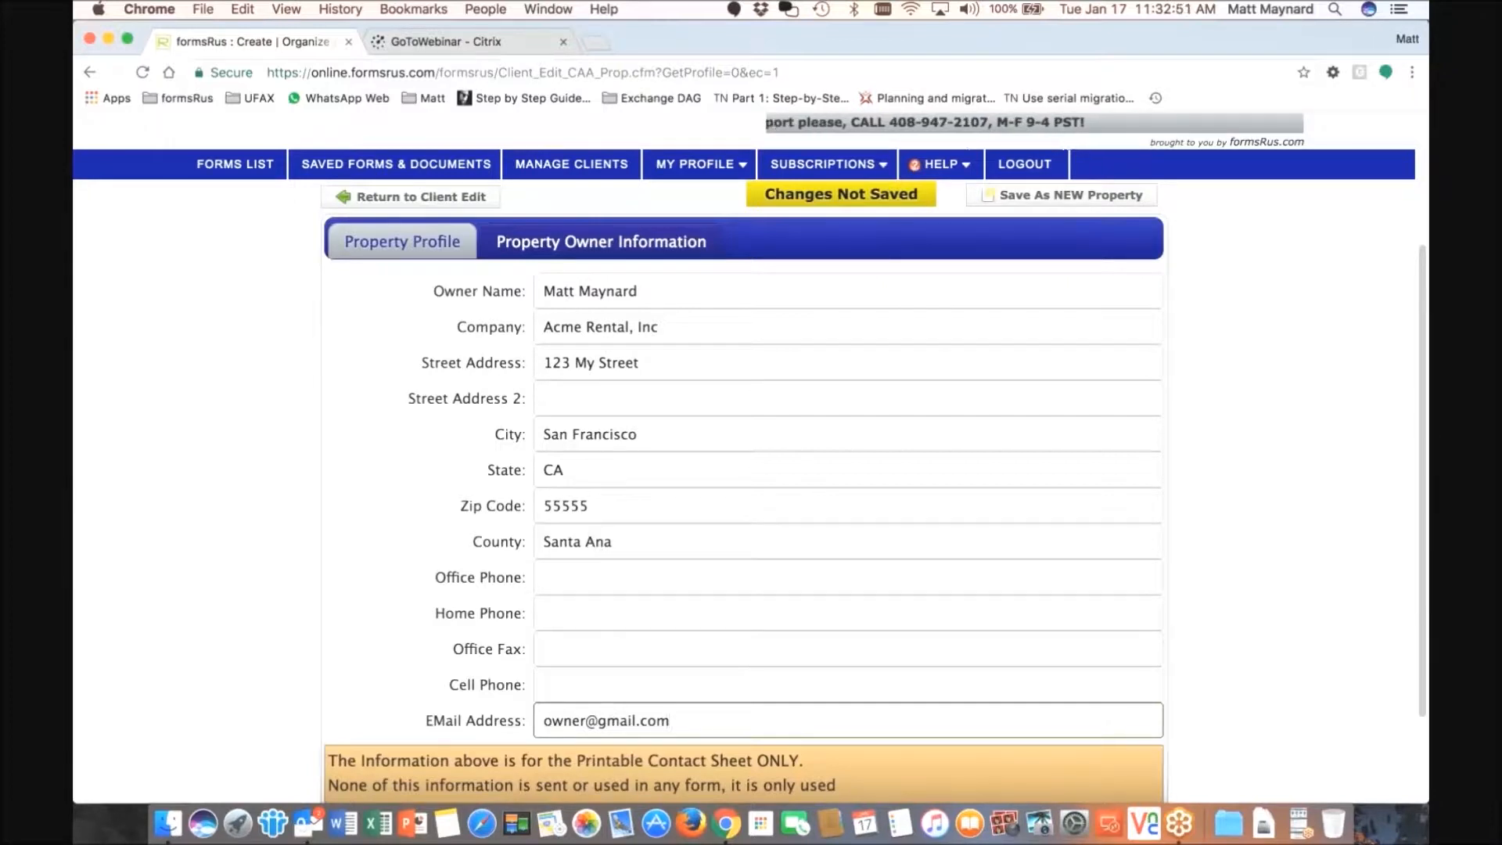
- Confirm the profile name '12345 CAA Drive' and save it as a new property
{"action": "left_click", "coordinate": [423, 246]}
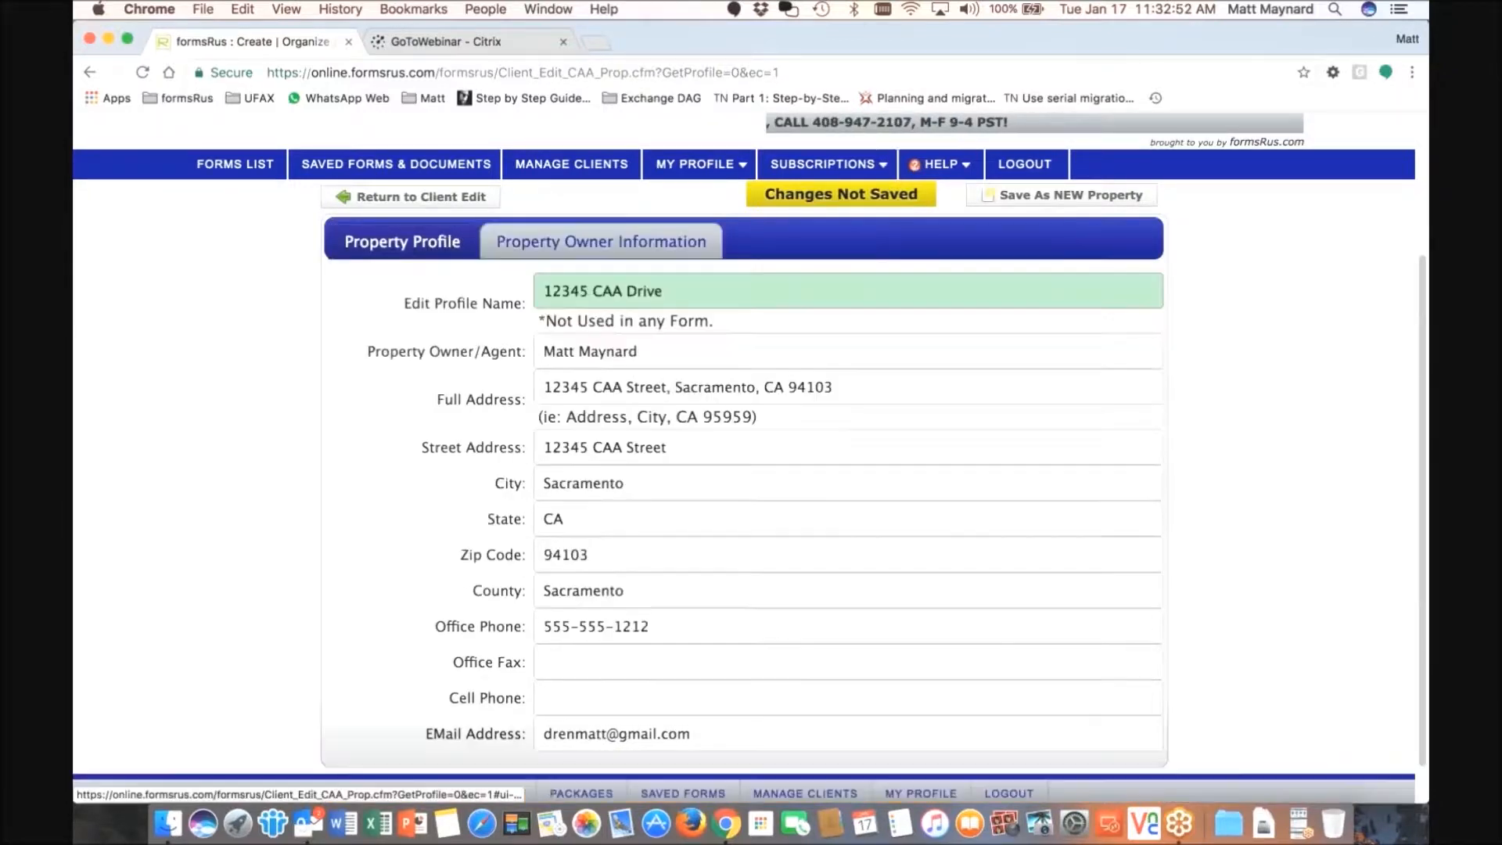
{"action": "left_click", "coordinate": [671, 287]}
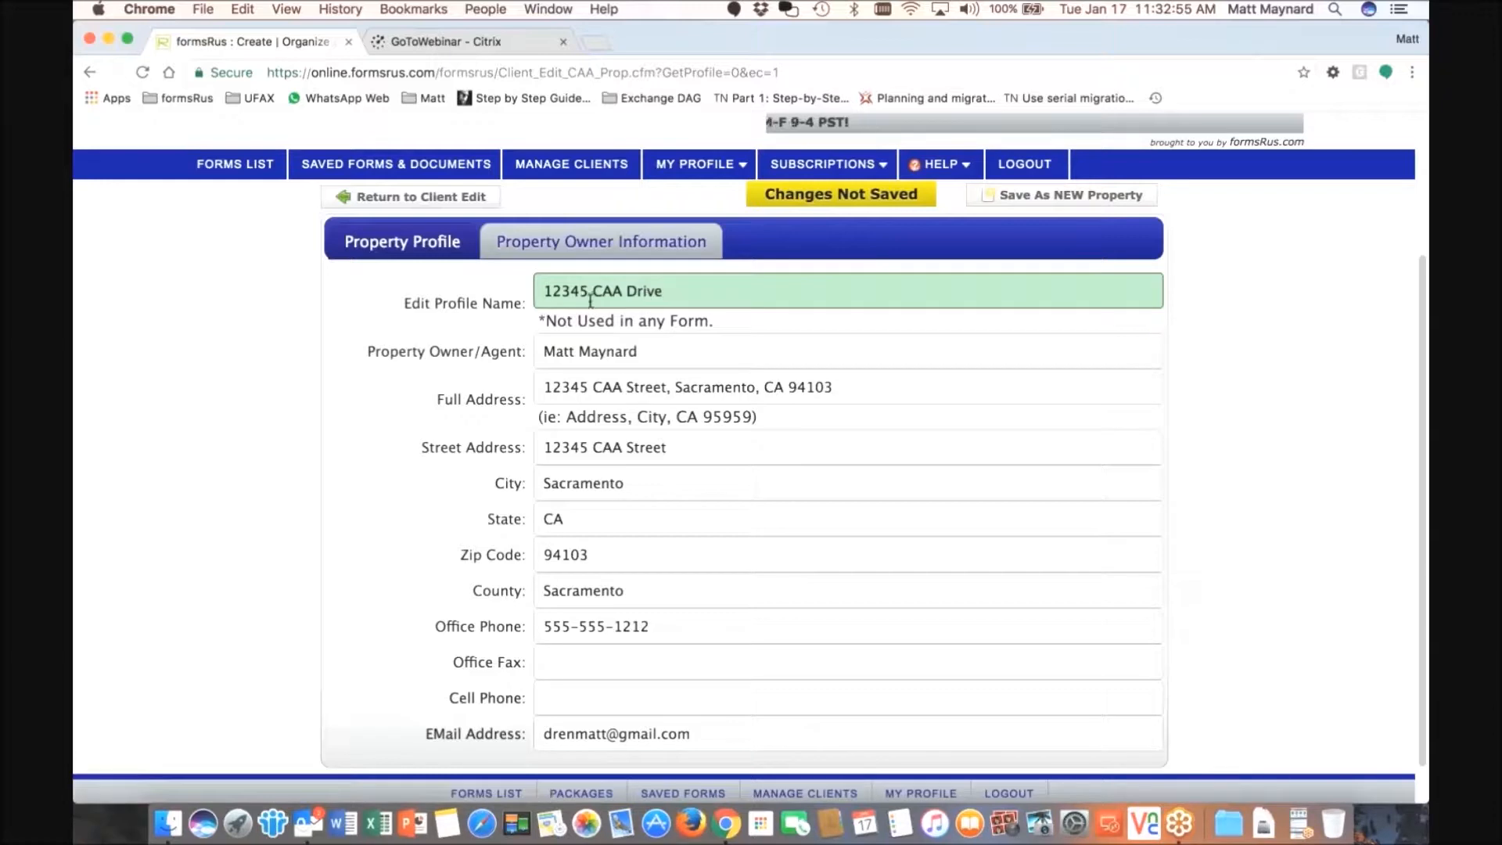
{"action": "mouse_move", "coordinate": [617, 295]}
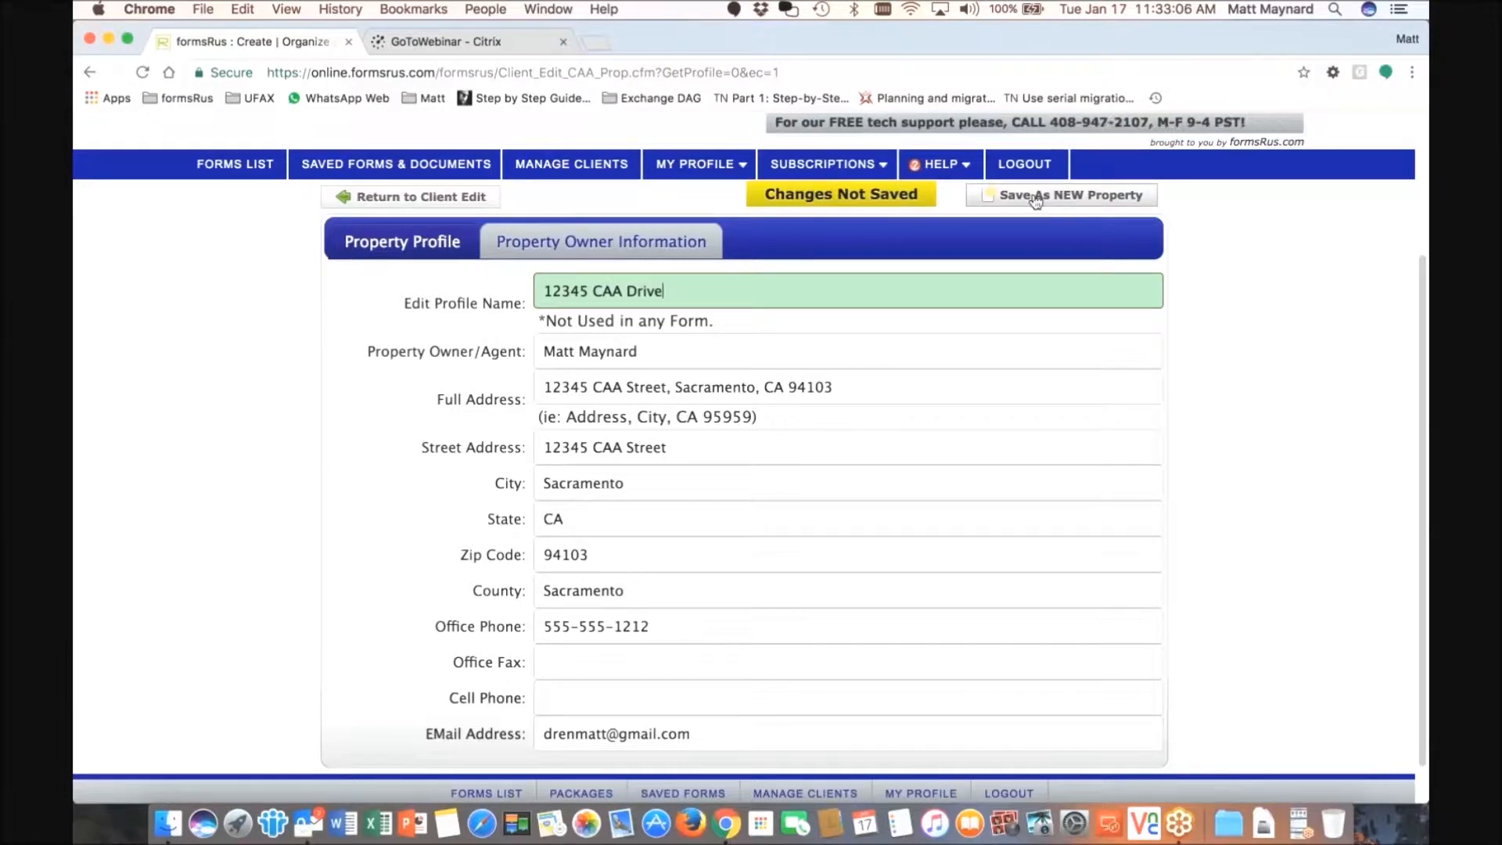
{"action": "scroll", "coordinate": [1017, 216], "scroll_direction": "up", "scroll_amount": 1}
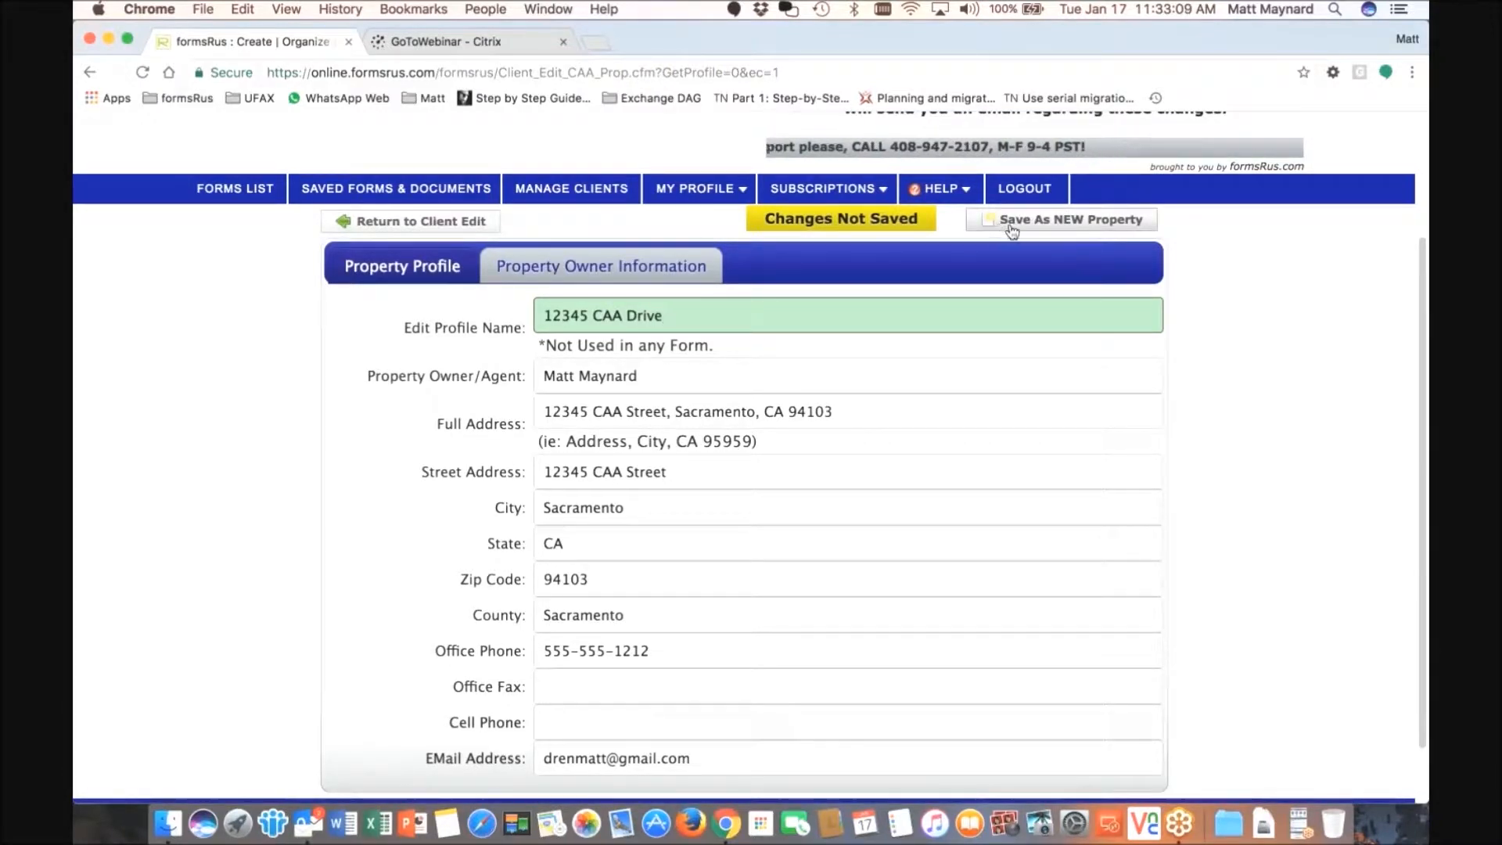
{"action": "left_click", "coordinate": [1003, 224]}
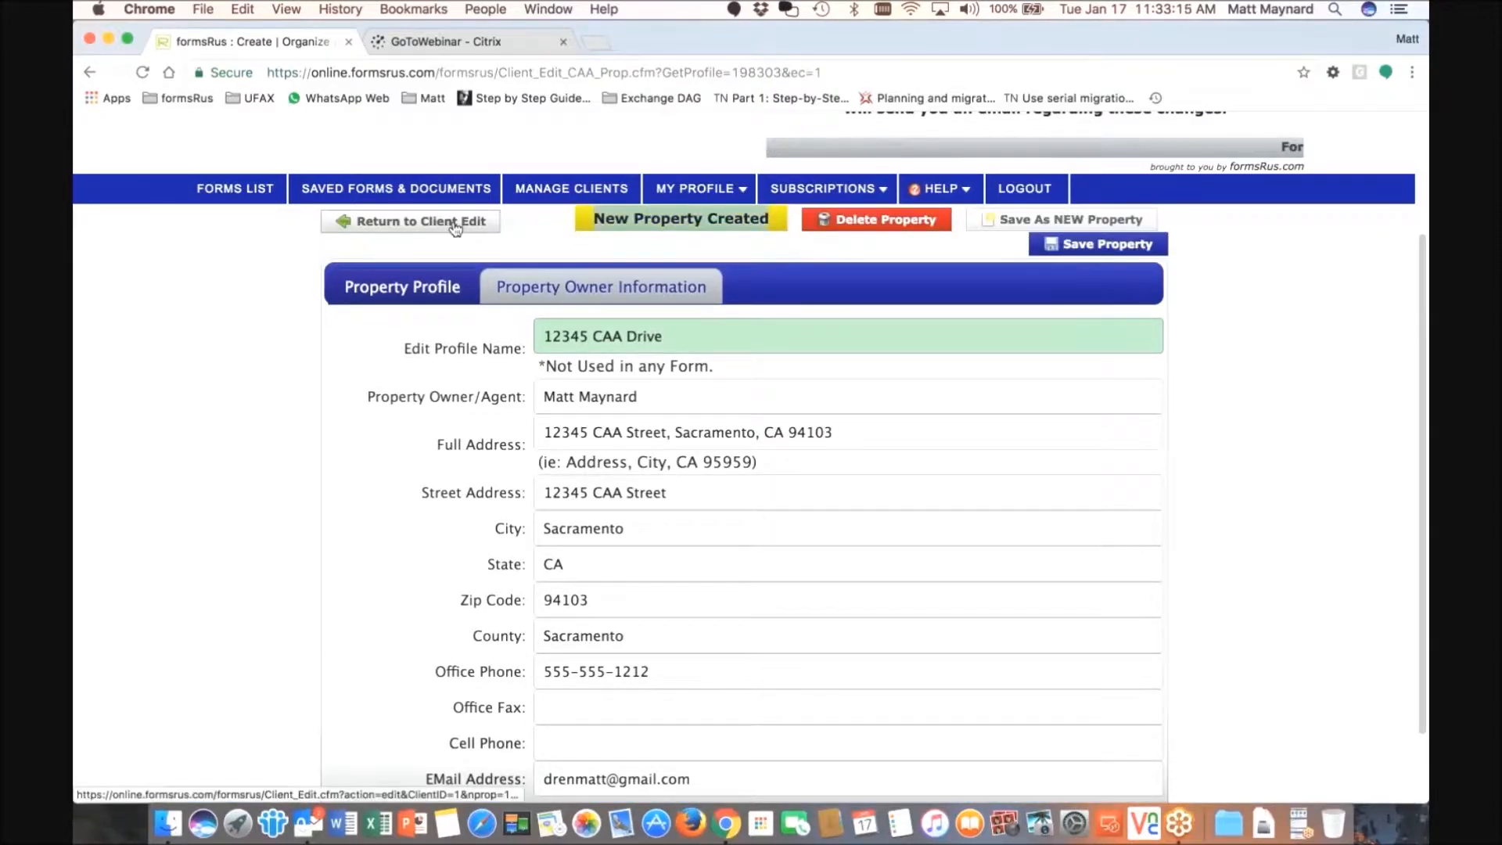
{"action": "left_click", "coordinate": [410, 225]}
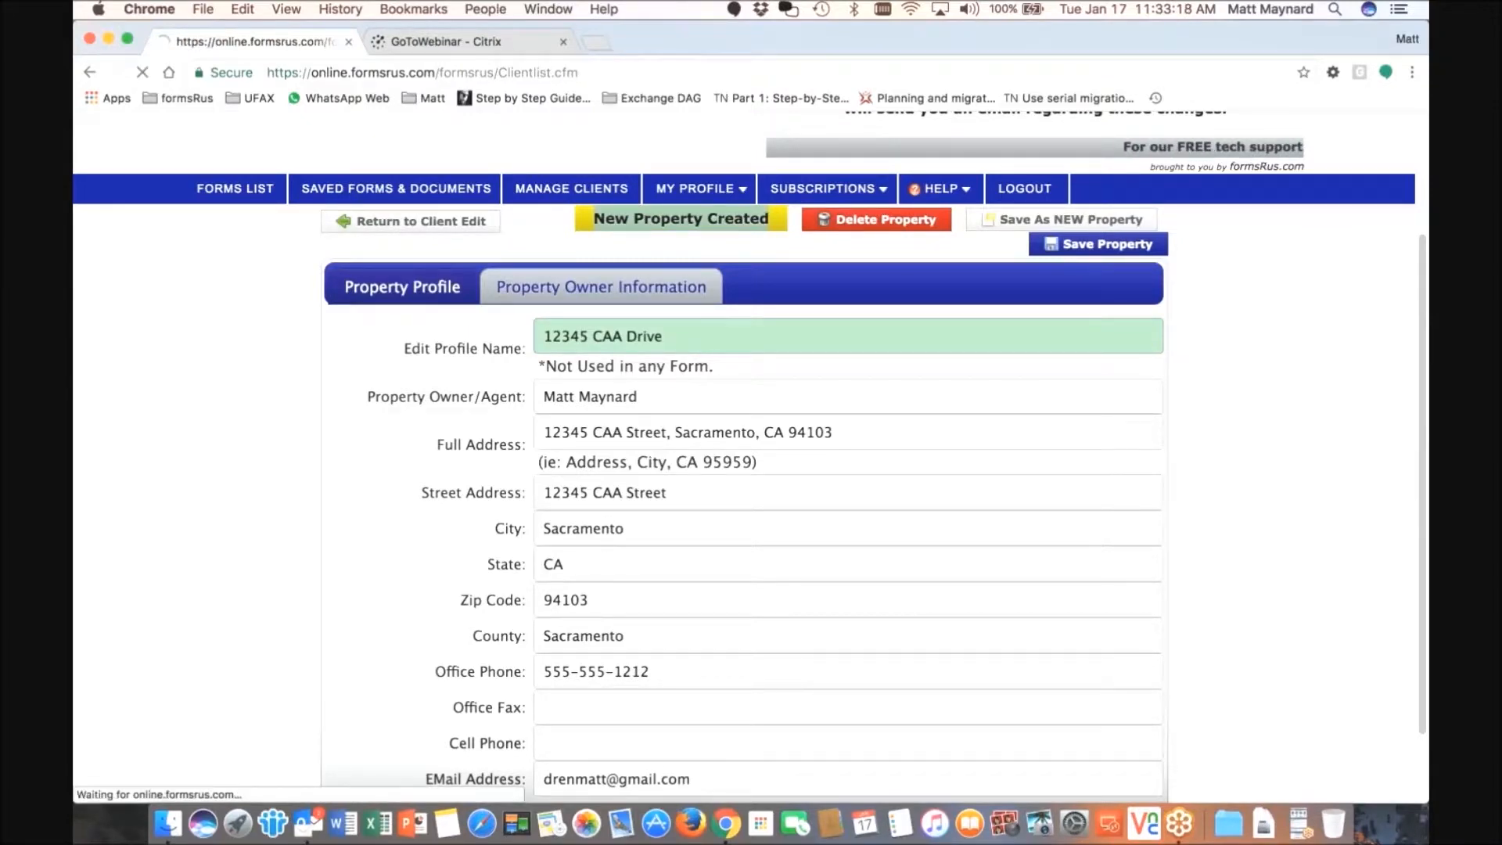
- Add a new client and select '12345 CAA Drive' as its property profile
{"action": "scroll", "coordinate": [548, 407], "scroll_direction": "down", "scroll_amount": 1}
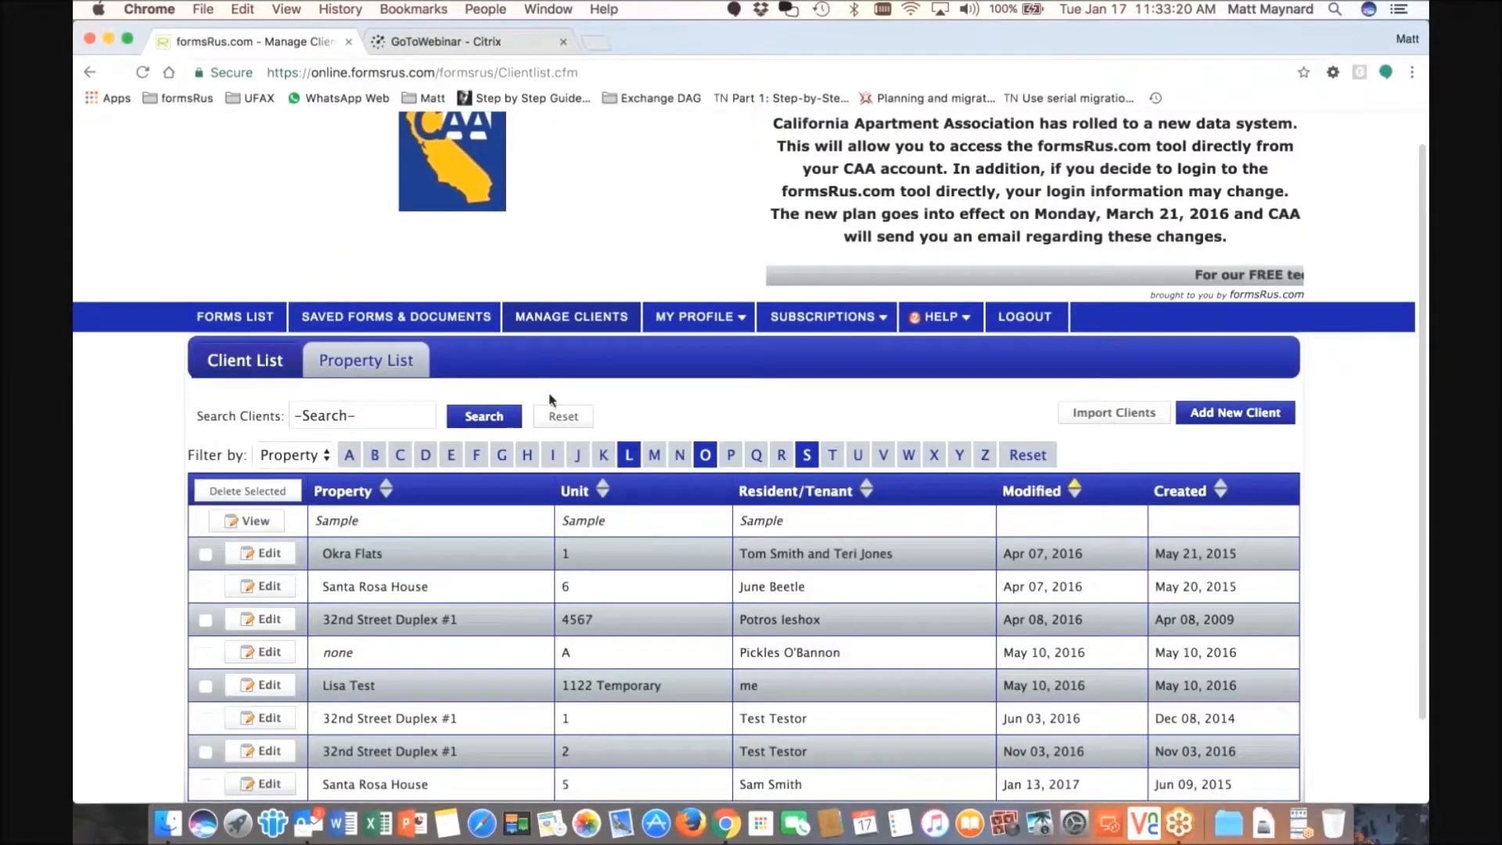
{"action": "left_click", "coordinate": [1242, 406]}
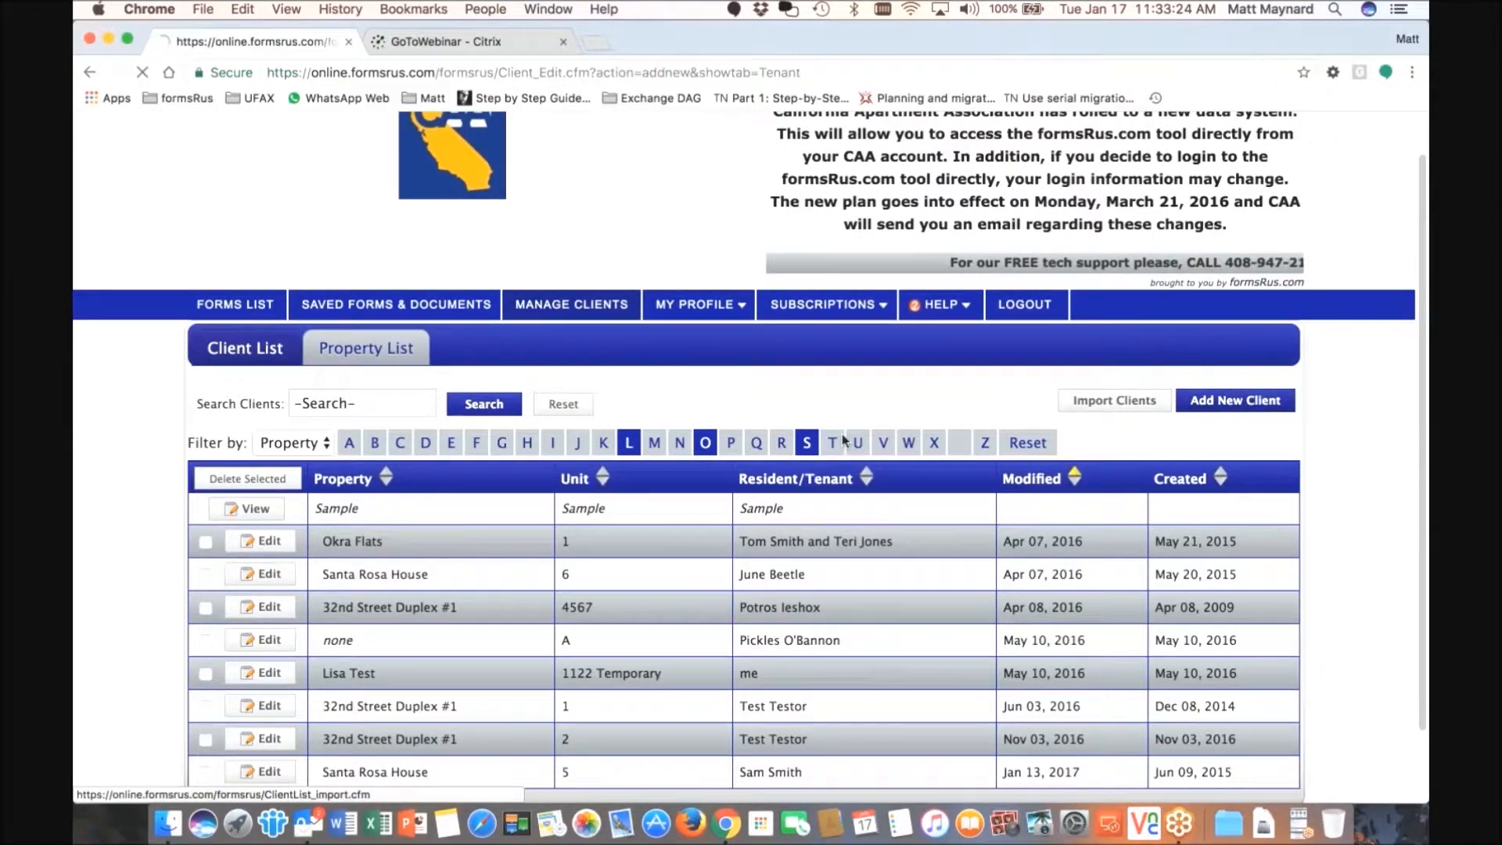
{"action": "scroll", "coordinate": [893, 438], "scroll_direction": "down", "scroll_amount": 3}
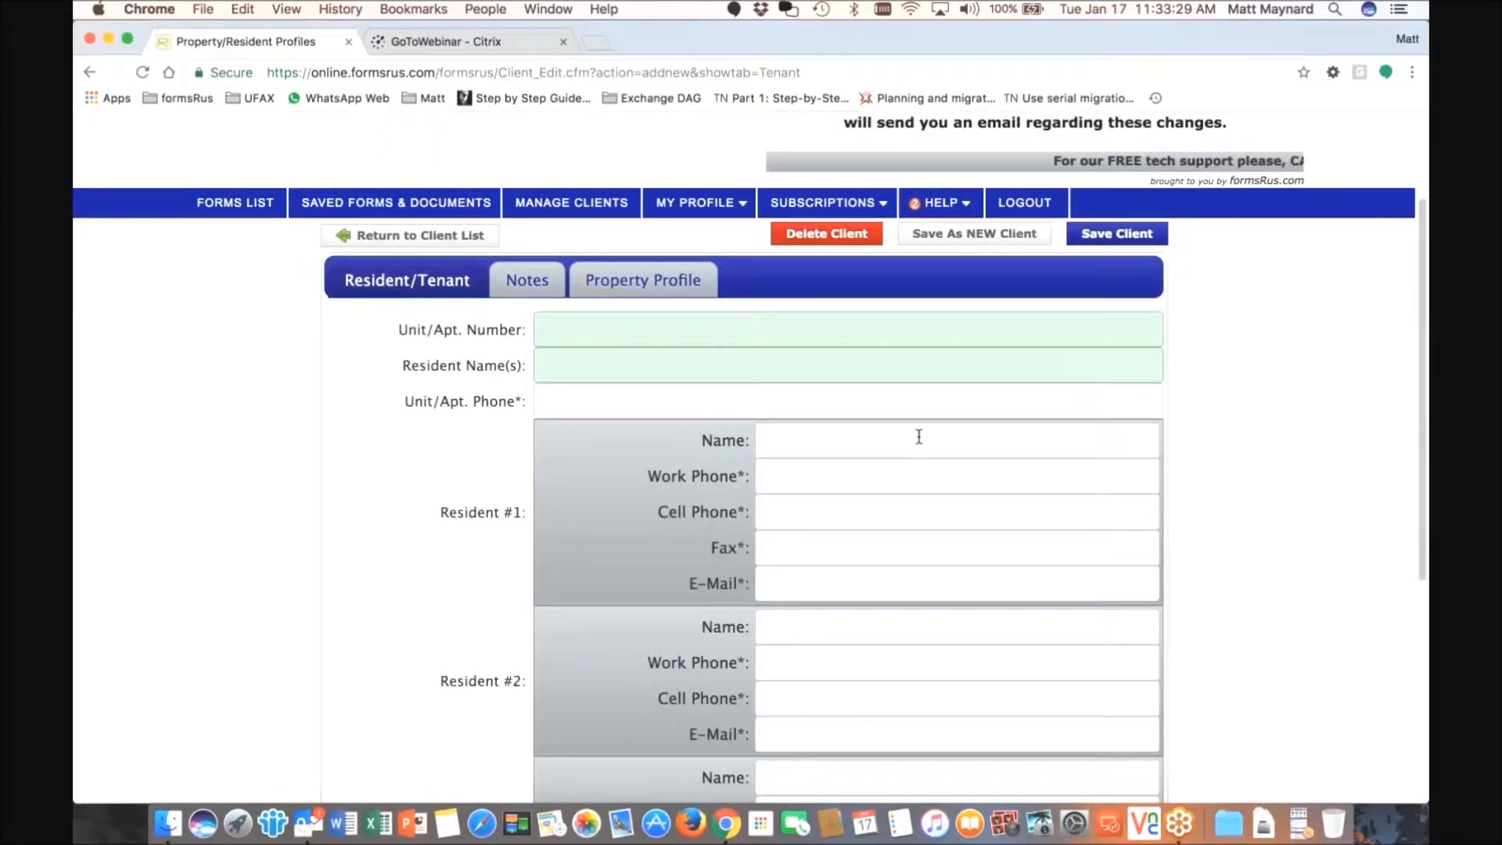
{"action": "left_click", "coordinate": [619, 283]}
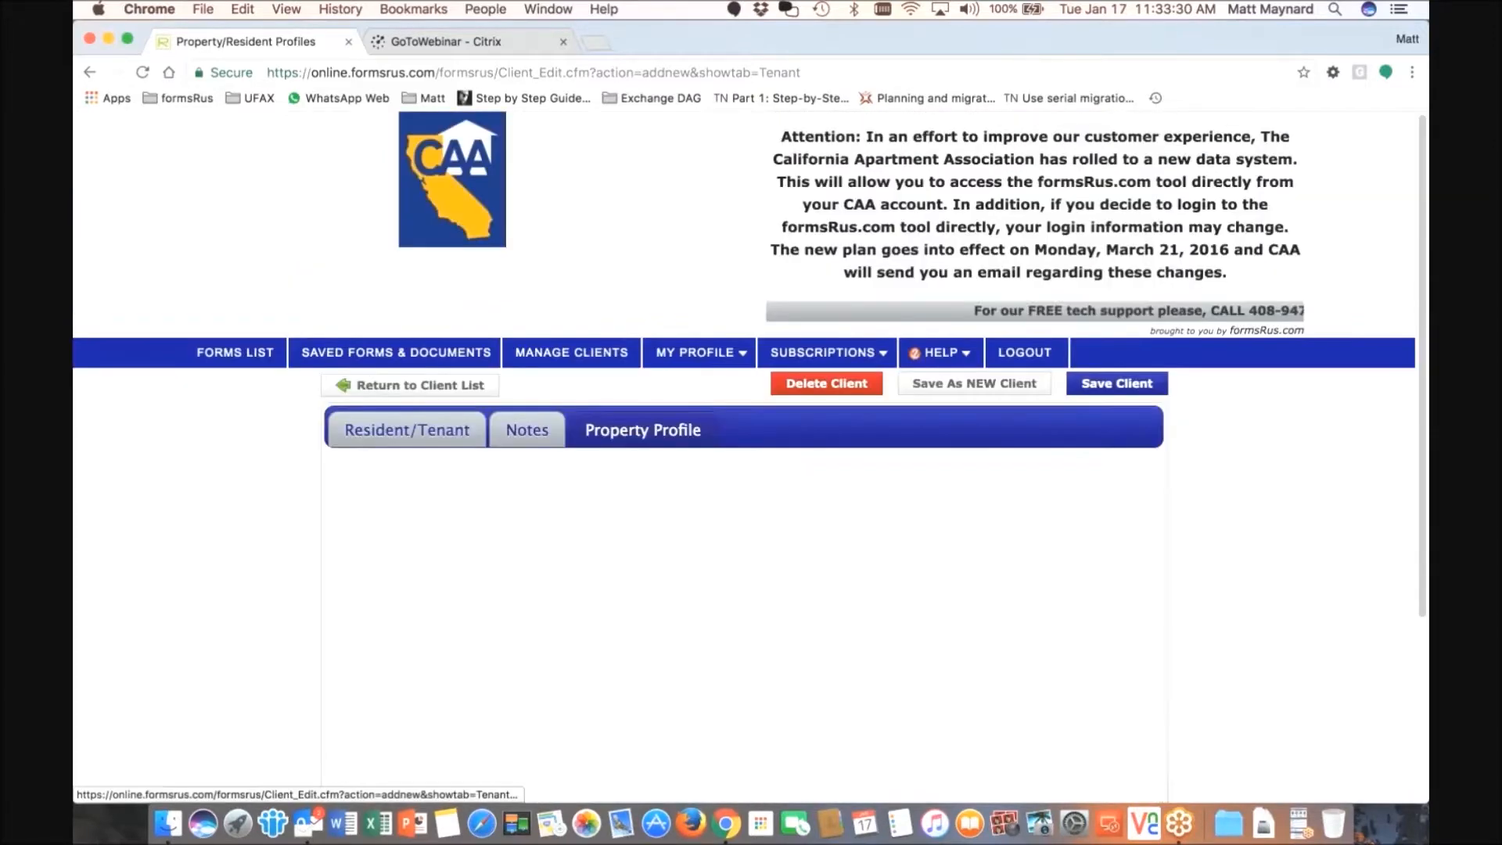
{"action": "scroll", "coordinate": [577, 388], "scroll_direction": "down", "scroll_amount": 3}
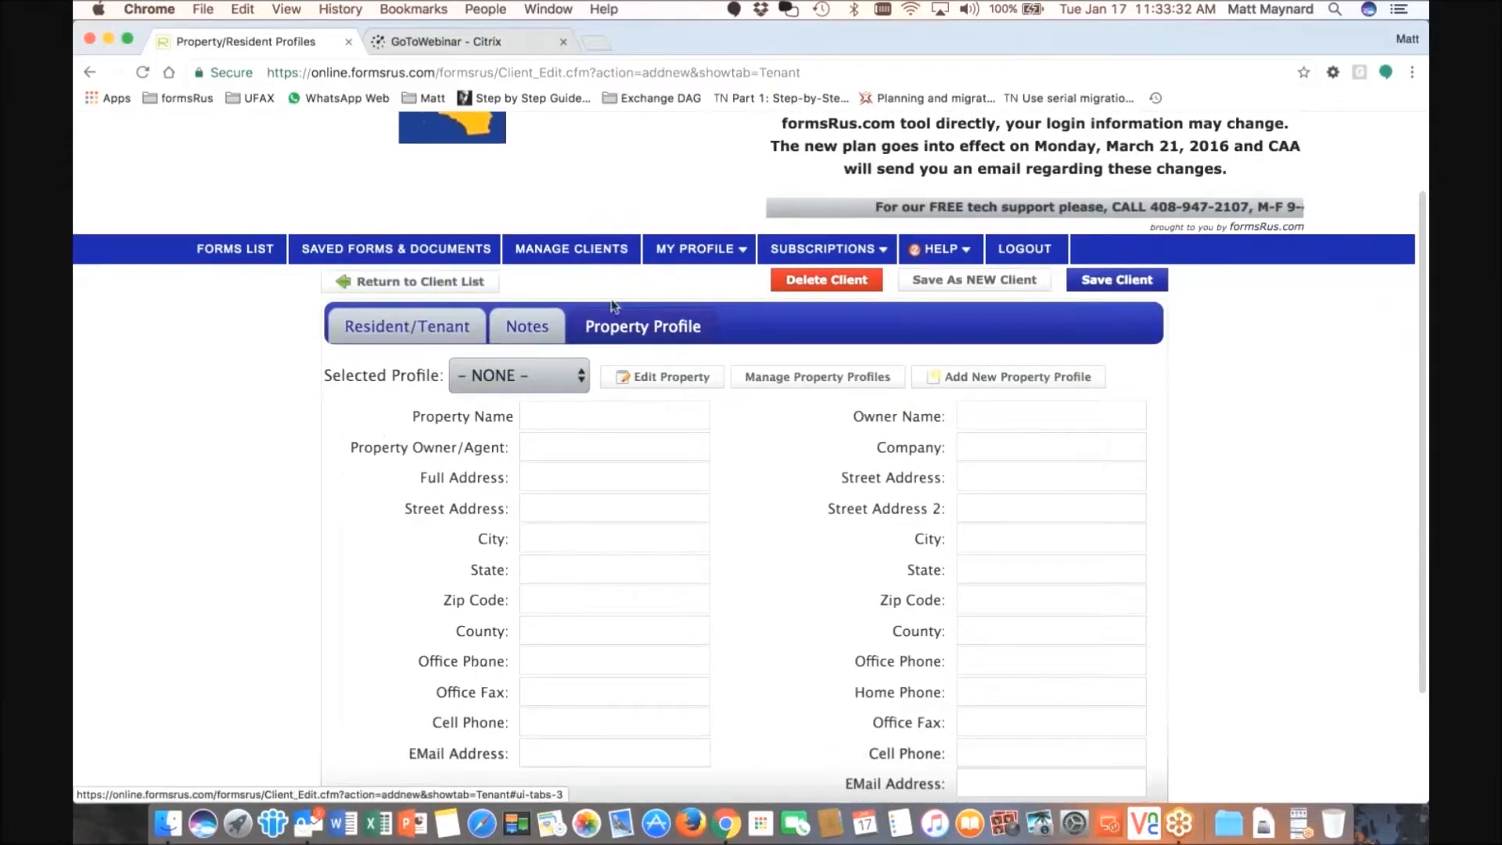
{"action": "left_click", "coordinate": [577, 389]}
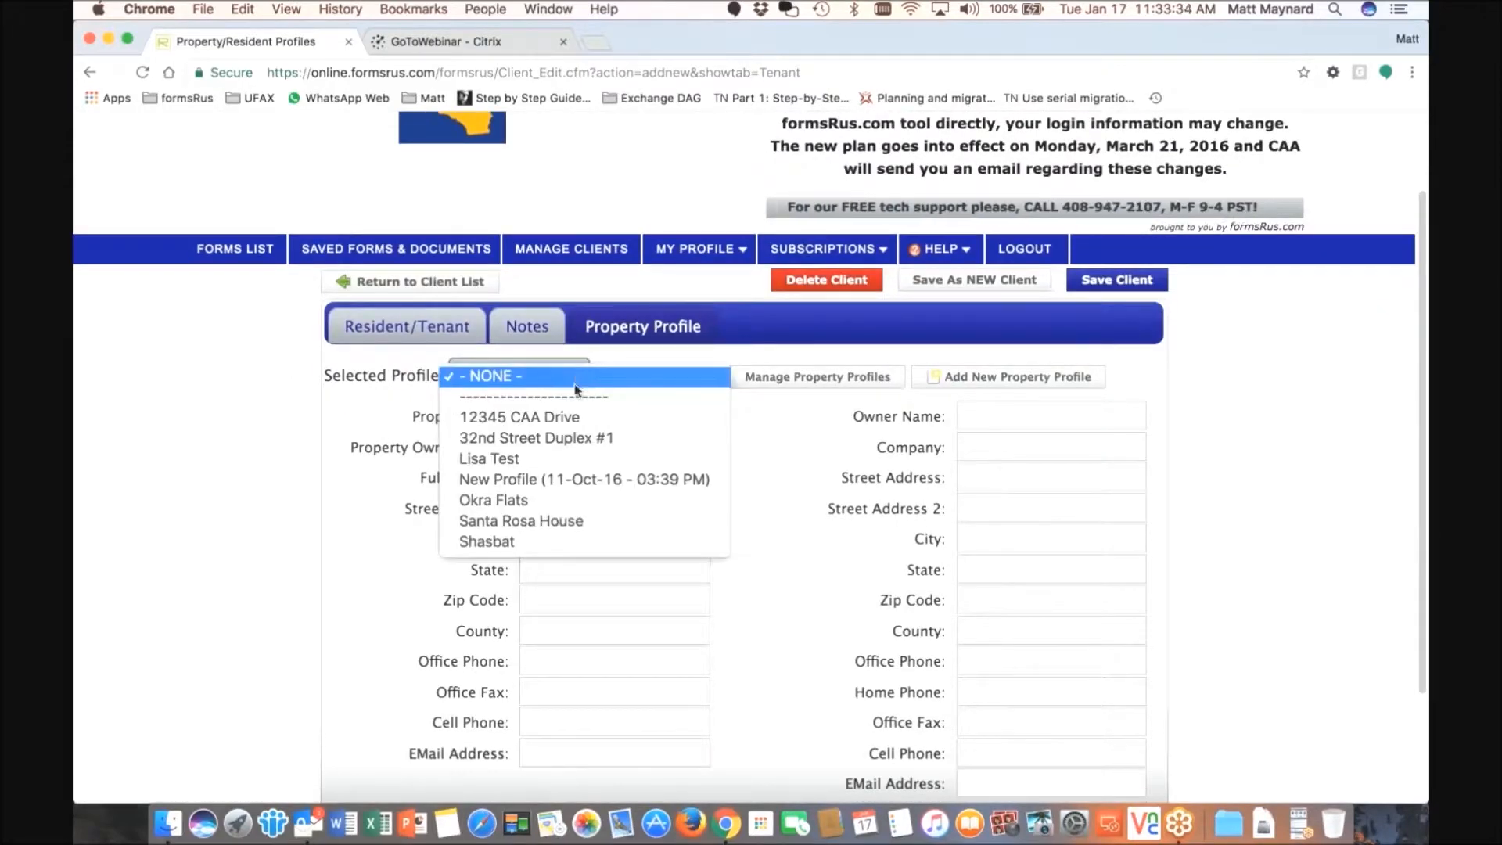
{"action": "left_click", "coordinate": [507, 420]}
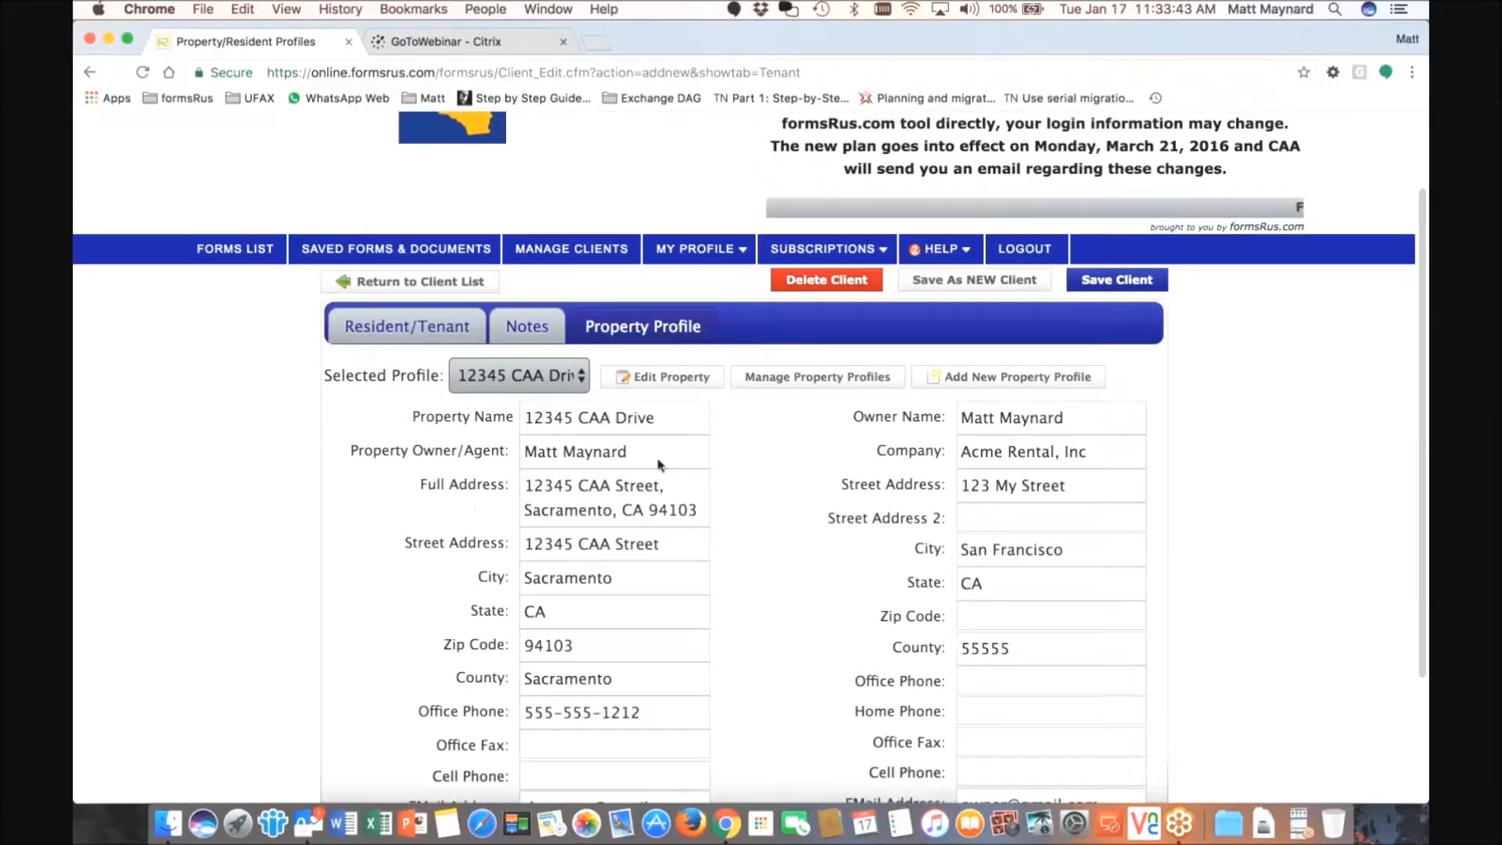
{"action": "scroll", "coordinate": [635, 532], "scroll_direction": "down", "scroll_amount": 3}
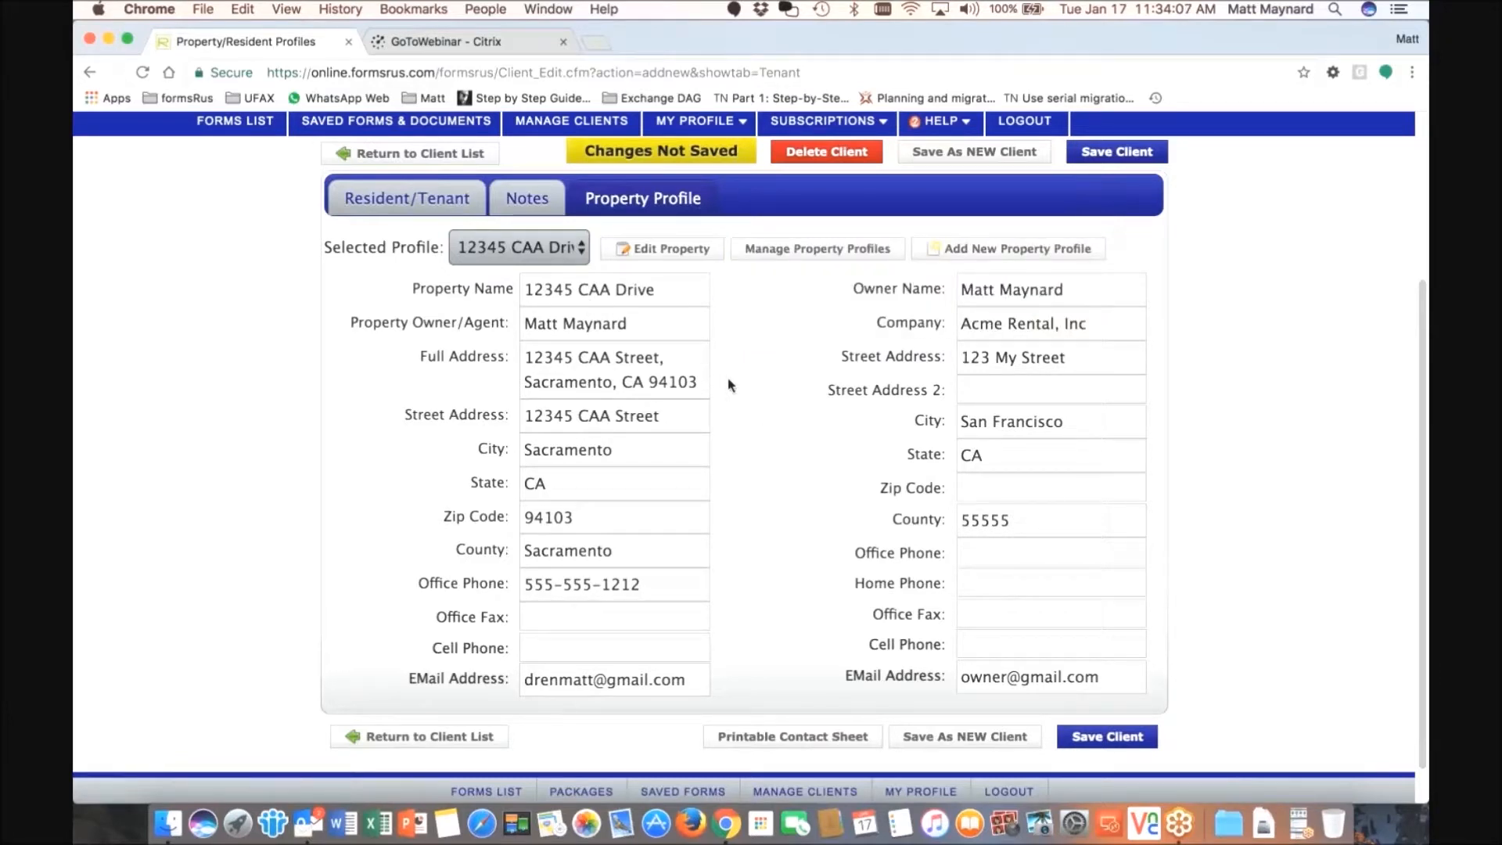
- Enter unit 1A and the household's combined resident names on the Resident/Tenant tab
{"action": "left_click", "coordinate": [399, 202]}
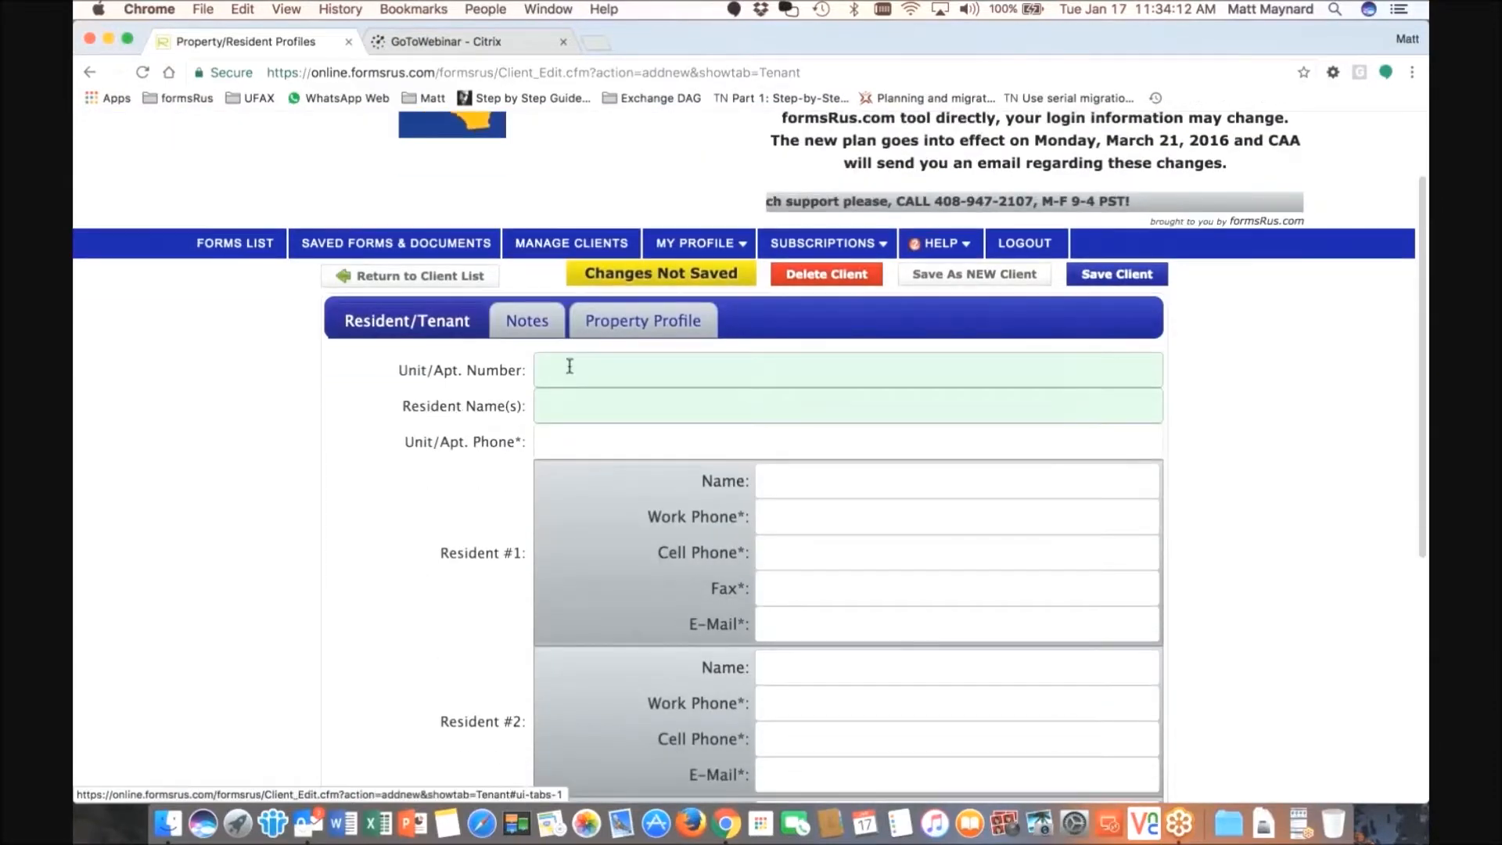
{"action": "type", "text": "1A"}
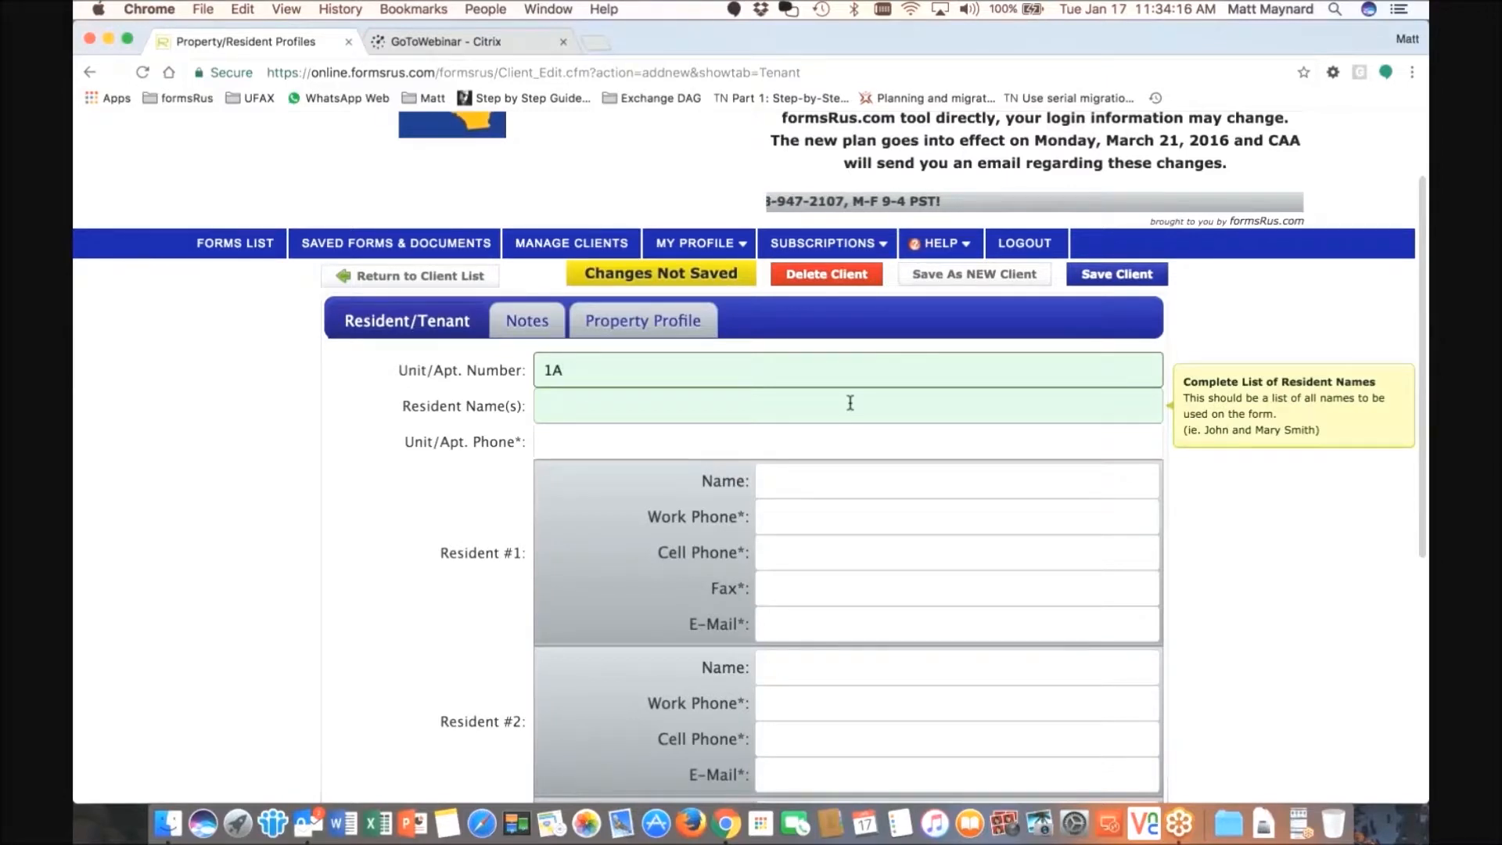
{"action": "left_click", "coordinate": [689, 407]}
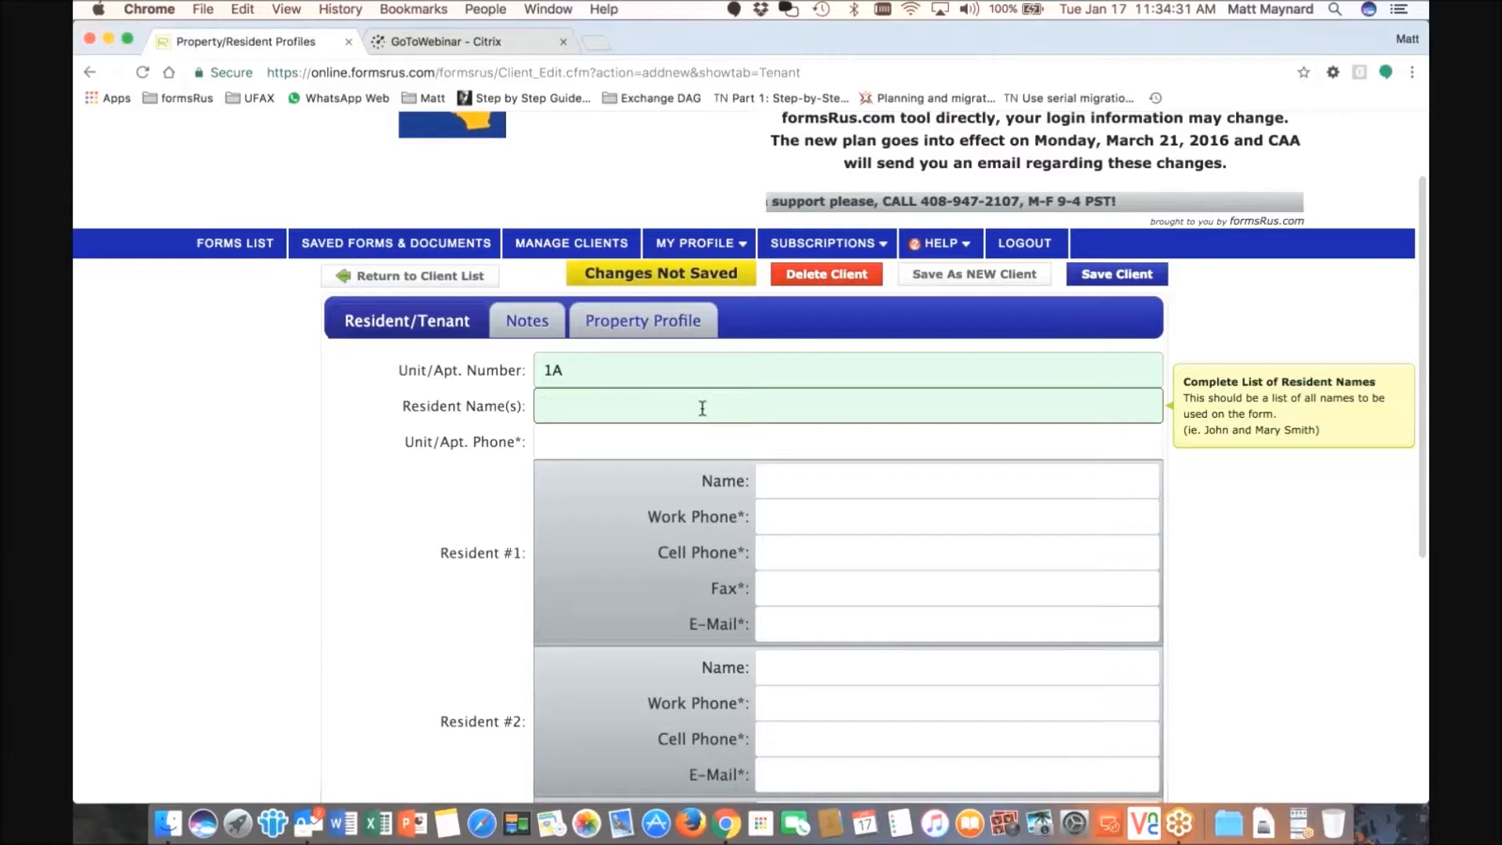
{"action": "left_click", "coordinate": [589, 379]}
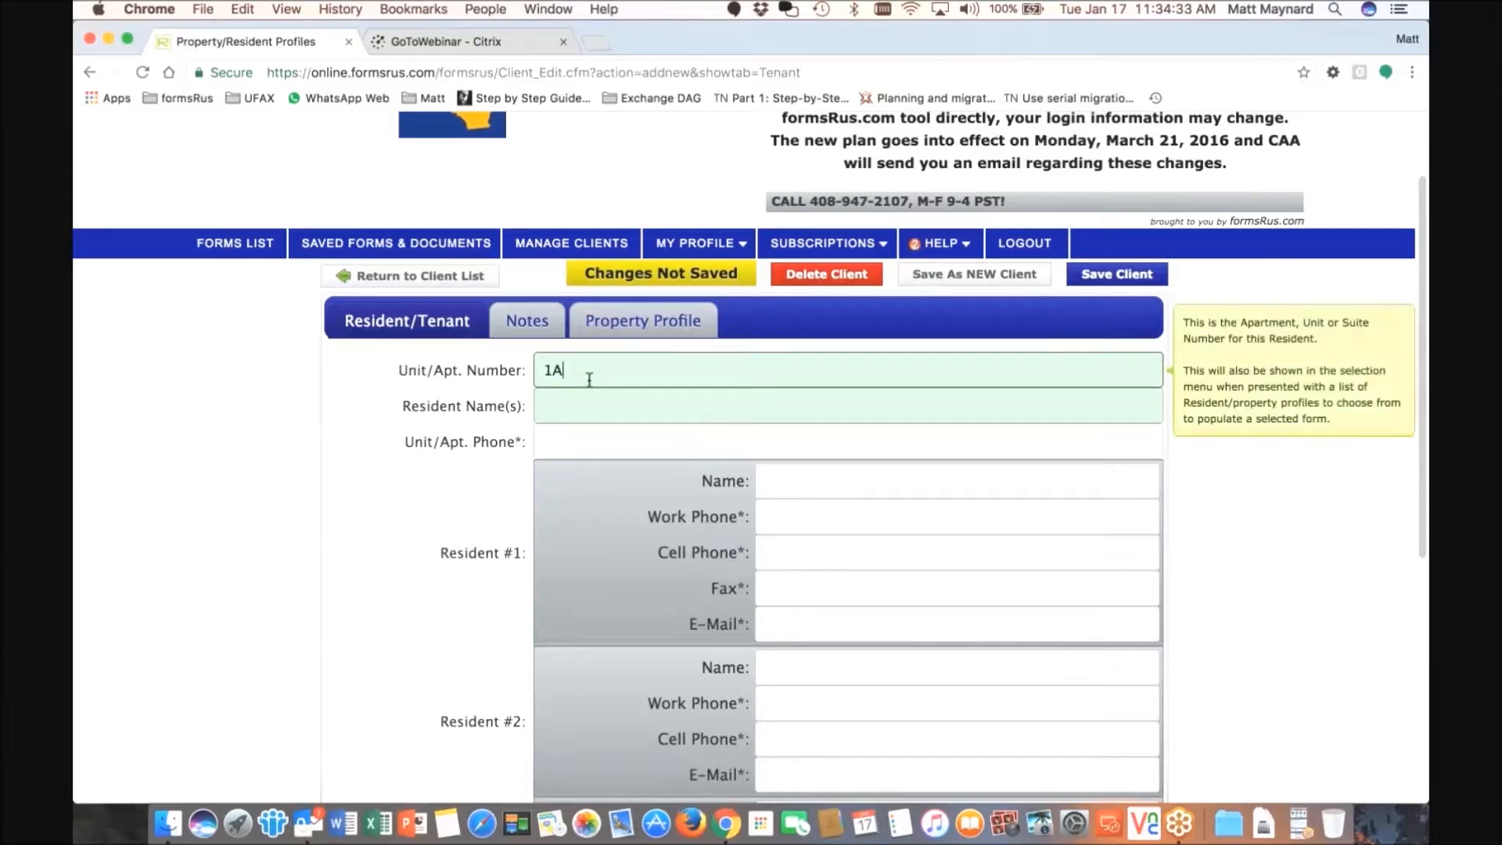
{"action": "left_click", "coordinate": [589, 410]}
{"action": "mouse_move", "coordinate": [853, 423]}
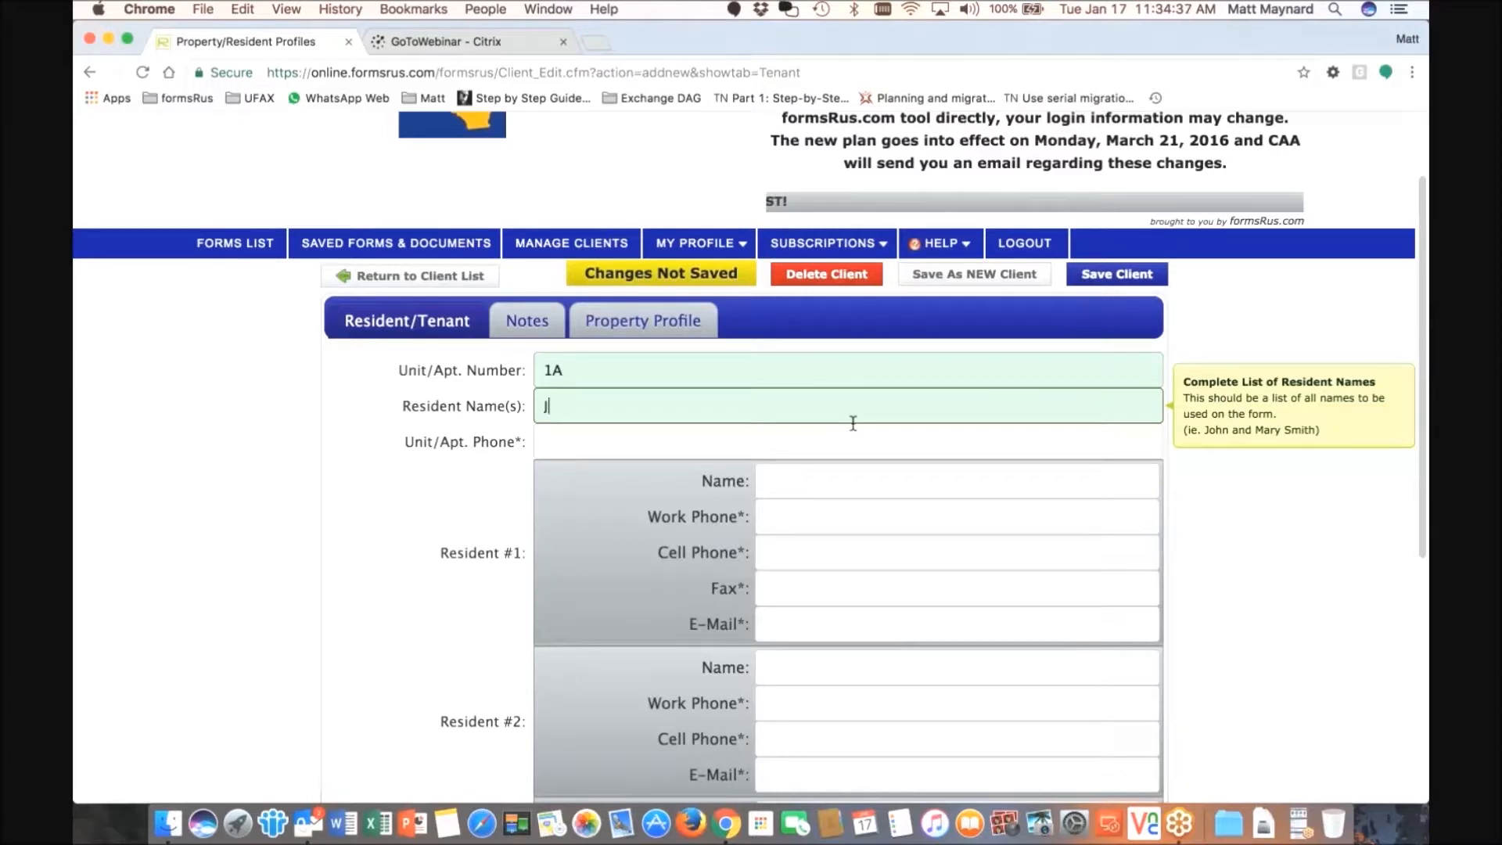
{"action": "type", "text": "Jim and Jill Smith"}
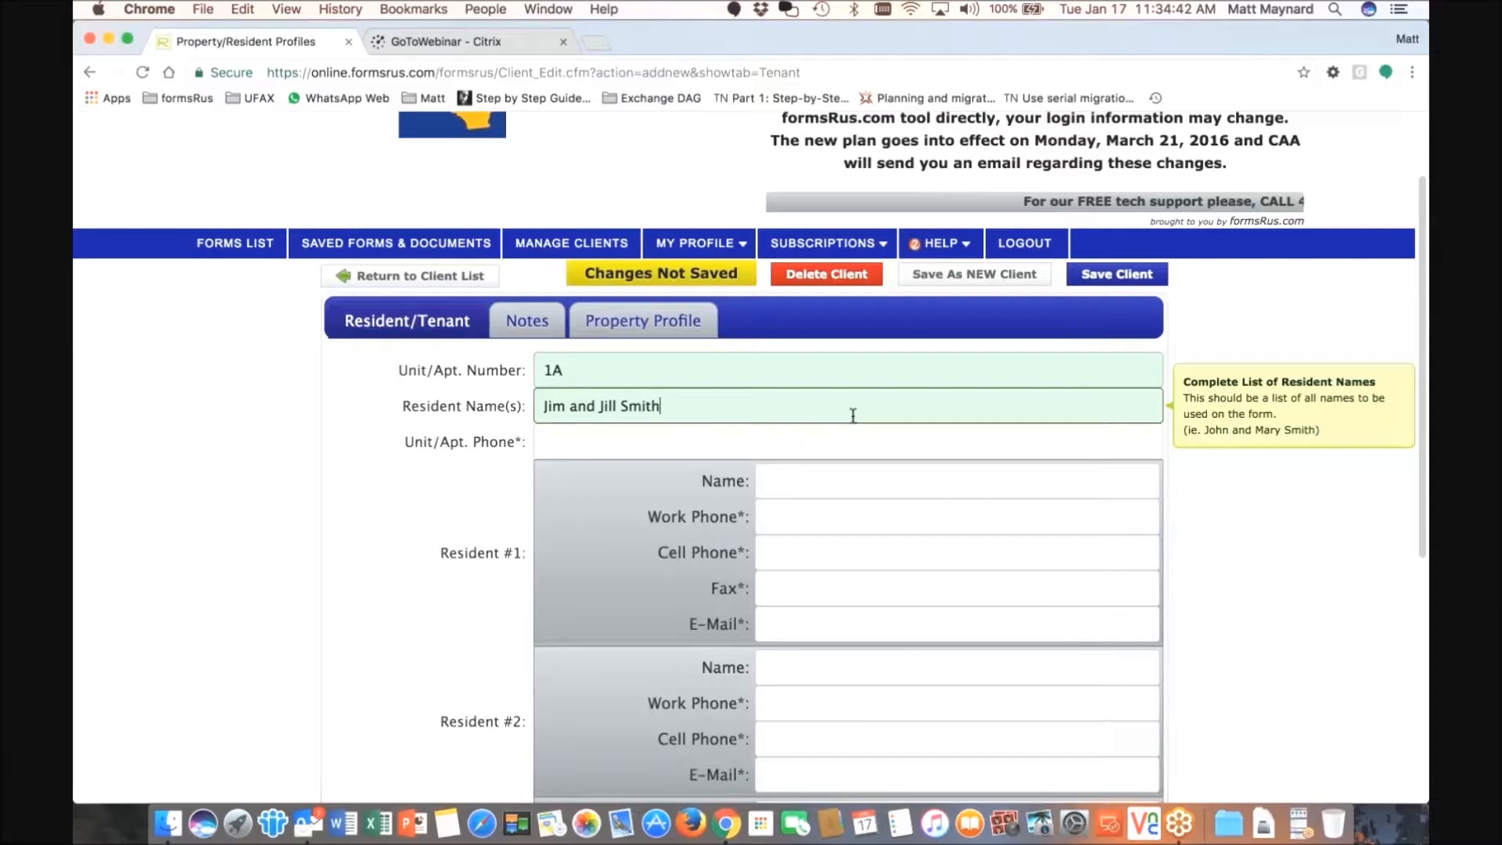
{"action": "scroll", "coordinate": [853, 414], "scroll_direction": "down", "scroll_amount": 1}
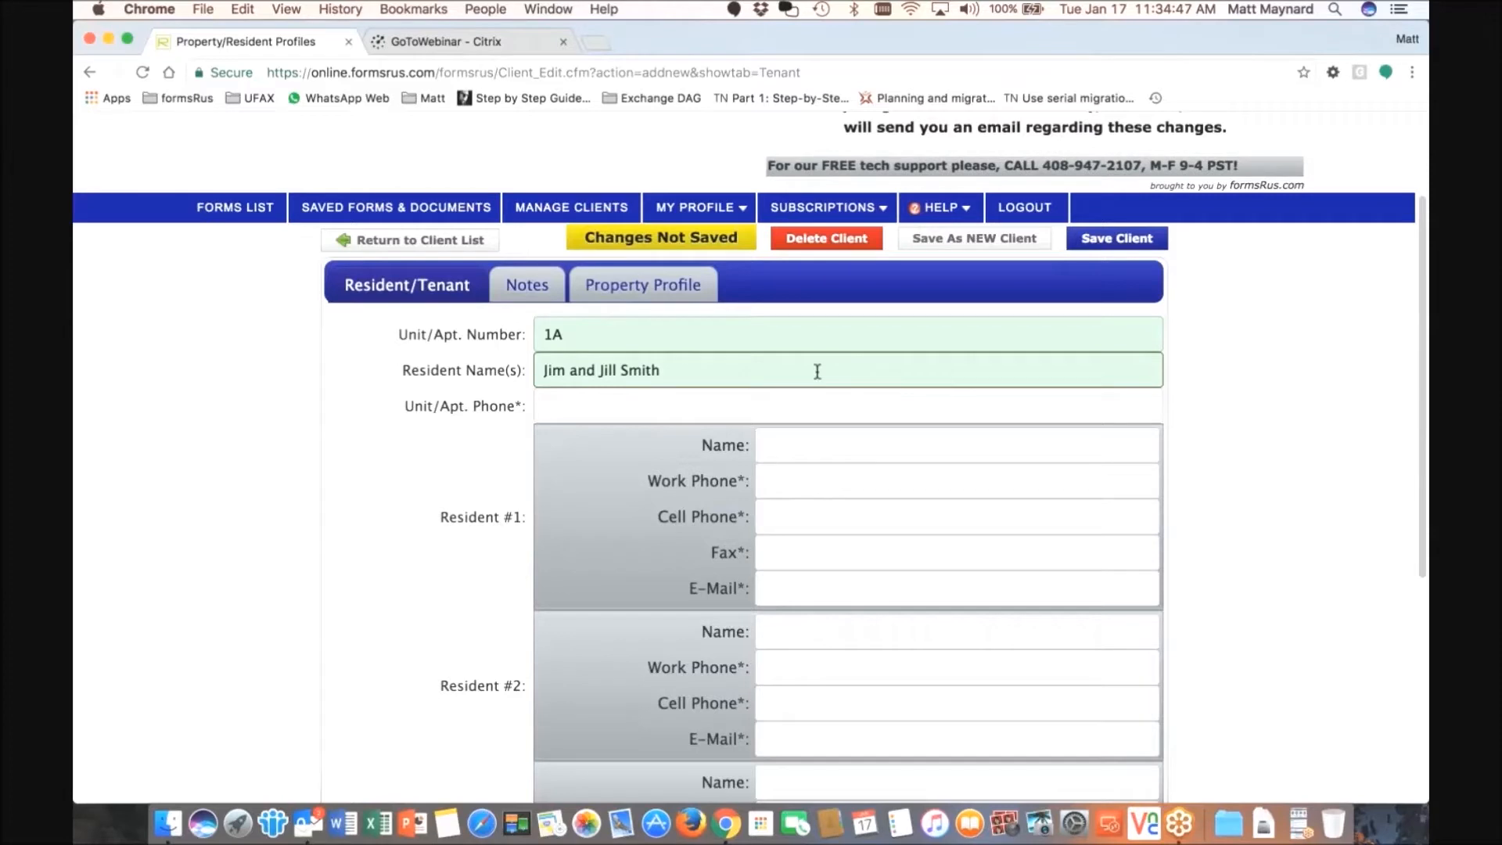
- Enter Resident #1's name and begin their e-mail address
{"action": "left_click", "coordinate": [1093, 461]}
{"action": "type", "text": "Jim Smith"}
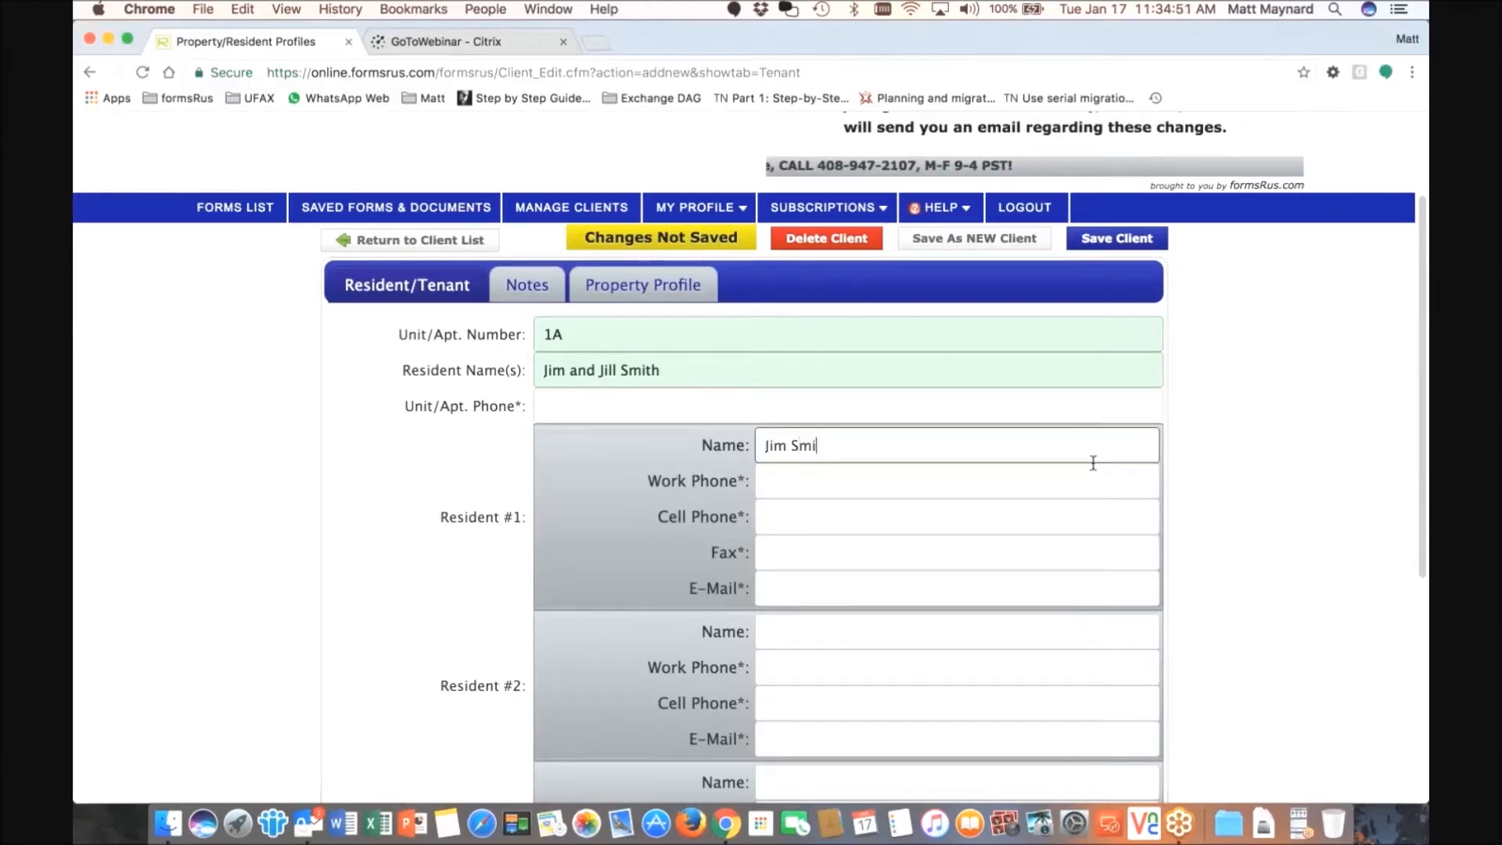
{"action": "left_click", "coordinate": [881, 585]}
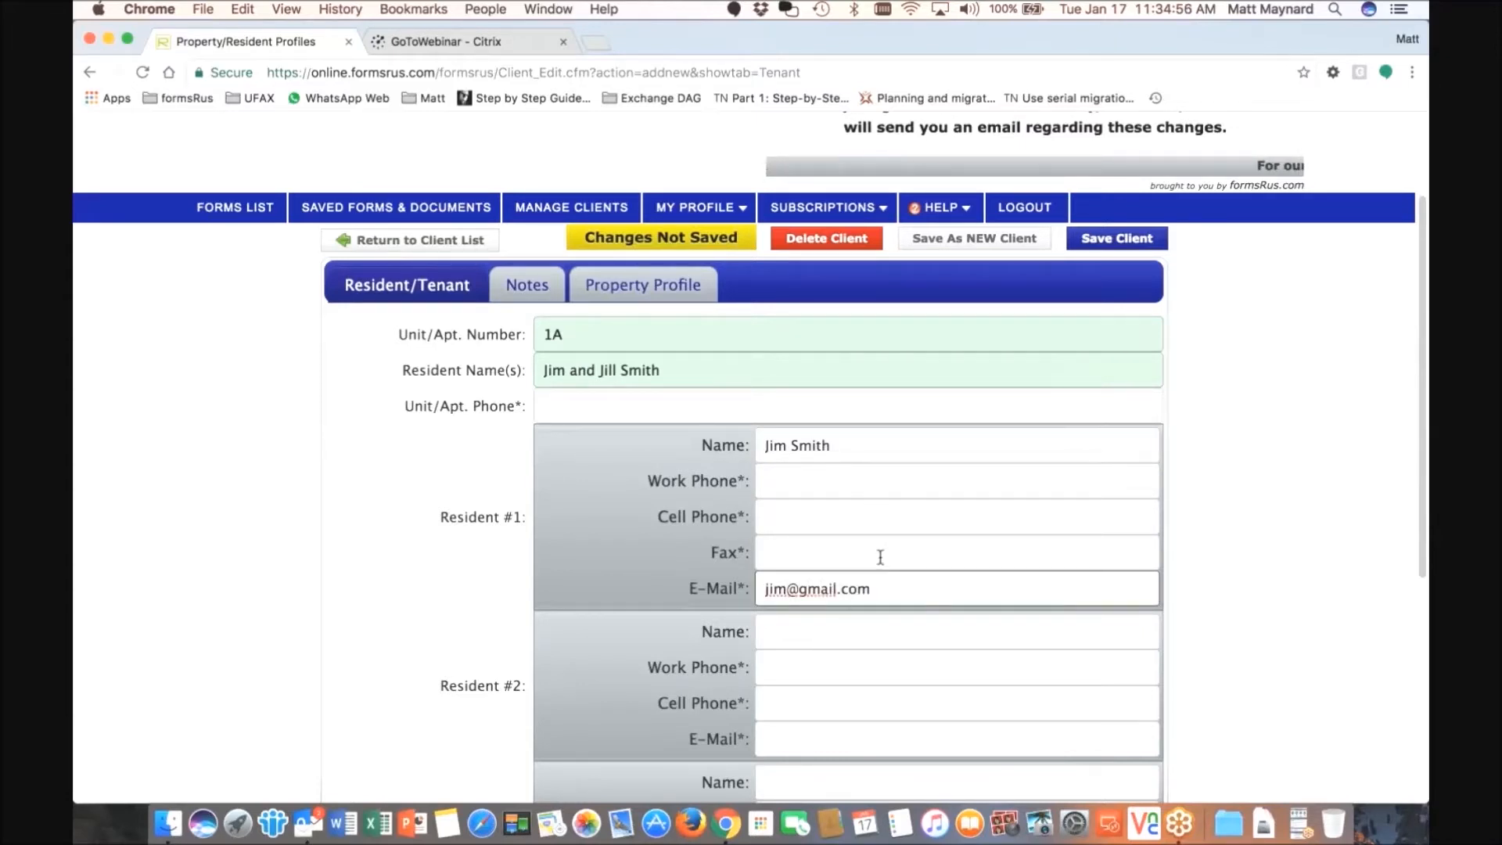
{"action": "scroll", "coordinate": [878, 554], "scroll_direction": "down", "scroll_amount": 2}
- Fill in Resident #1's work phone, cell phone and fax numbers
{"action": "left_click", "coordinate": [865, 432]}
{"action": "type", "text": "614-555-1212"}
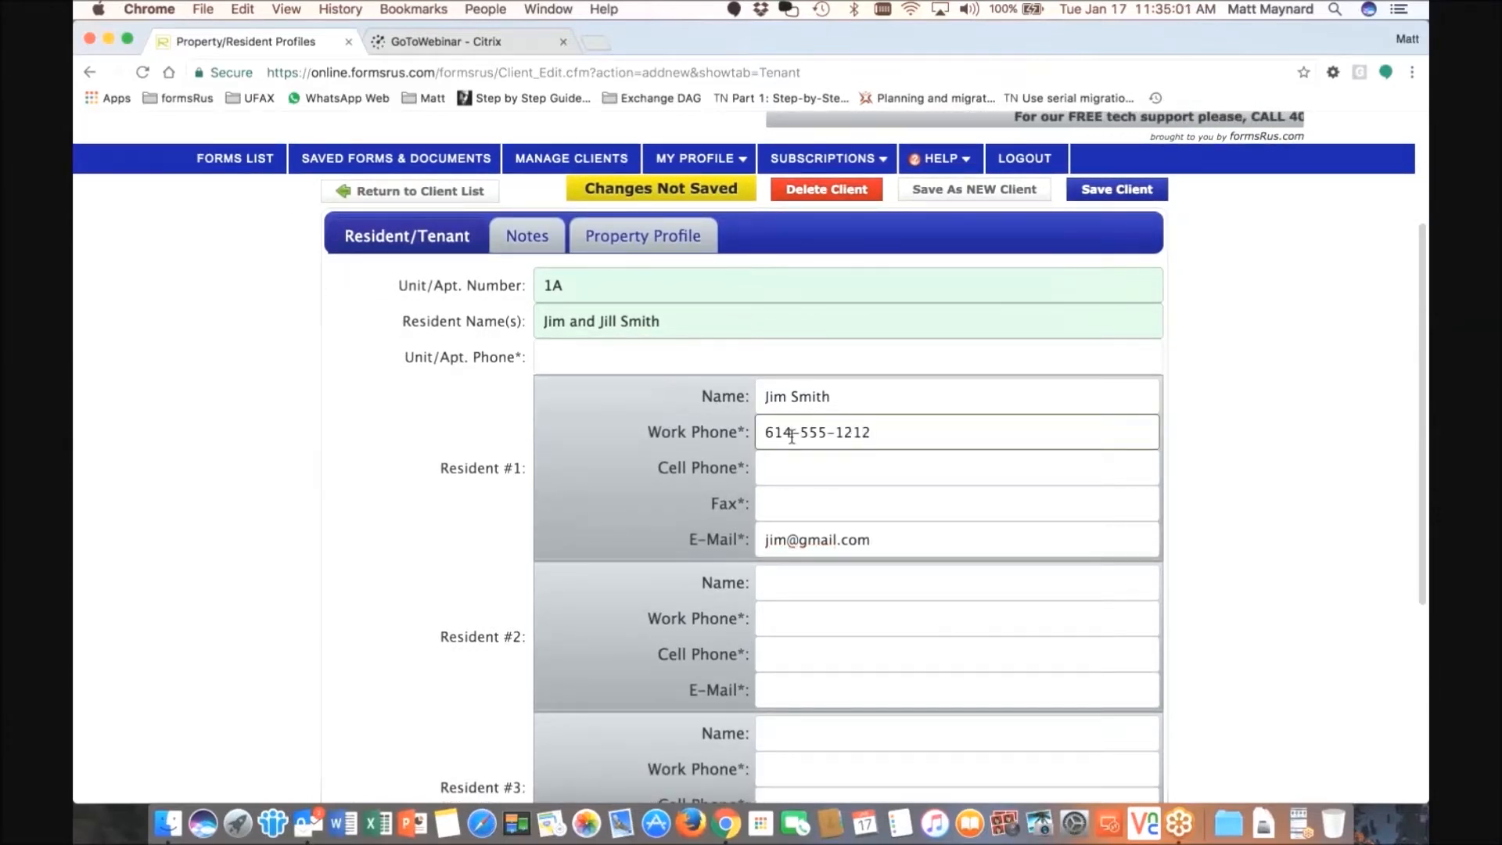
{"action": "left_click", "coordinate": [794, 477]}
{"action": "type", "text": "555-123-4567"}
{"action": "key", "text": "Tab"}
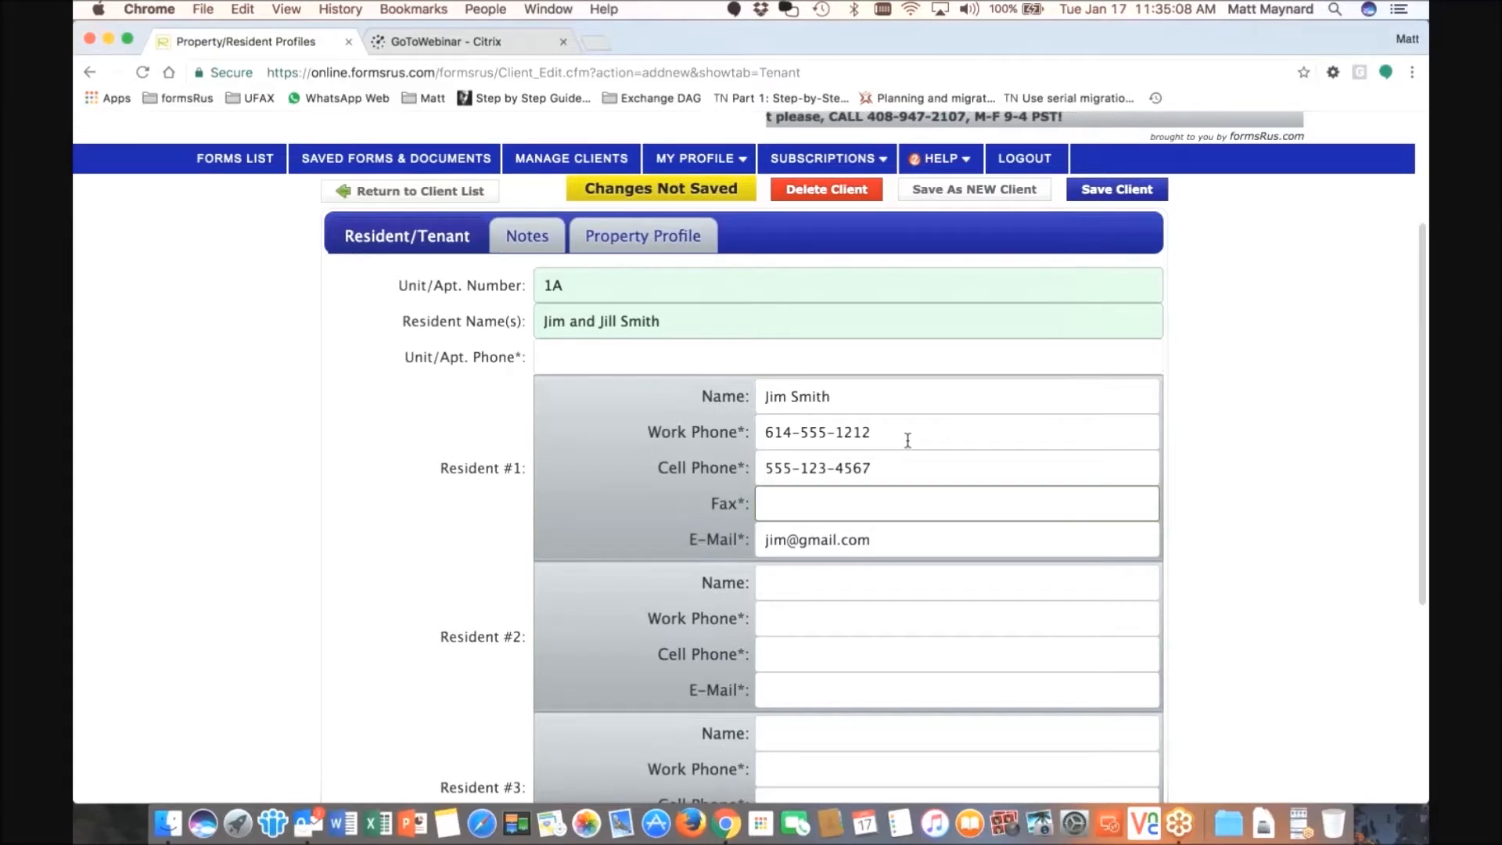
{"action": "type", "text": "123"}
{"action": "key", "text": "BackSpace"}
{"action": "key", "text": "BackSpace"}
{"action": "key", "text": "BackSpace"}
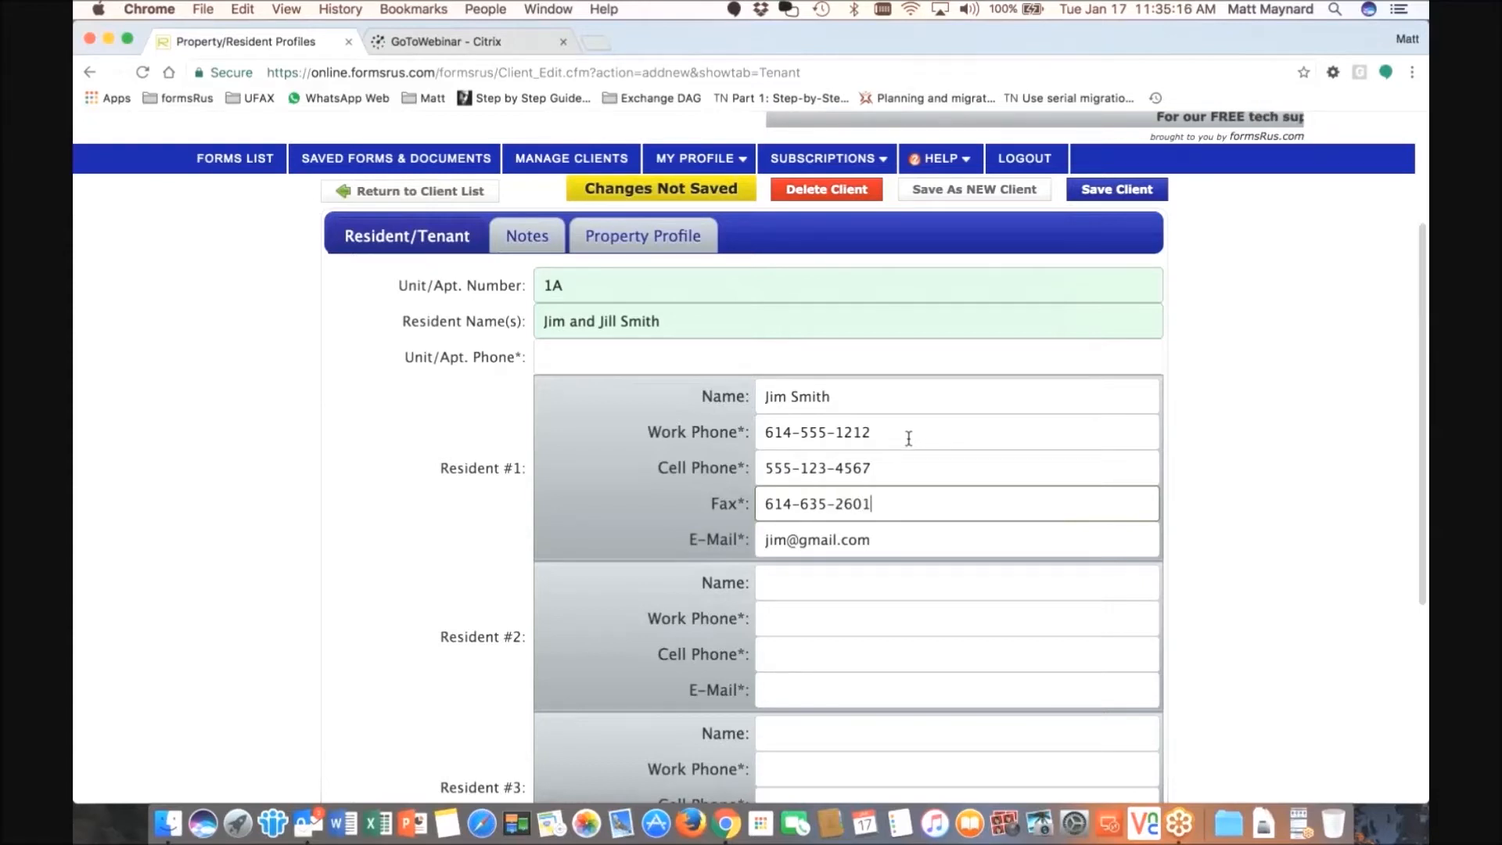
{"action": "scroll", "coordinate": [908, 438], "scroll_direction": "down", "scroll_amount": 1}
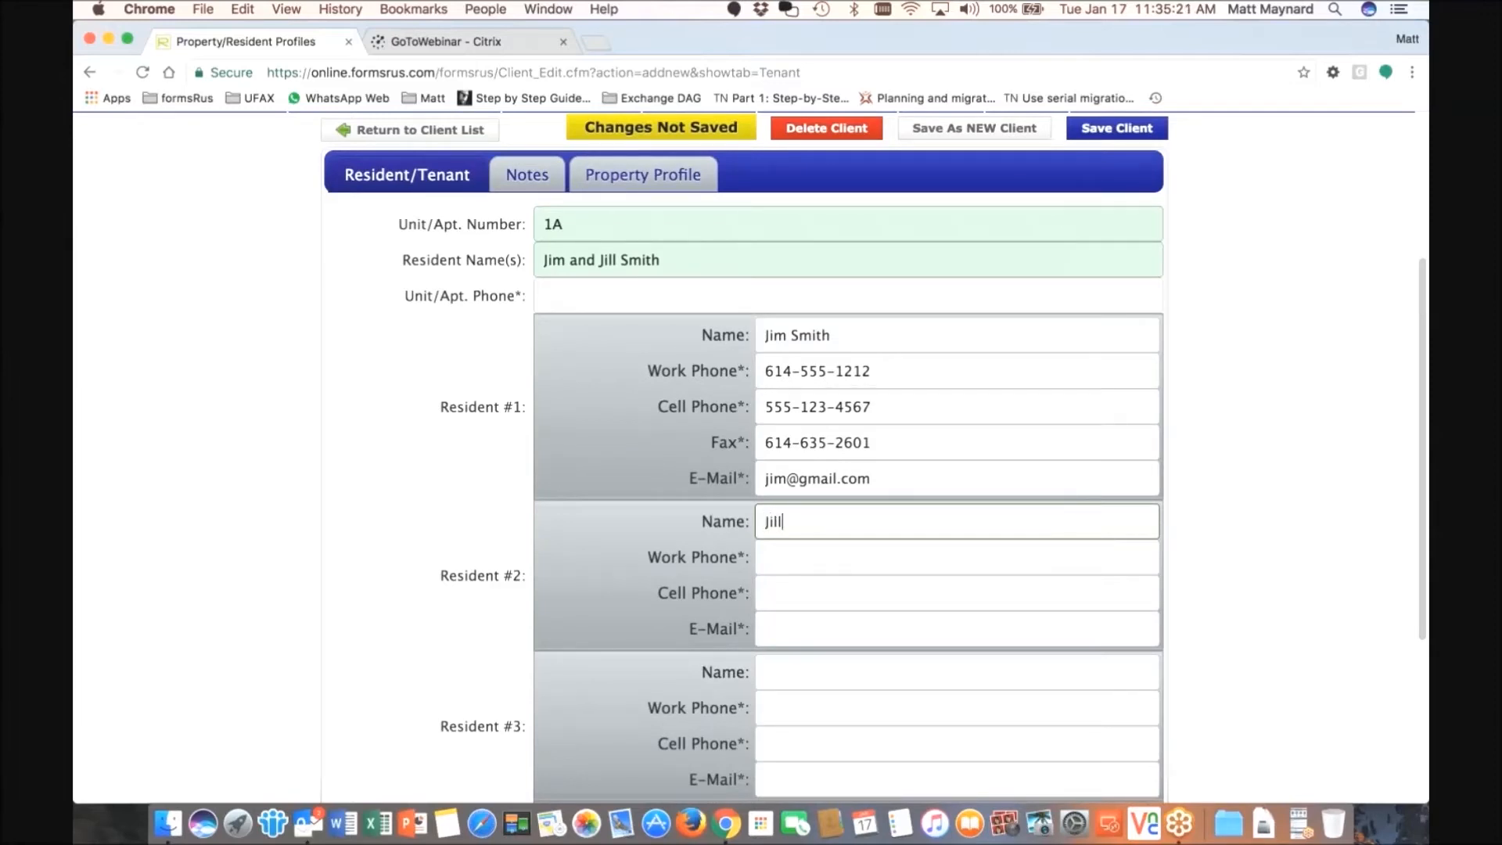
- Fill in Resident #2's work phone, e-mail address and cell phone
{"action": "left_click", "coordinate": [922, 548]}
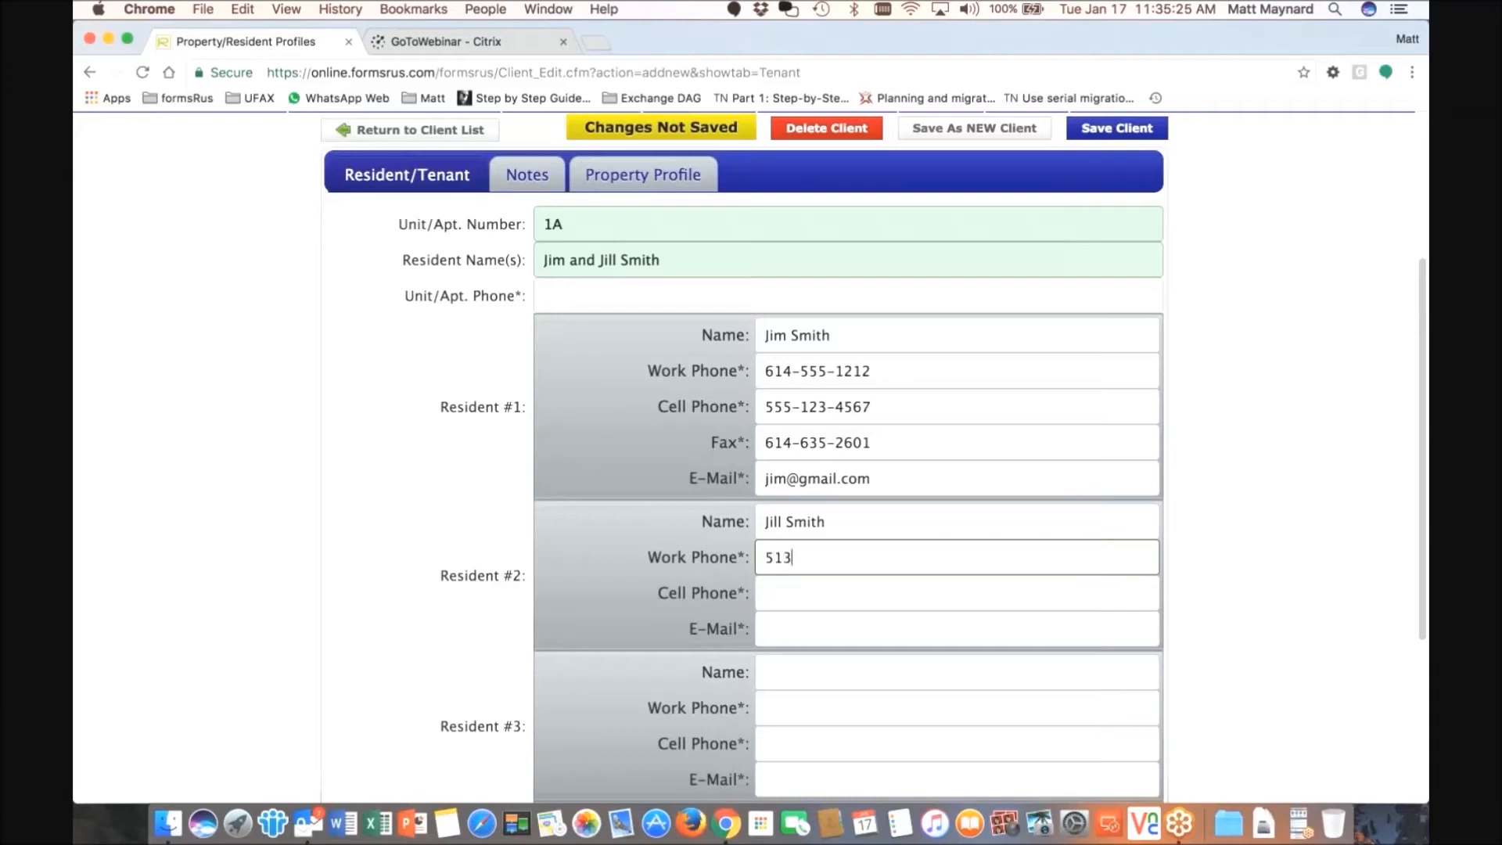
{"action": "type", "text": "513-555-1212"}
{"action": "left_click", "coordinate": [877, 628]}
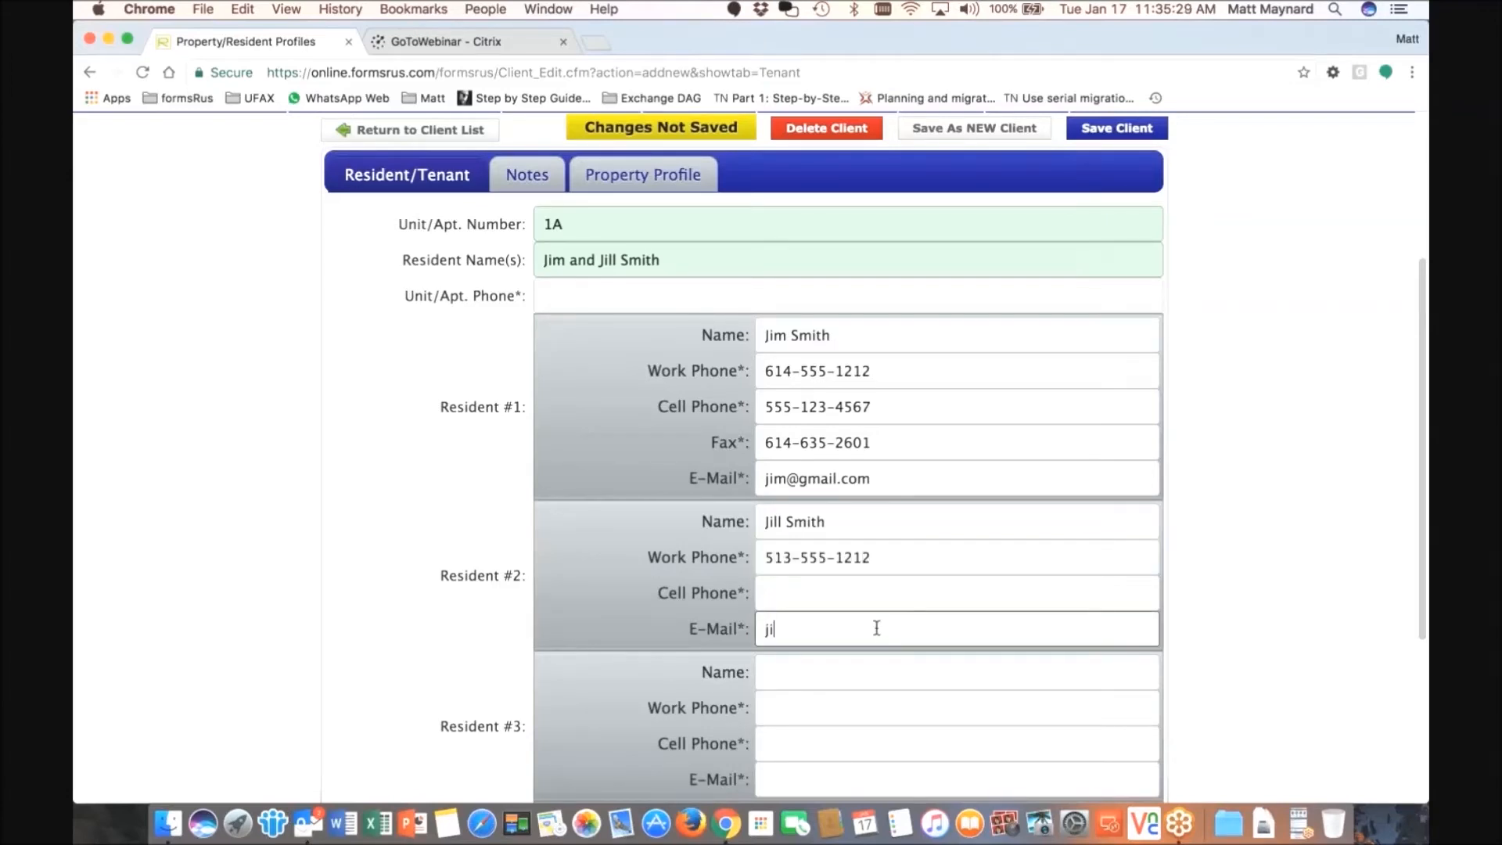
{"action": "left_click", "coordinate": [824, 592]}
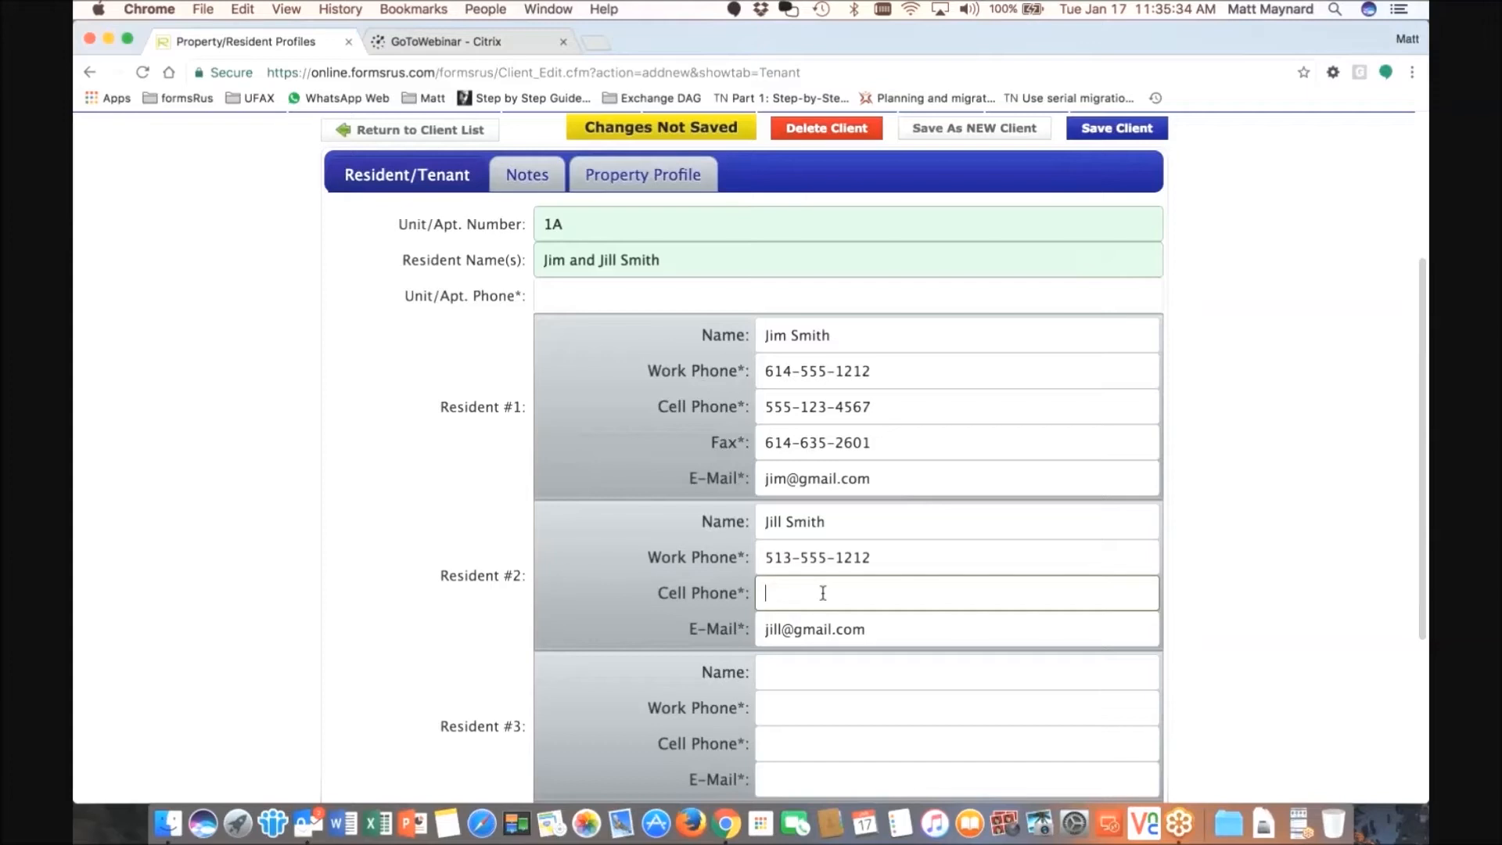
{"action": "type", "text": "555-123-7890"}
{"action": "scroll", "coordinate": [809, 581], "scroll_direction": "down", "scroll_amount": 1}
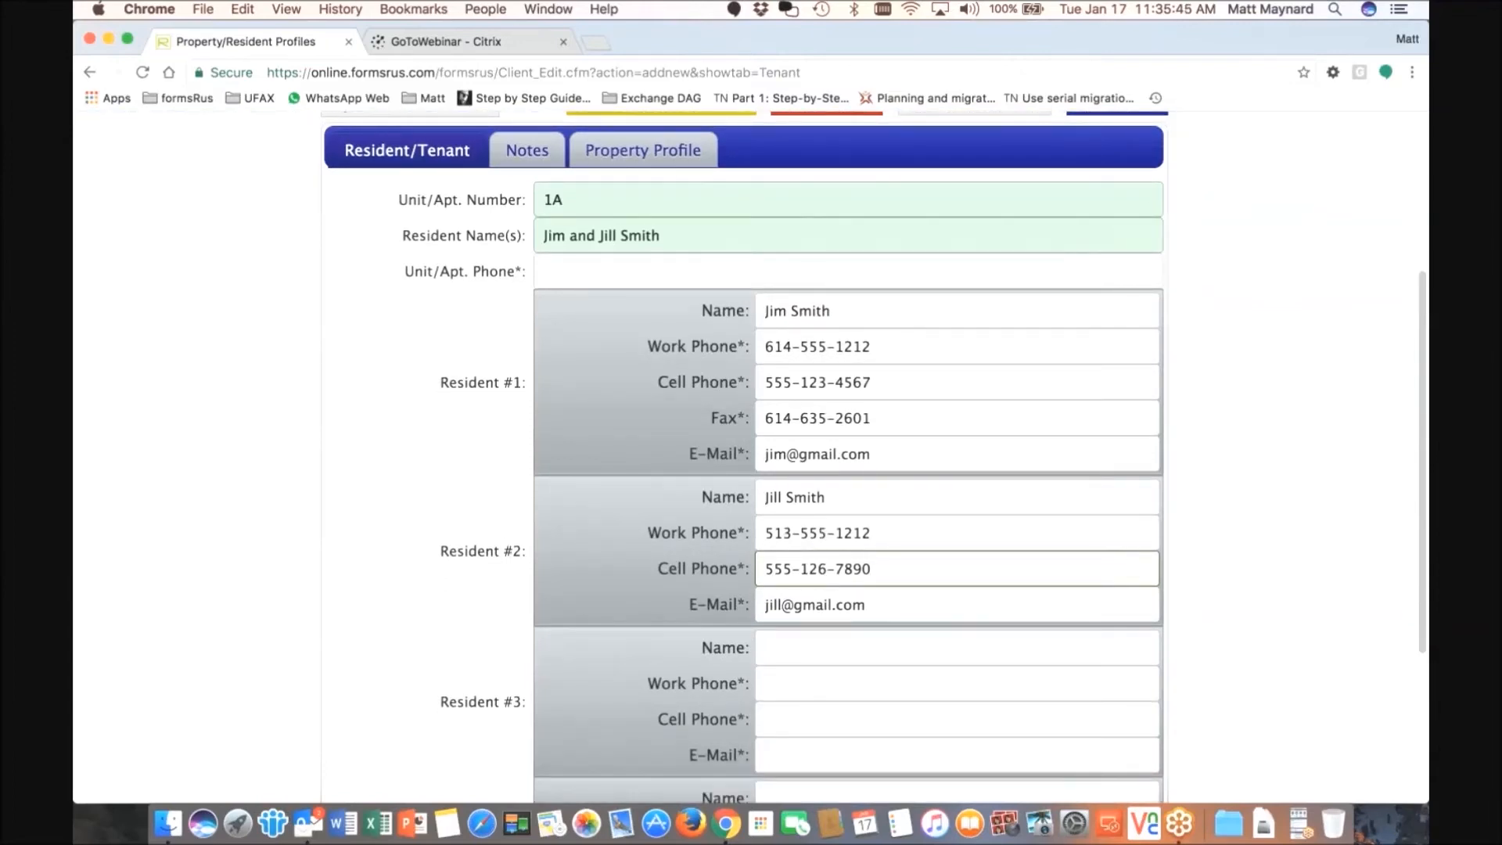
- Review the linked property profile, then save the unit 1A client until Save Complete shows
{"action": "left_click", "coordinate": [569, 203]}
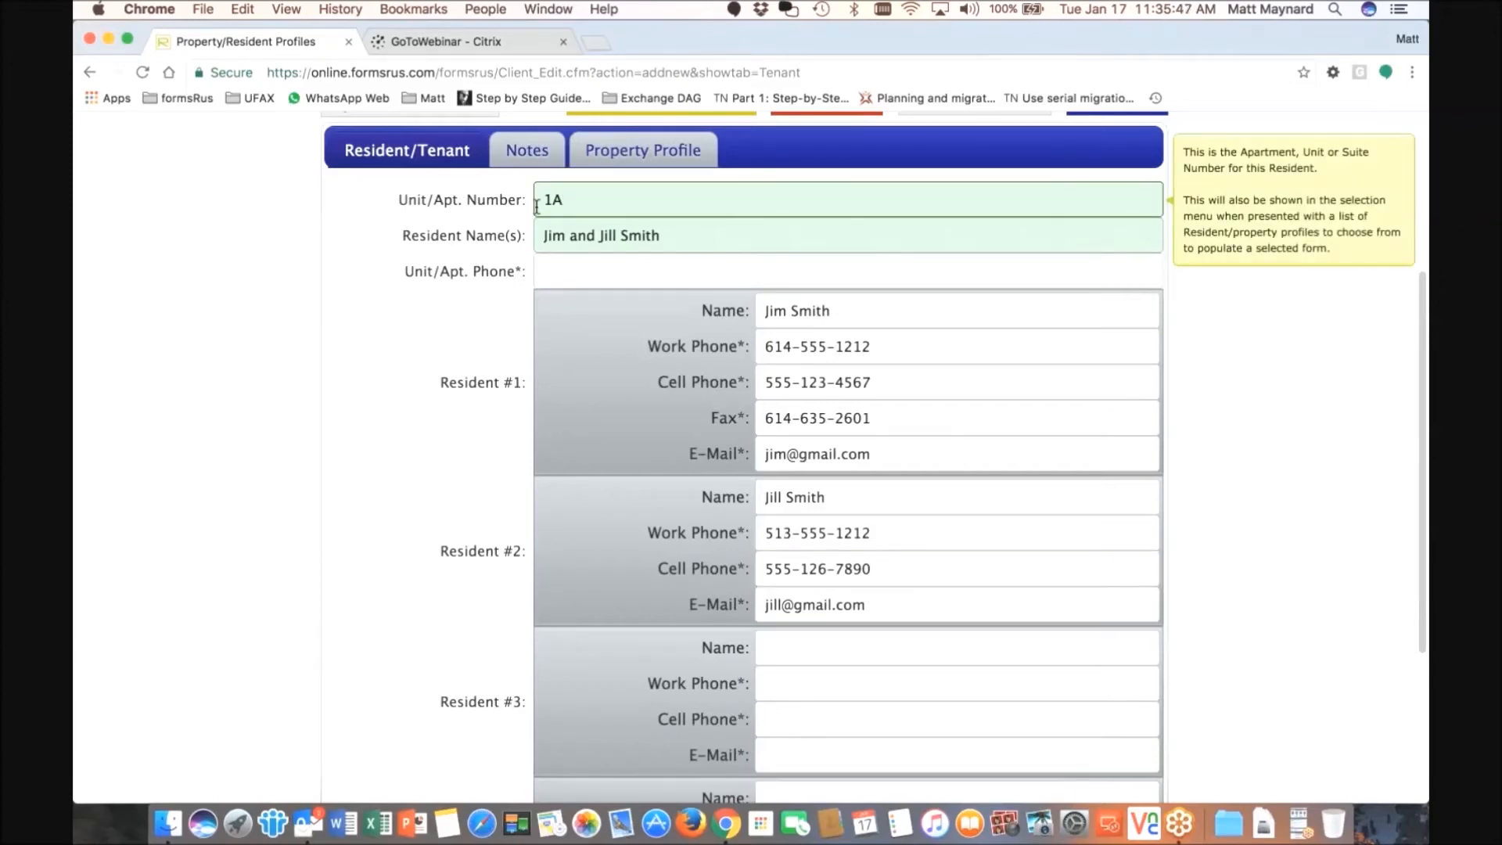
{"action": "left_click", "coordinate": [644, 150]}
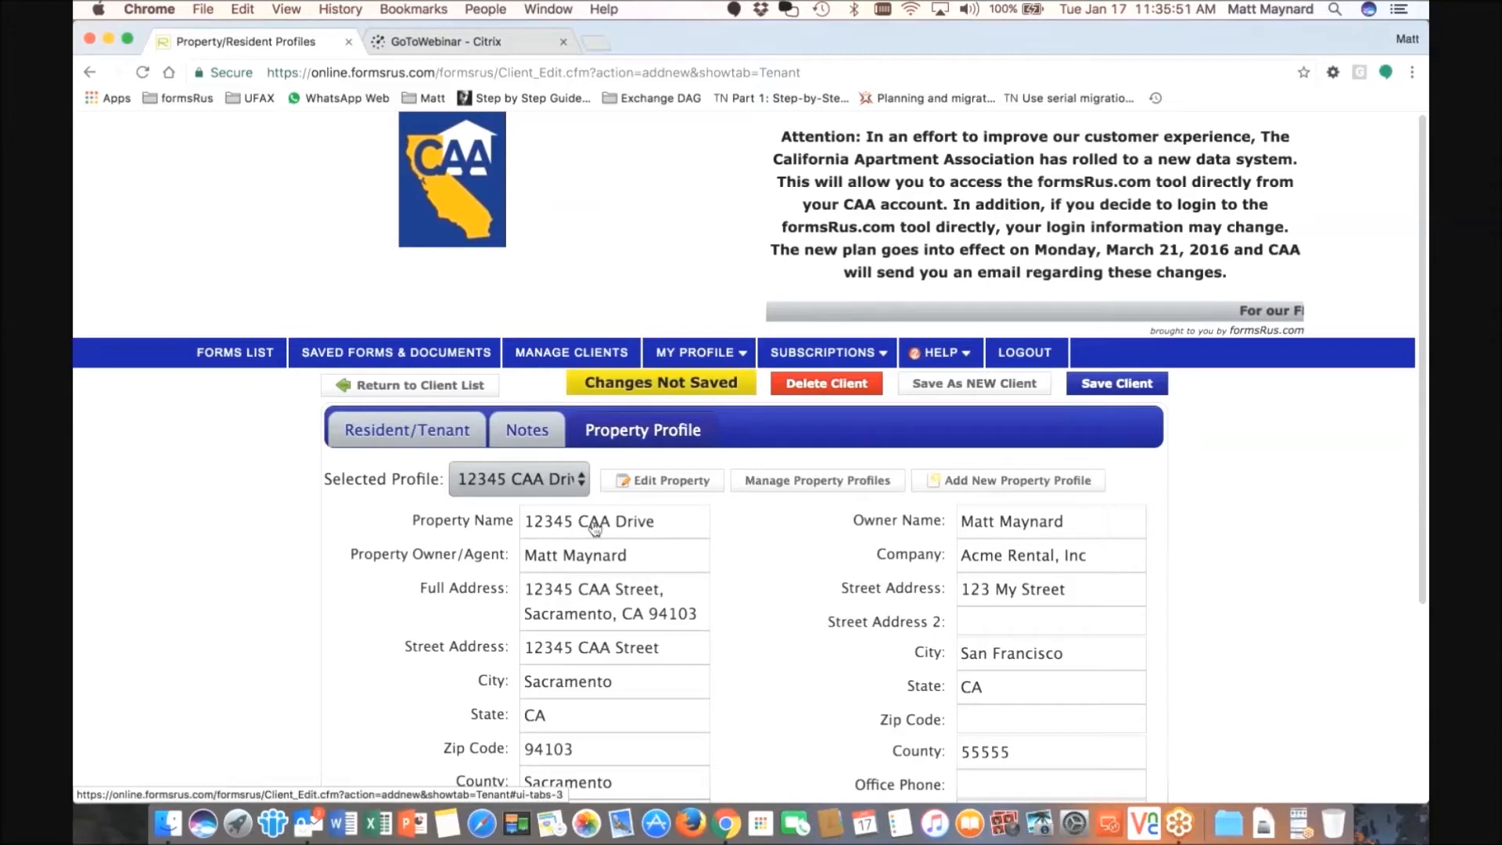
{"action": "left_click", "coordinate": [413, 438]}
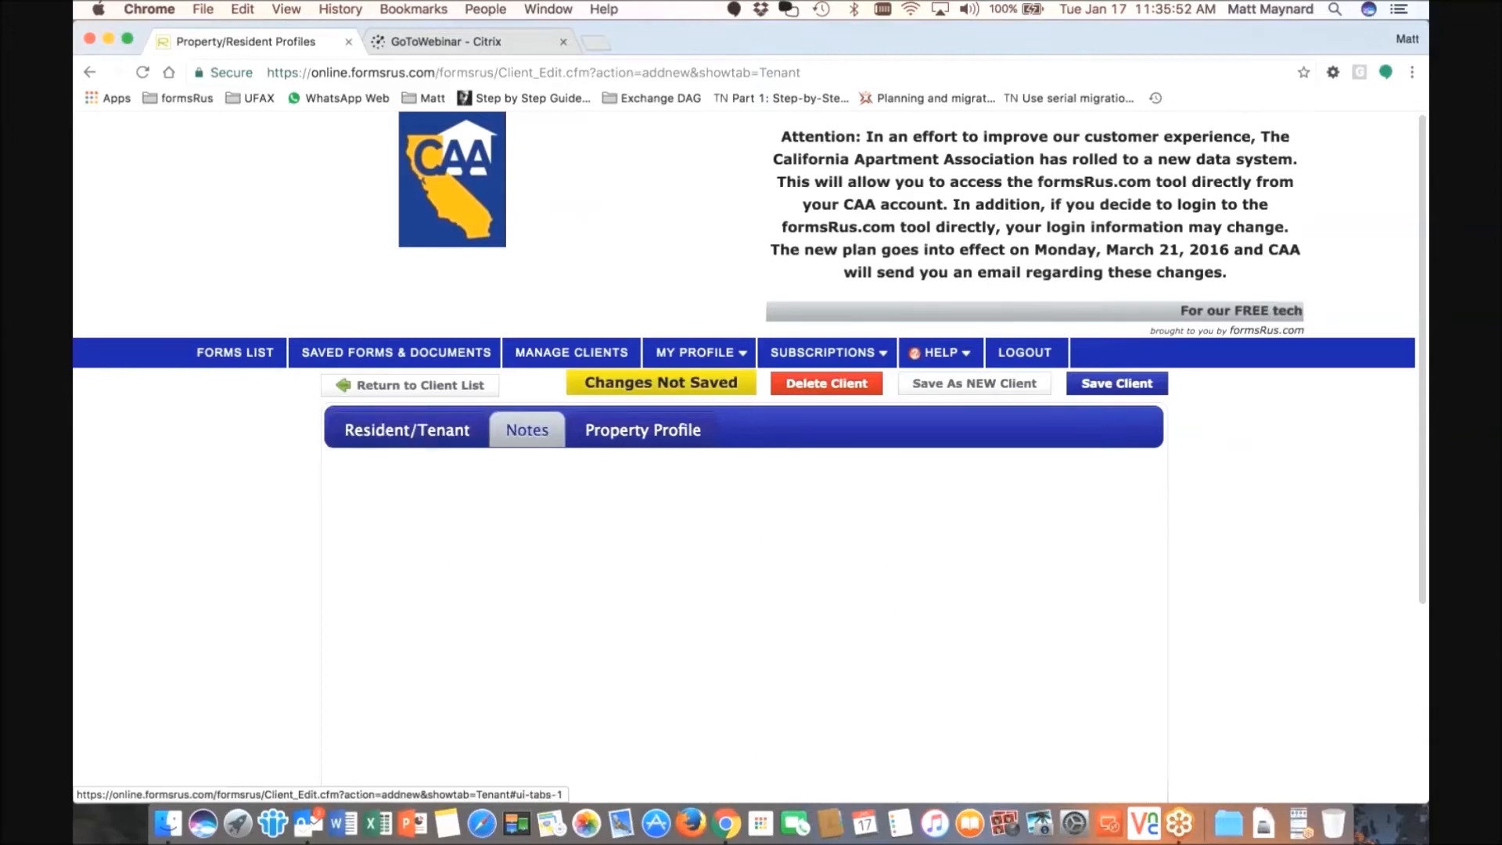
{"action": "scroll", "coordinate": [593, 305], "scroll_direction": "down", "scroll_amount": 5}
{"action": "scroll", "coordinate": [592, 305], "scroll_direction": "down", "scroll_amount": 6}
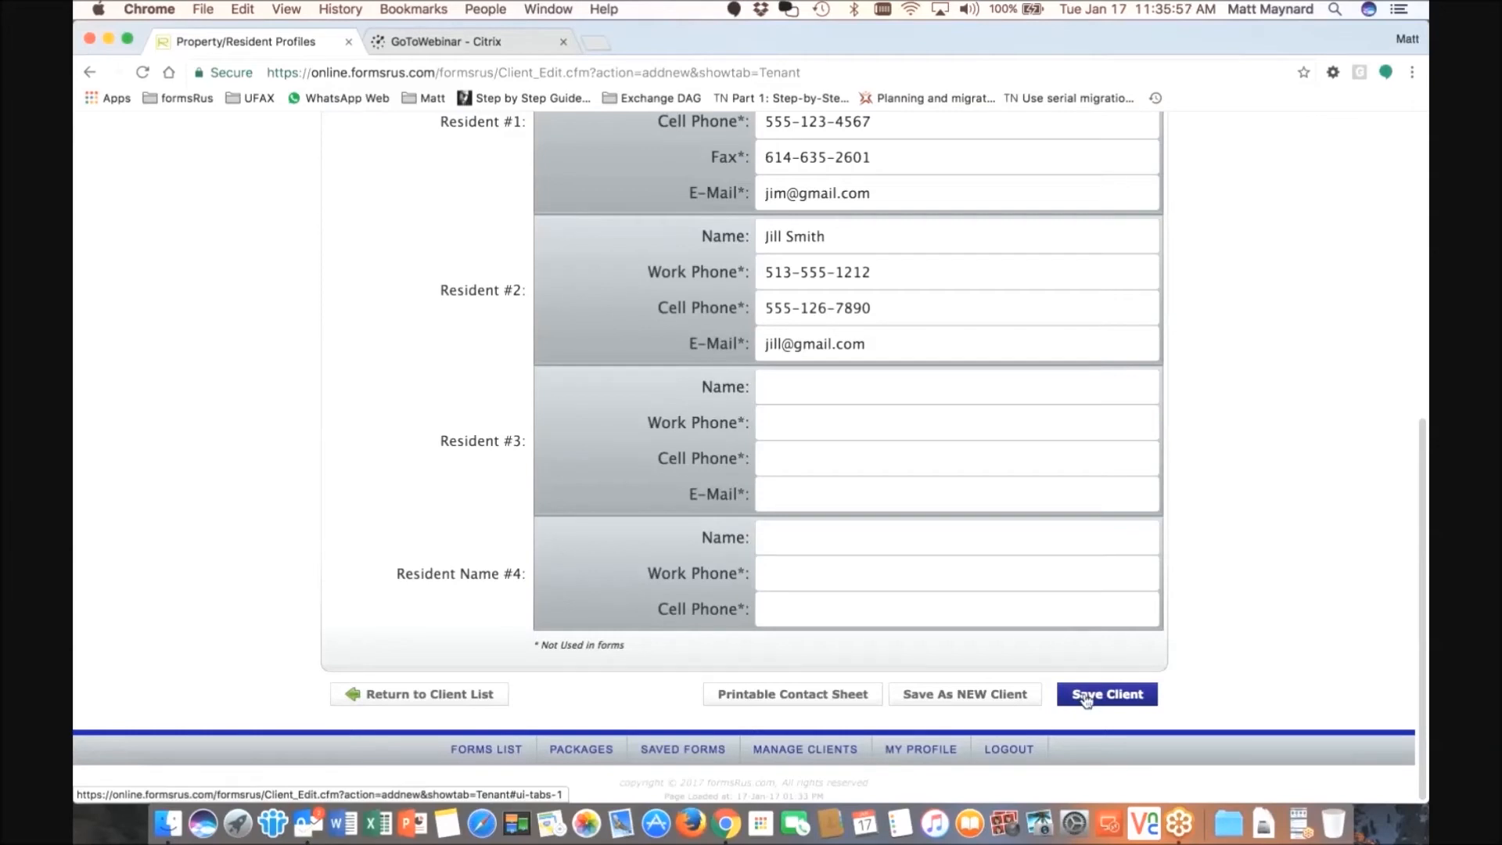
{"action": "left_click", "coordinate": [1086, 698]}
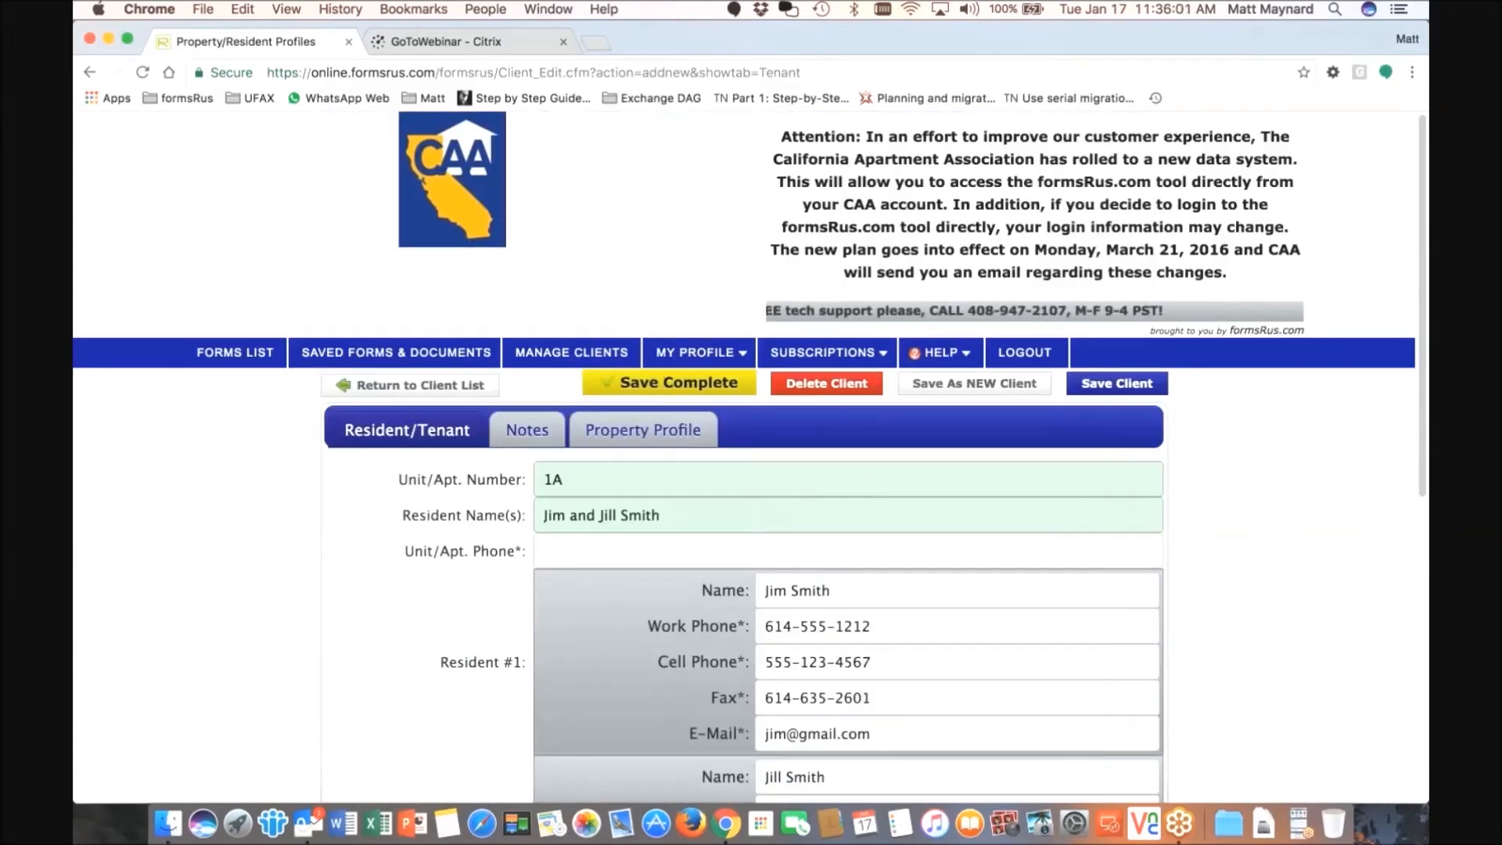
- Return to the full Client List and sort it by Modified, most recent first
{"action": "left_click", "coordinate": [414, 387]}
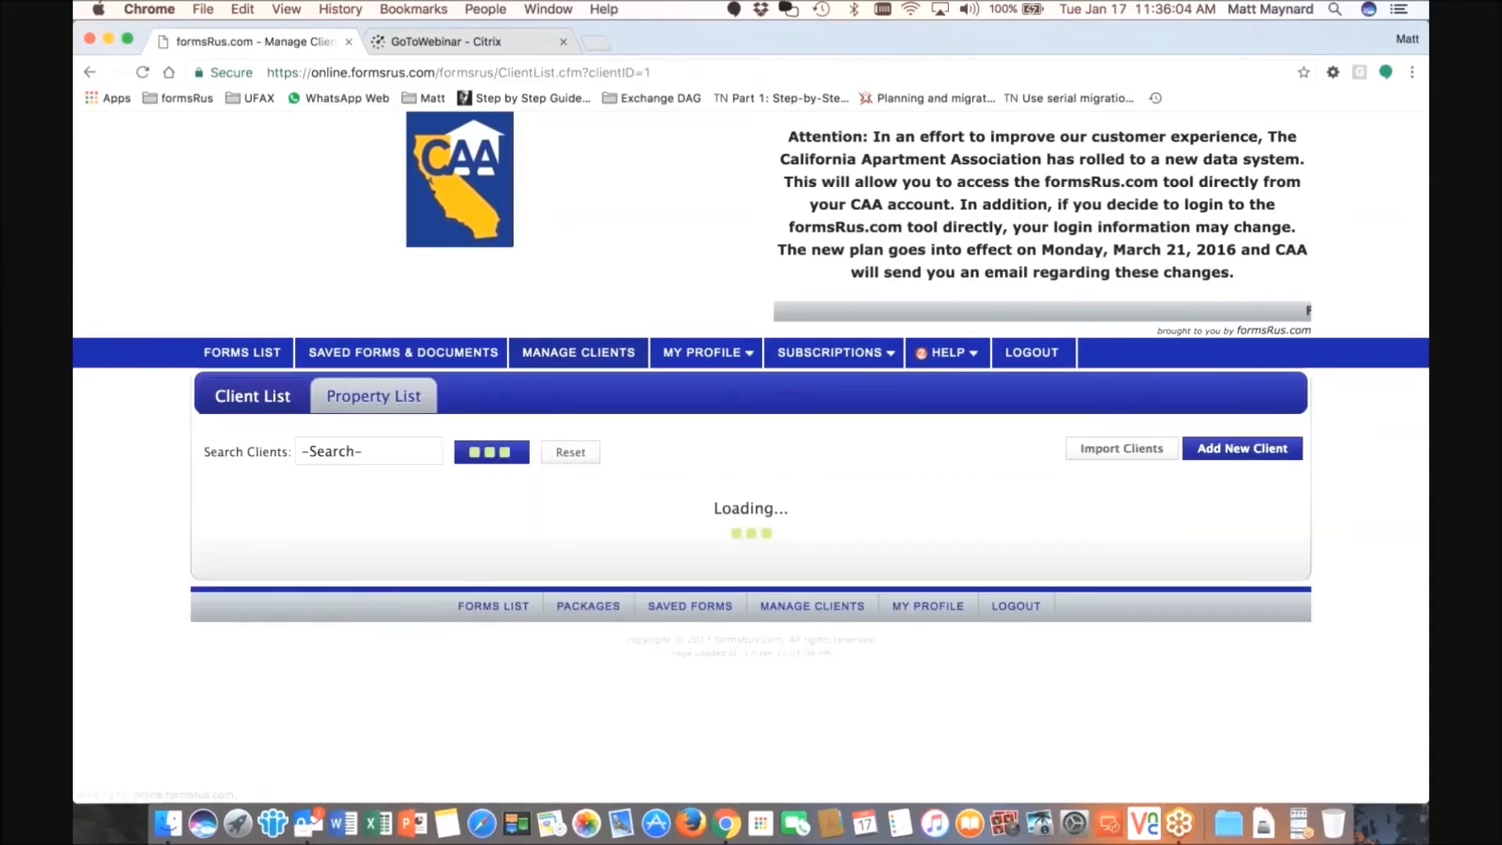
{"action": "scroll", "coordinate": [633, 406], "scroll_direction": "down", "scroll_amount": 2}
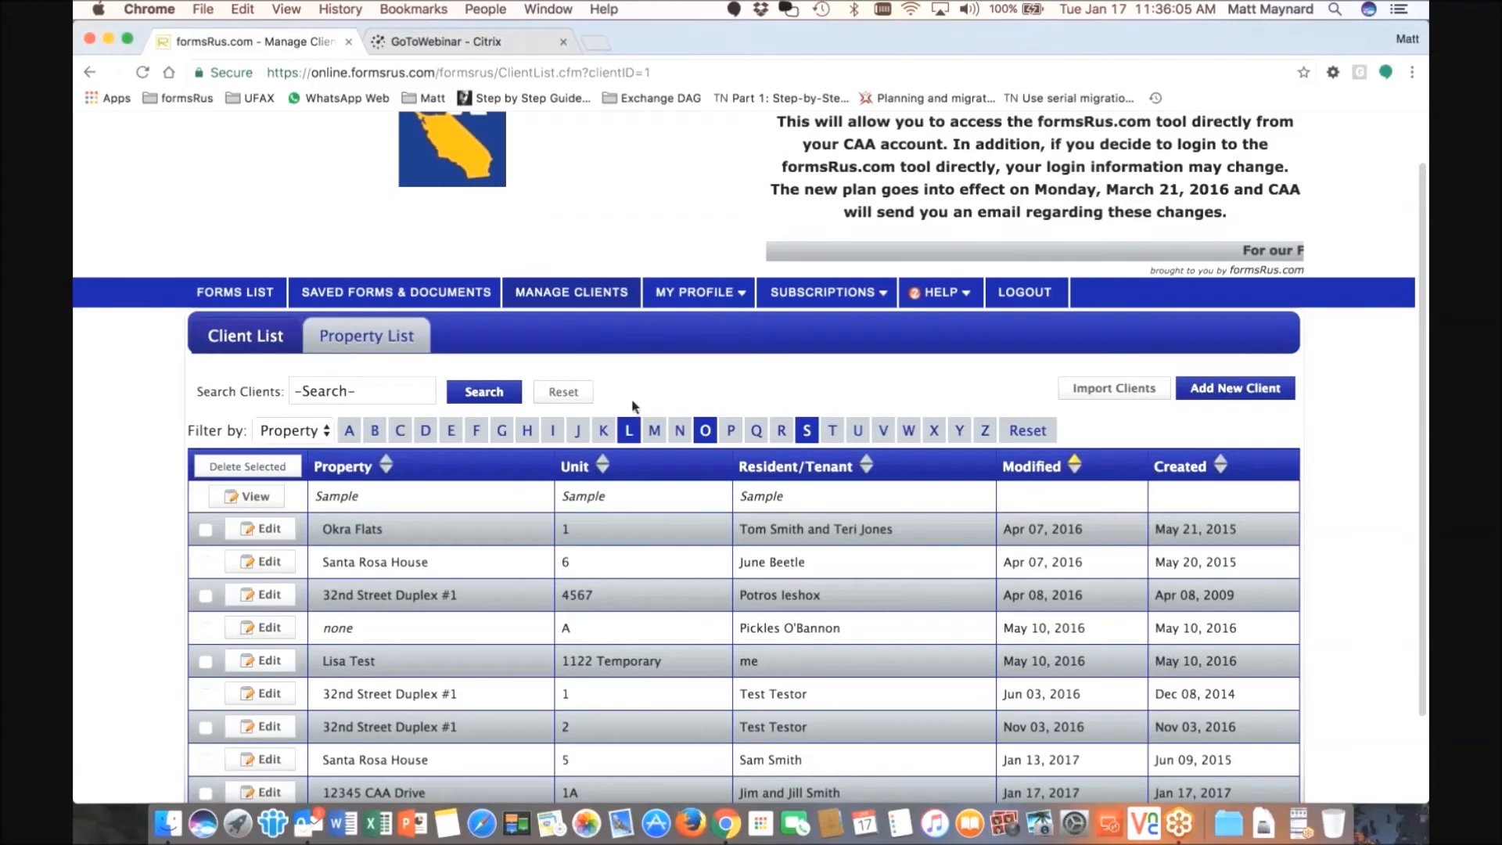
{"action": "scroll", "coordinate": [633, 406], "scroll_direction": "down", "scroll_amount": 2}
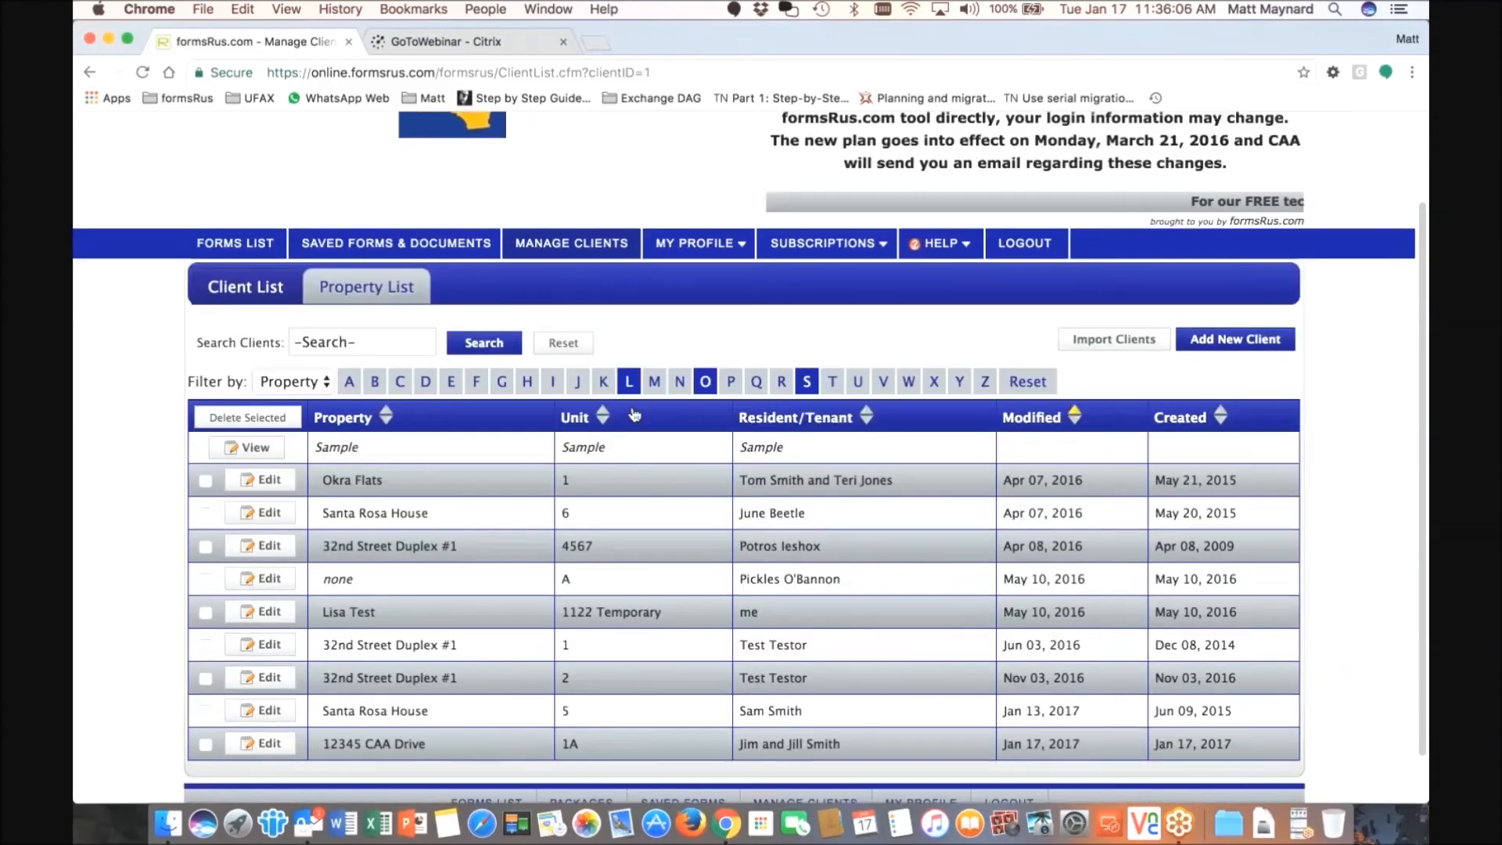
{"action": "scroll", "coordinate": [635, 414], "scroll_direction": "down", "scroll_amount": 2}
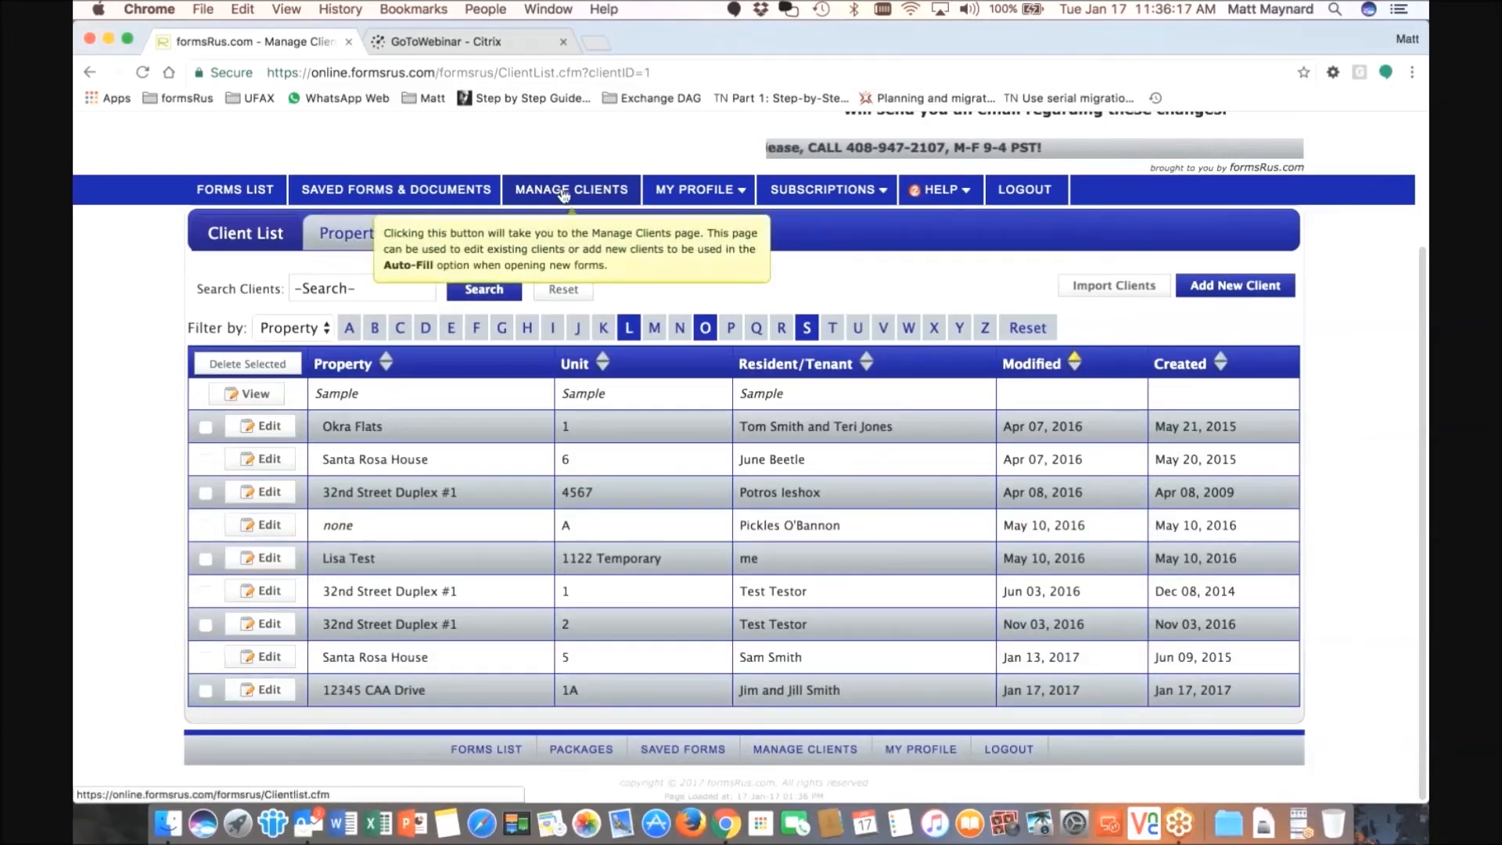
{"action": "left_click", "coordinate": [1076, 363]}
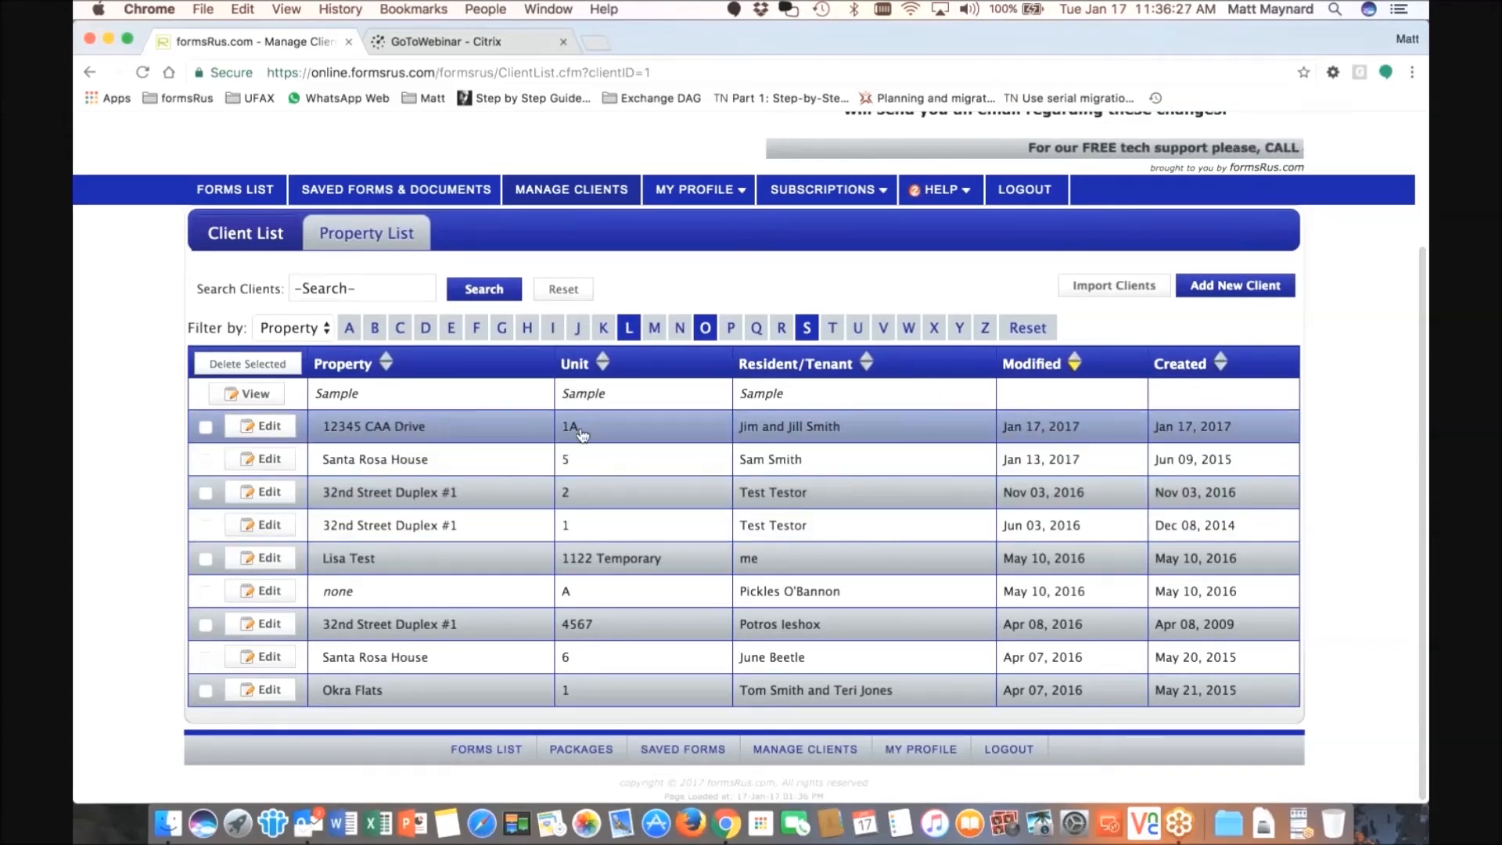
- Check the Property List, then reopen the Client List via Manage Clients
{"action": "mouse_move", "coordinate": [586, 435]}
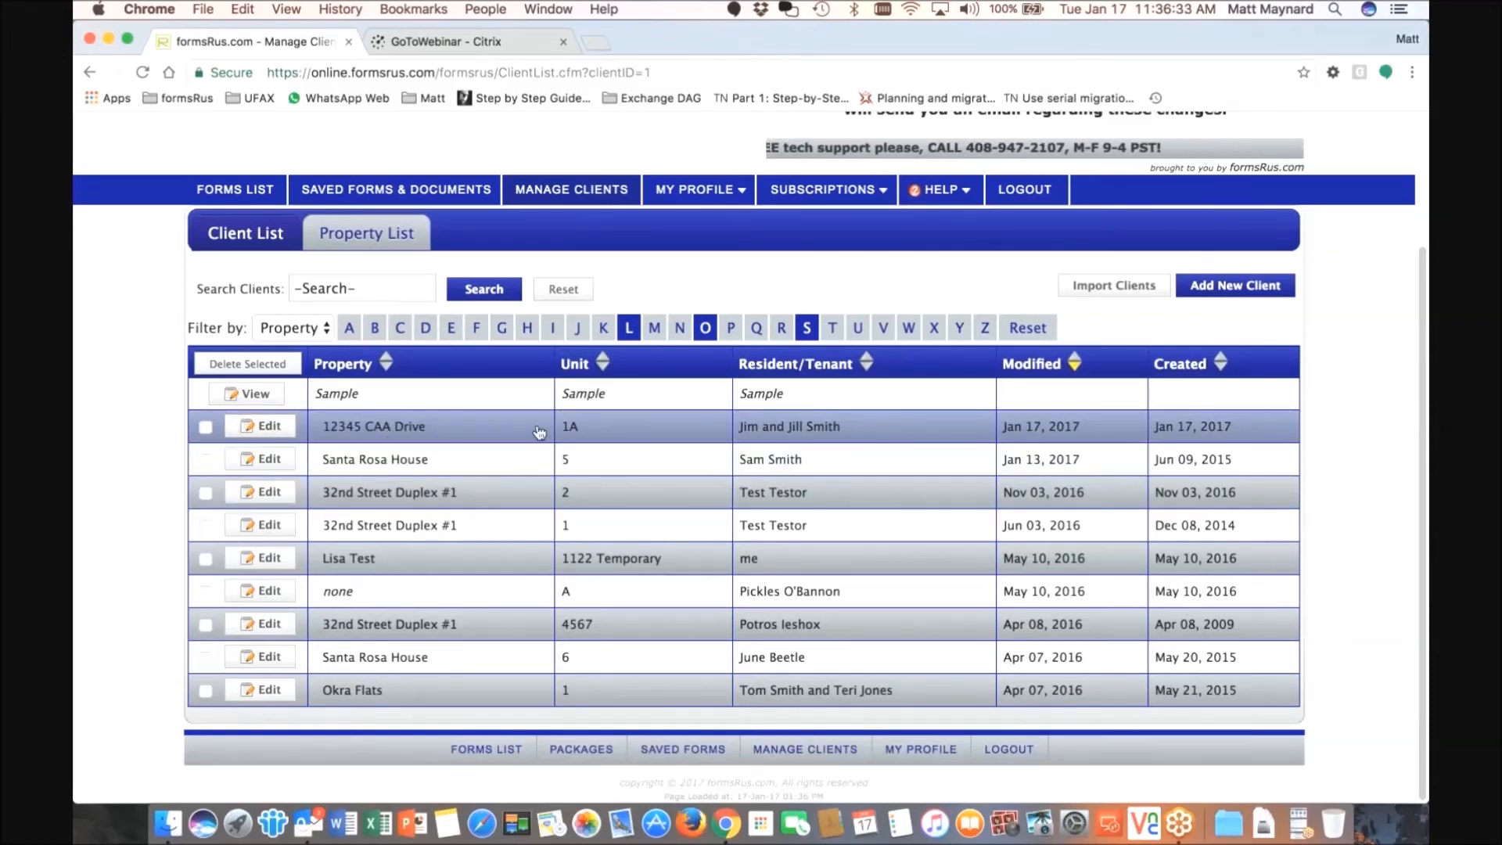
{"action": "left_click", "coordinate": [384, 239]}
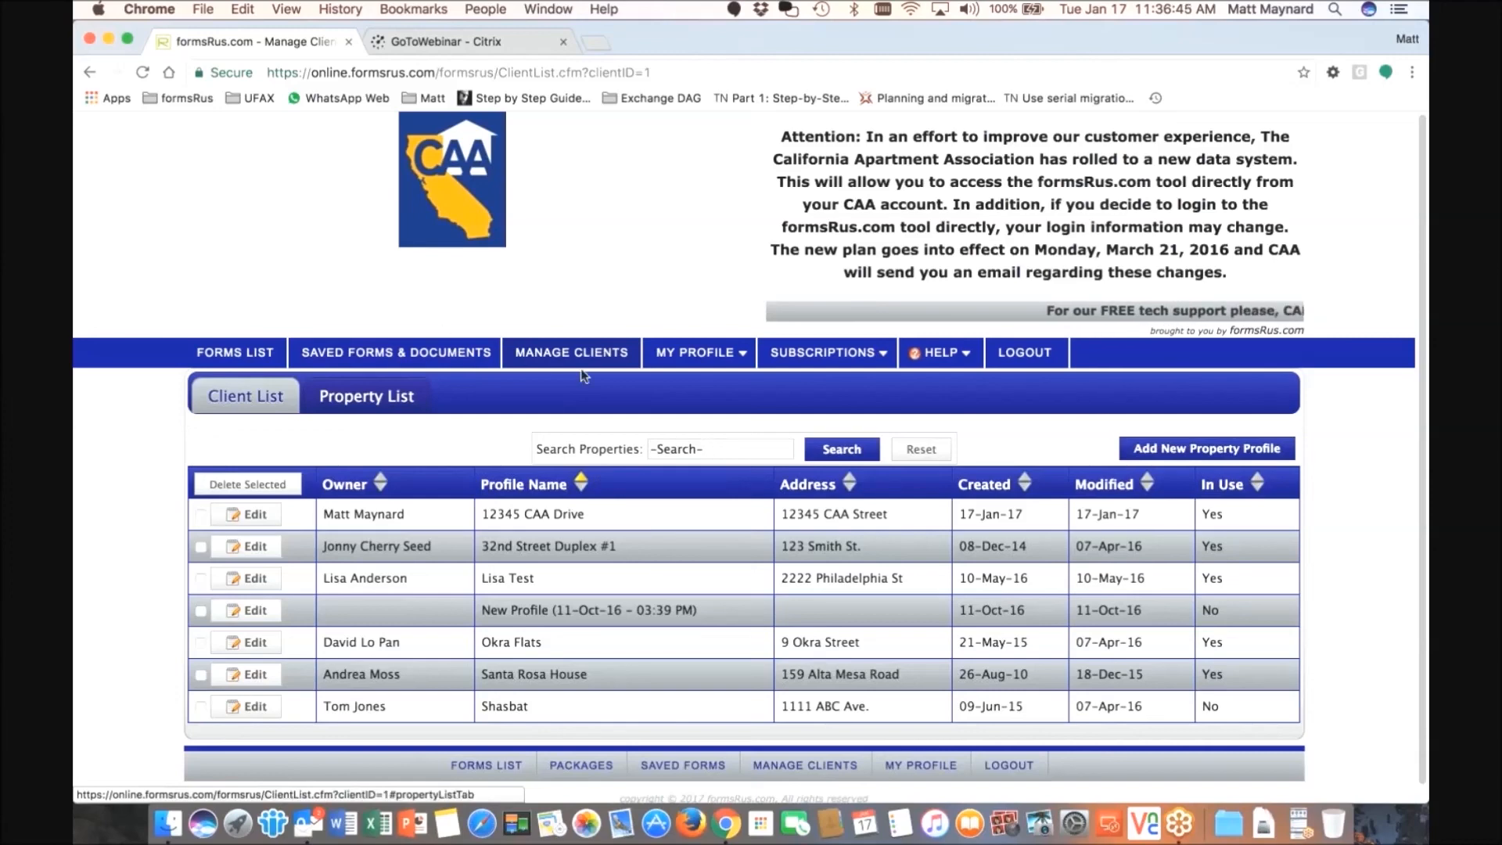
{"action": "left_click", "coordinate": [567, 354]}
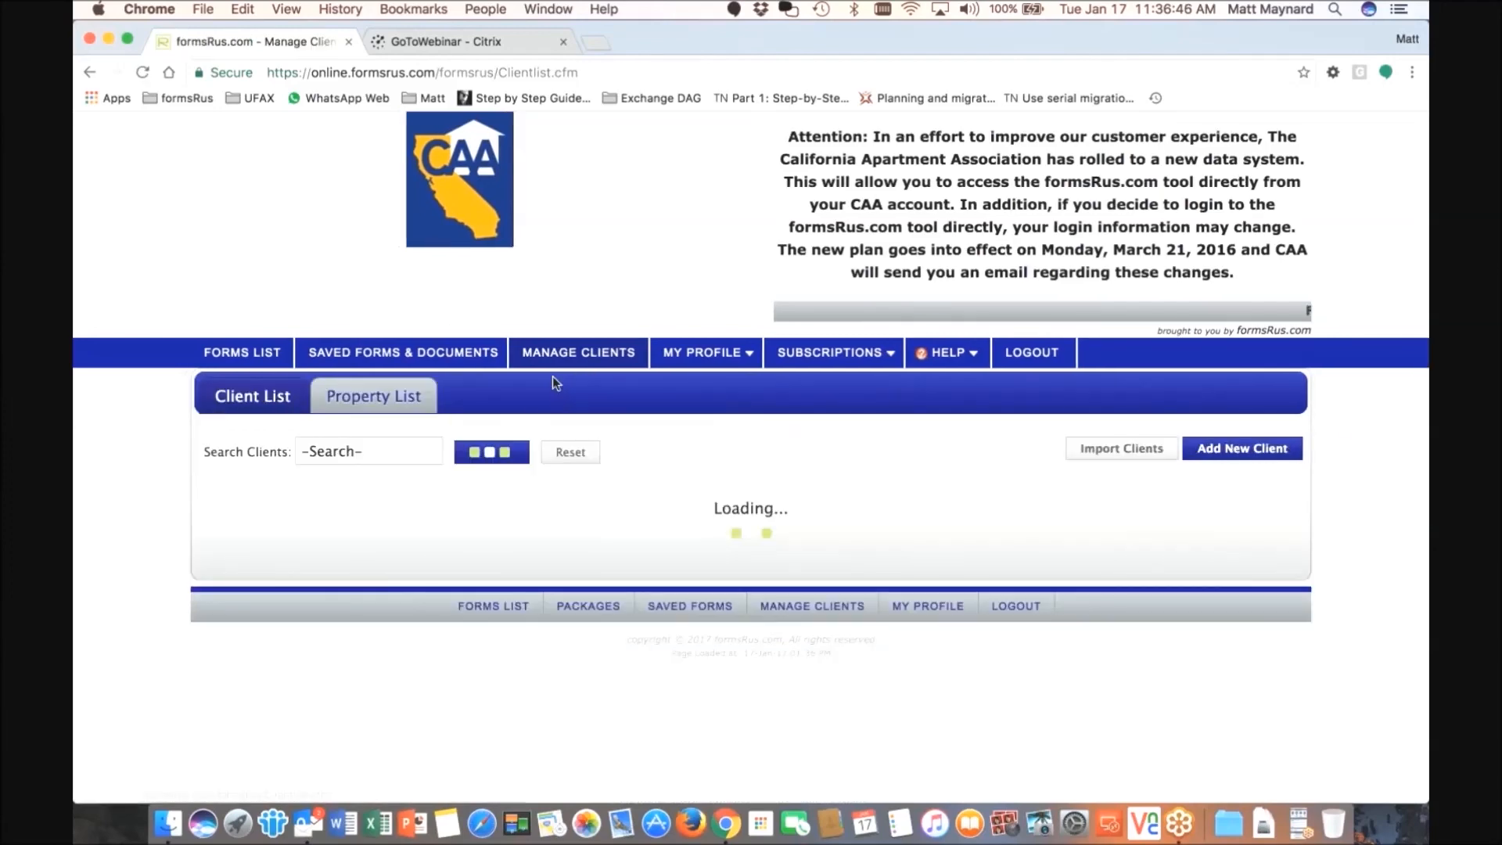
{"action": "scroll", "coordinate": [743, 579], "scroll_direction": "down", "scroll_amount": 4}
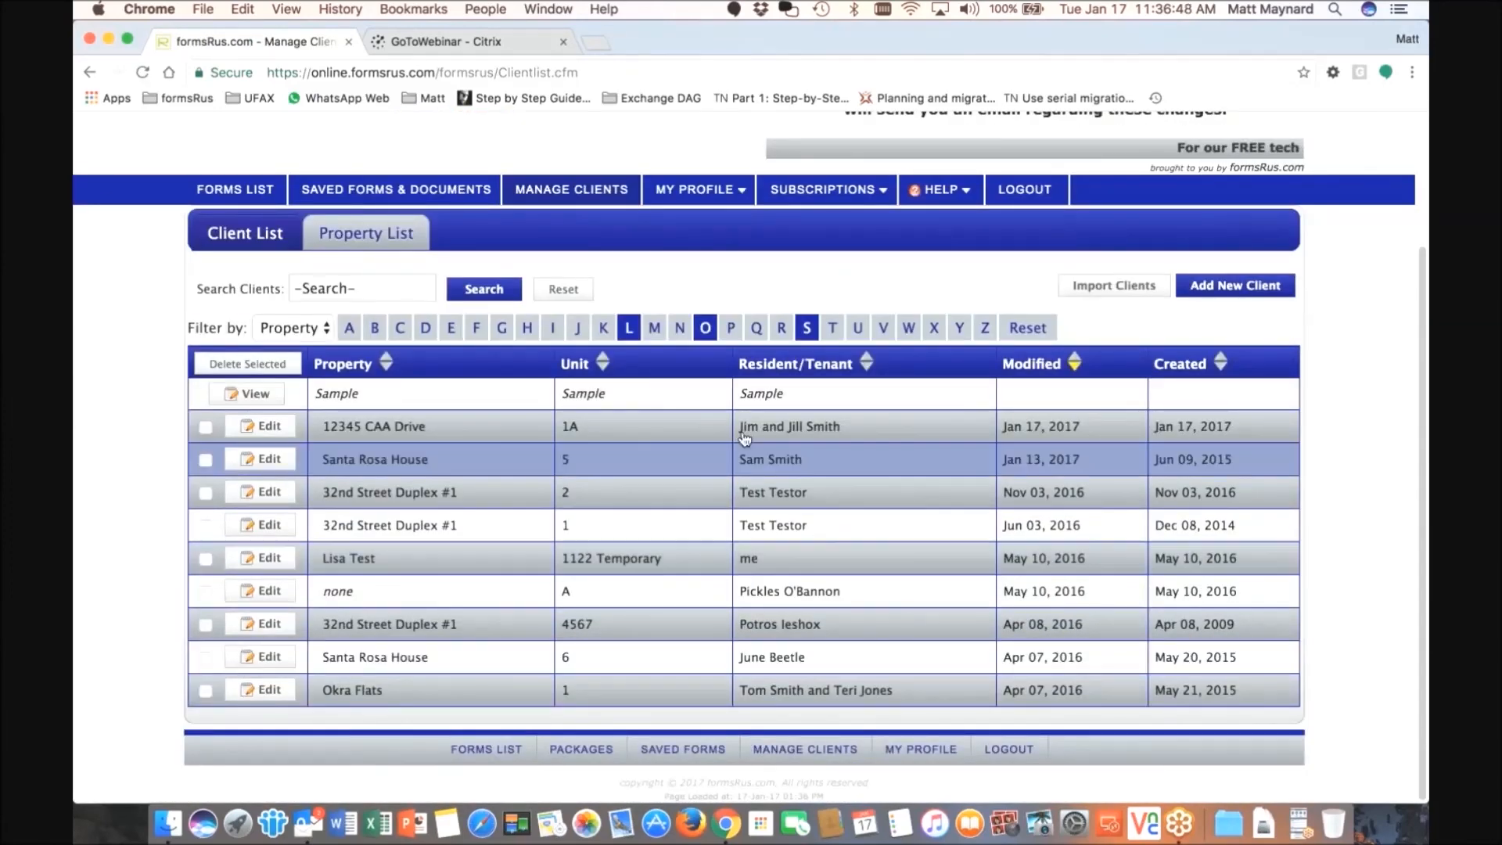